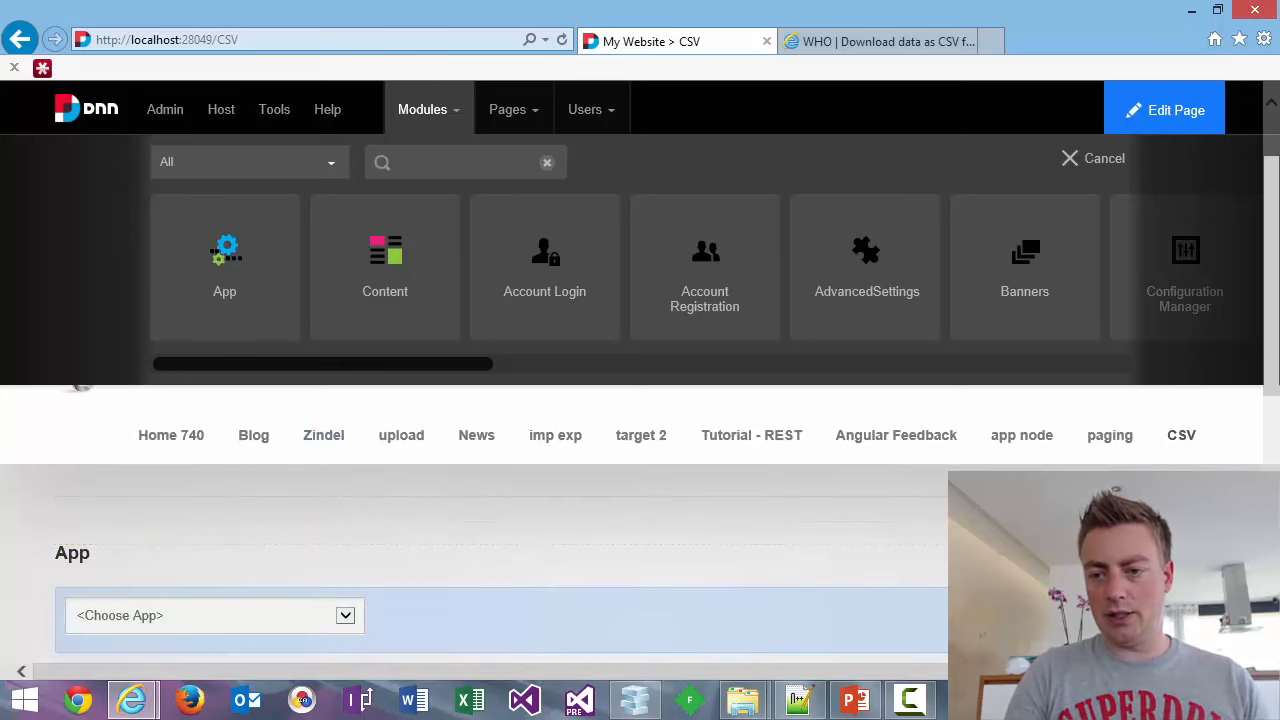
# Create a new app named 'CSV Data Tutorial' from the site's app list.
pyautogui.click(1085, 590)
pyautogui.scroll(-1, 518, 461)
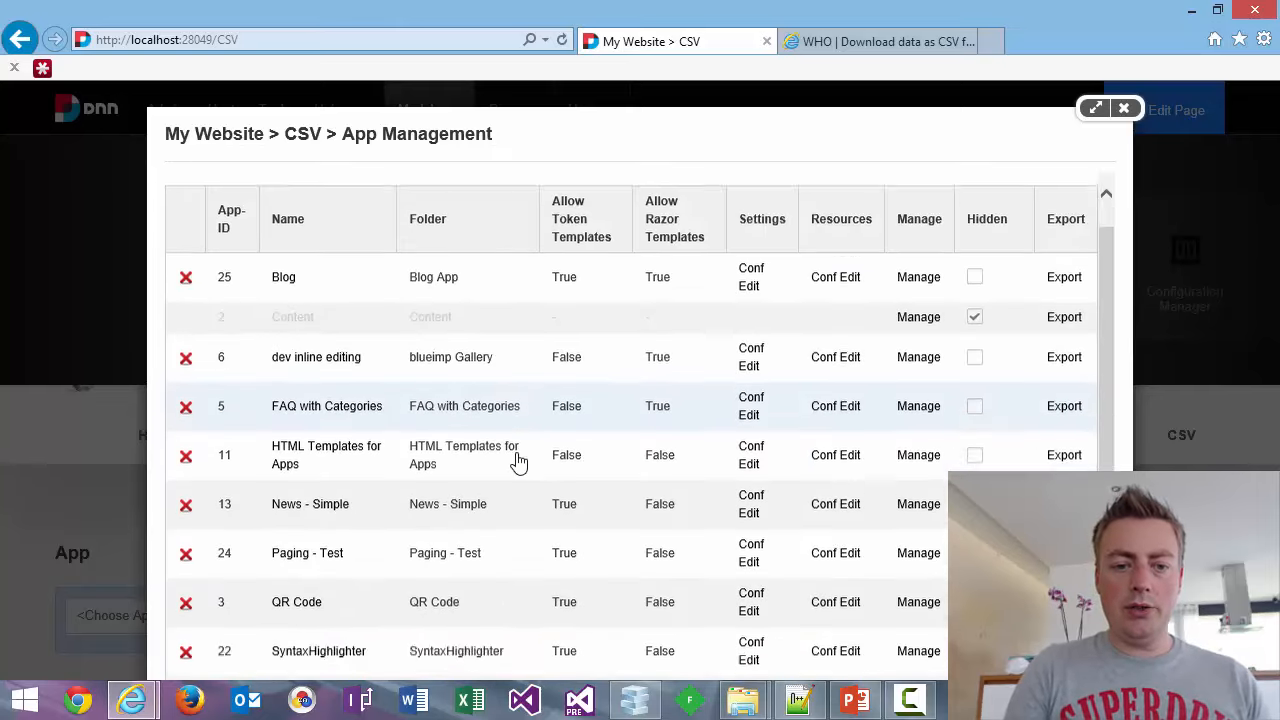
pyautogui.scroll(-5, 518, 461)
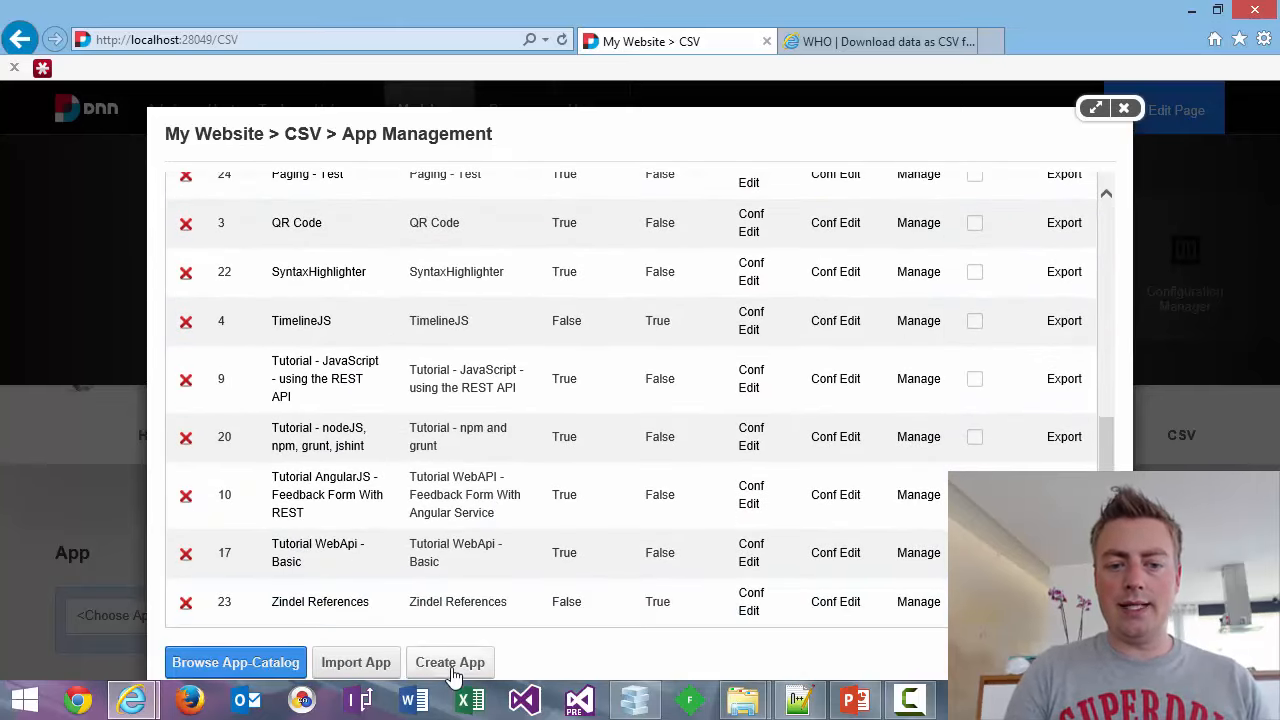
pyautogui.click(451, 663)
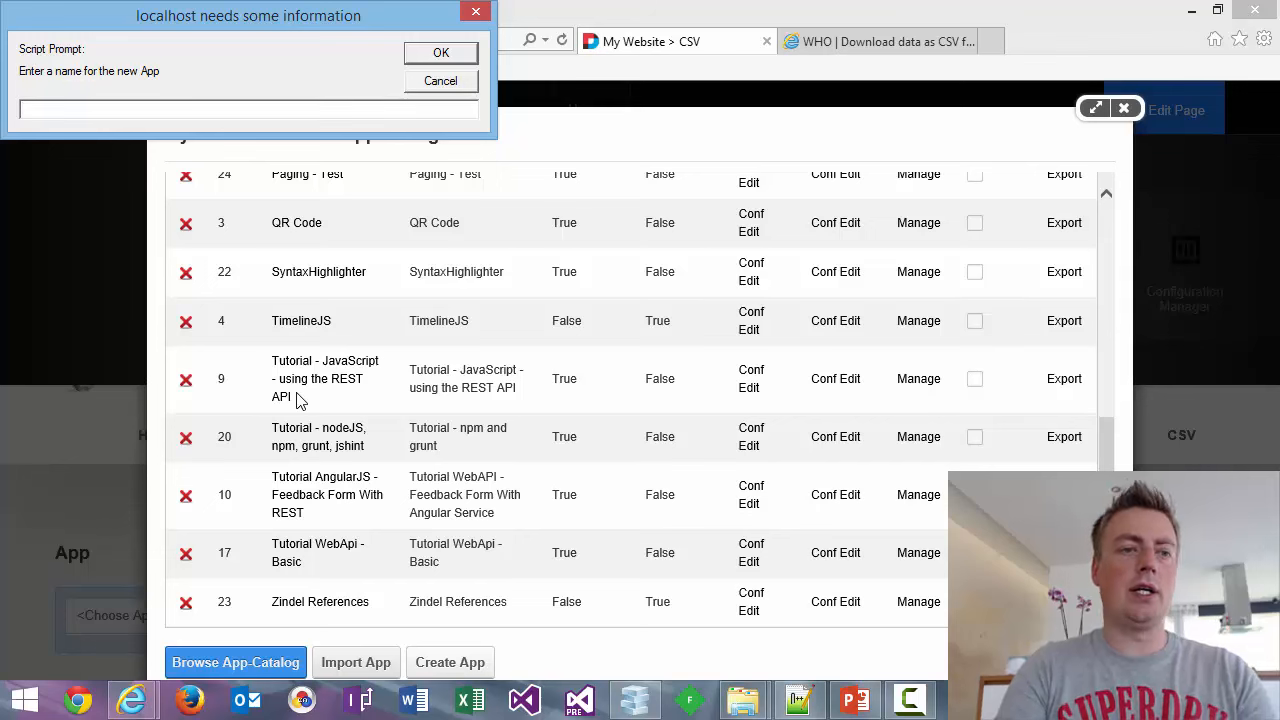
pyautogui.write('CSV ')
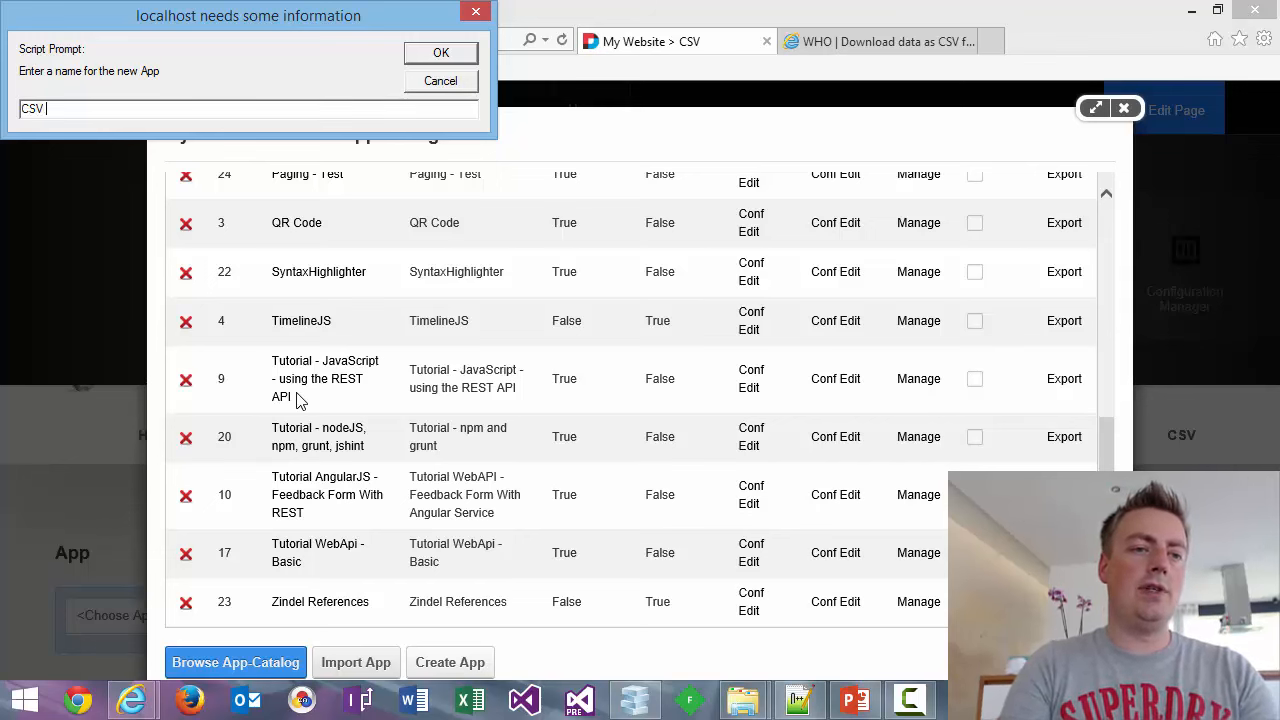
pyautogui.write('Data Tut')
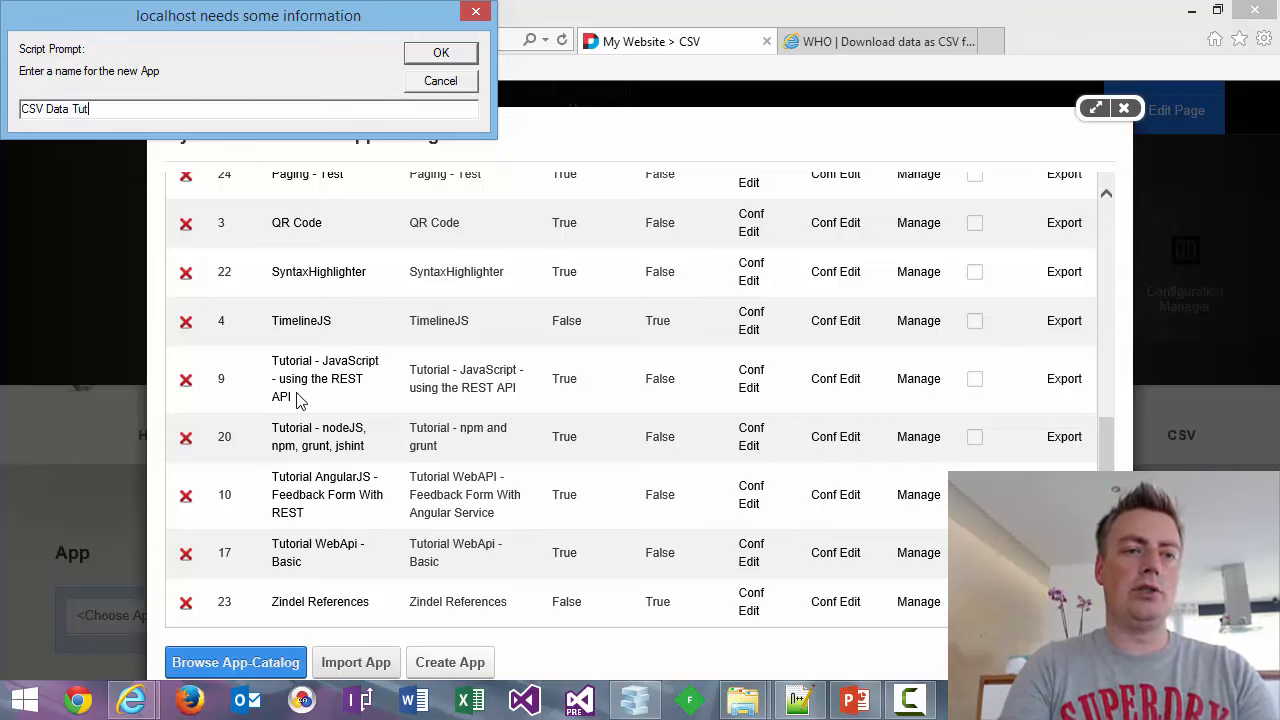
pyautogui.write('orial')
pyautogui.press('Return')
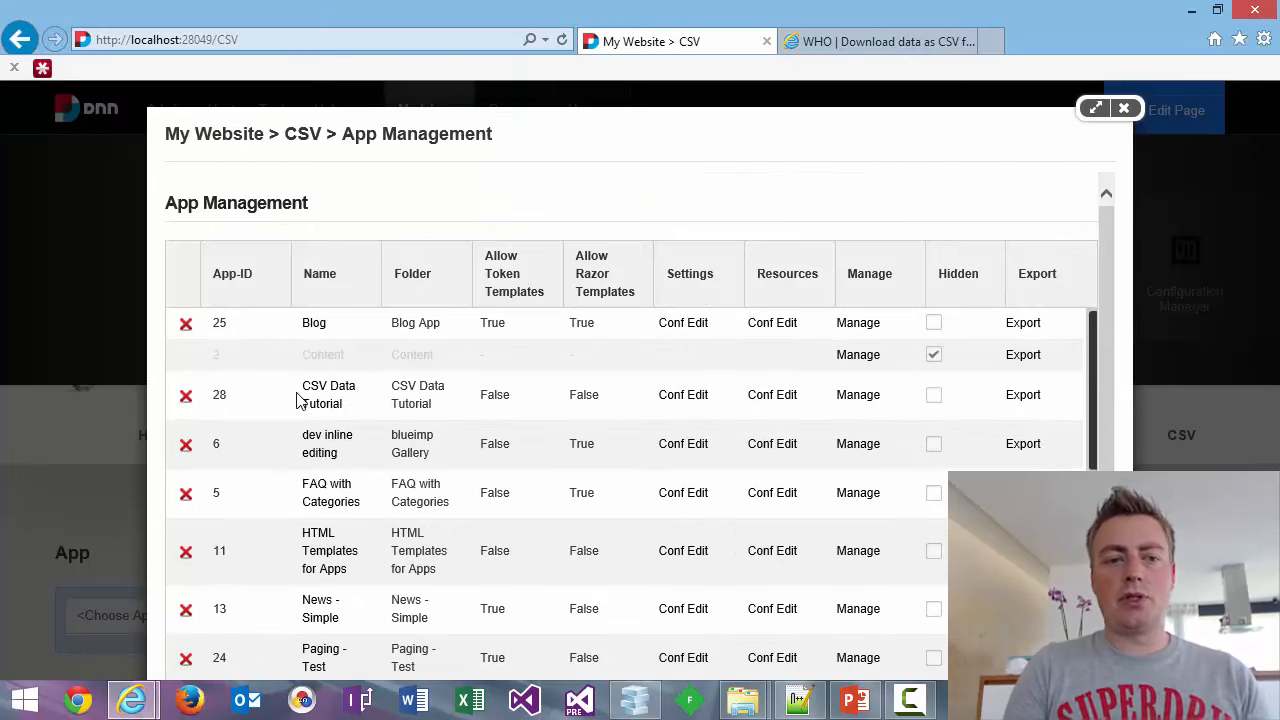
# Bring up the CSV Data Tutorial app's empty query pipeline list, then view the WHO CSV download page.
pyautogui.click(852, 398)
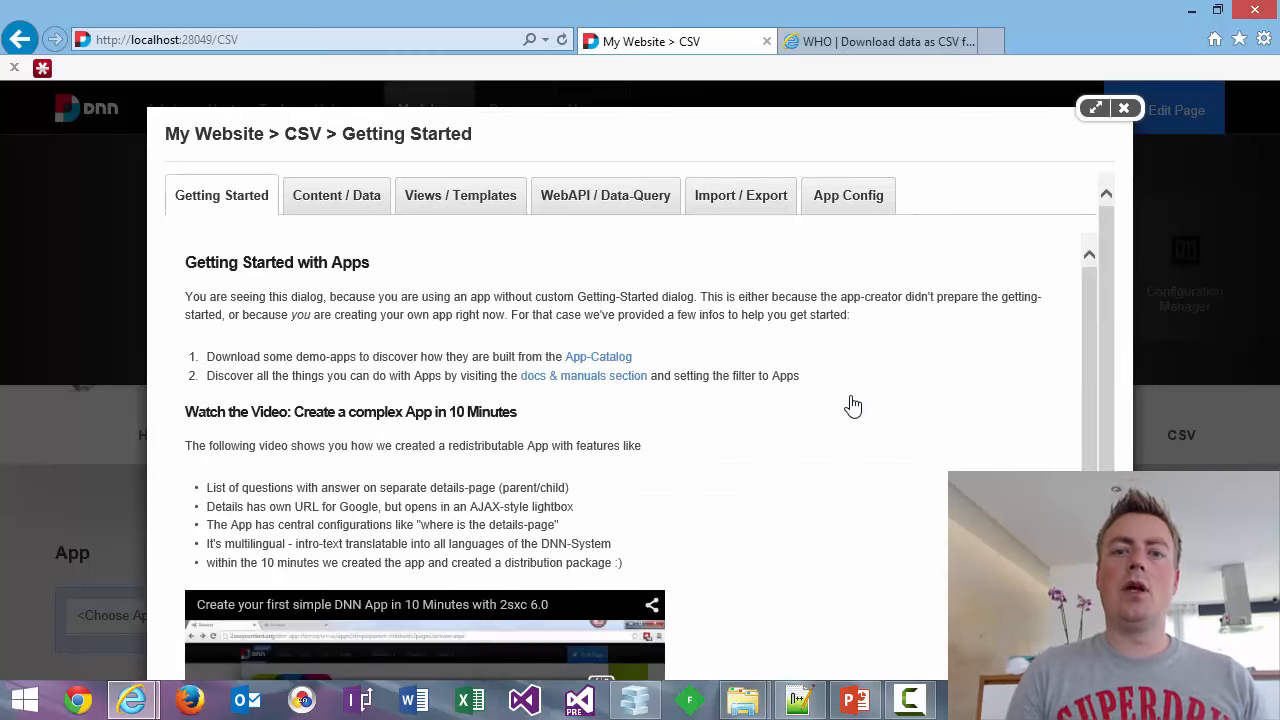
pyautogui.click(612, 197)
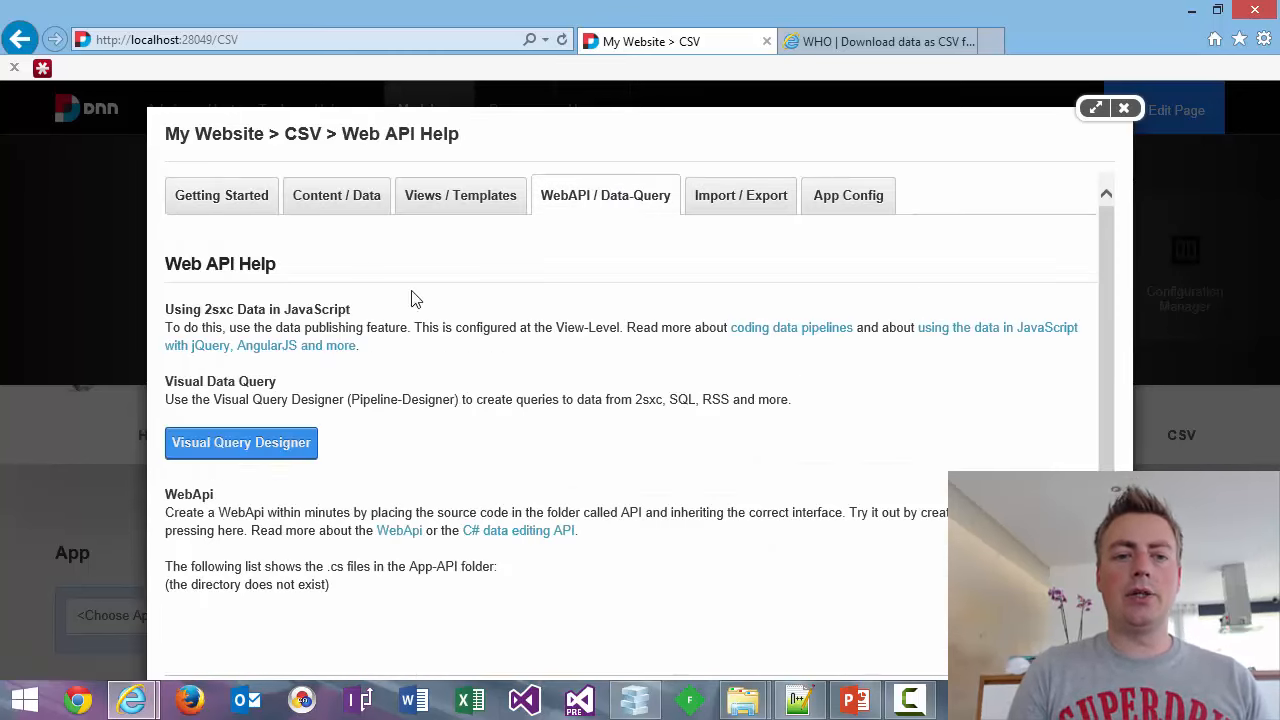
pyautogui.click(256, 450)
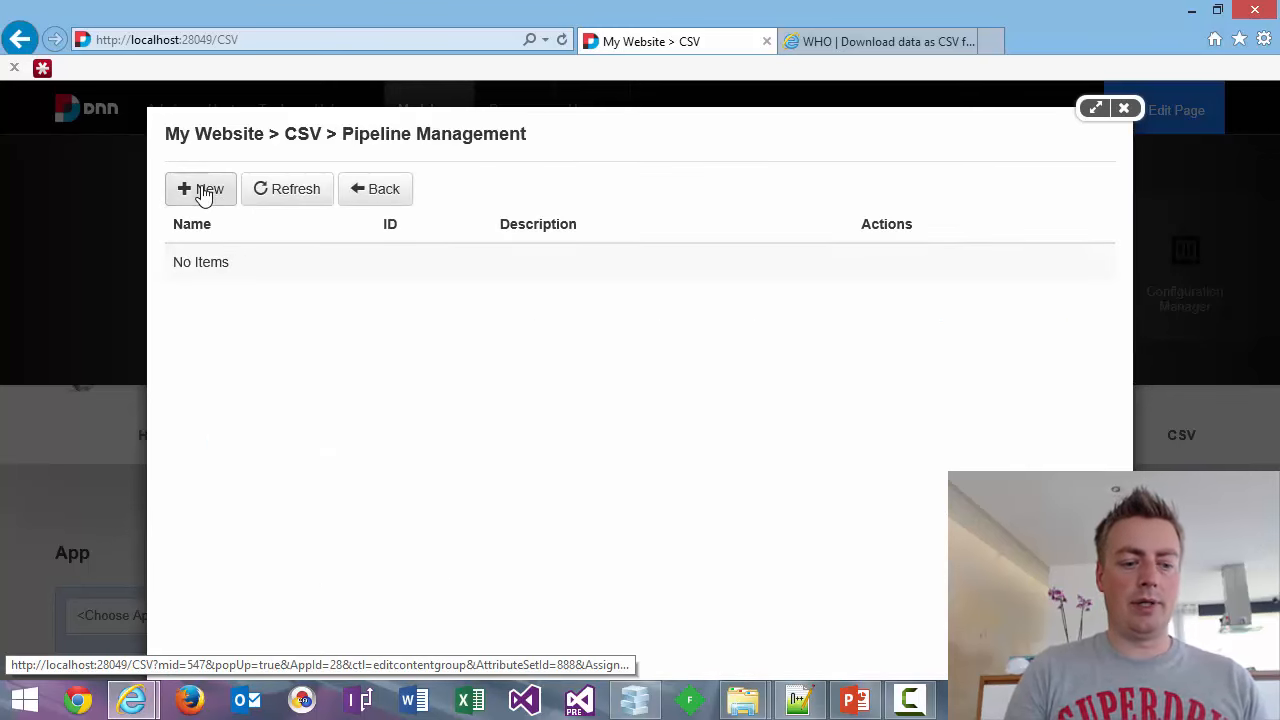
pyautogui.click(881, 48)
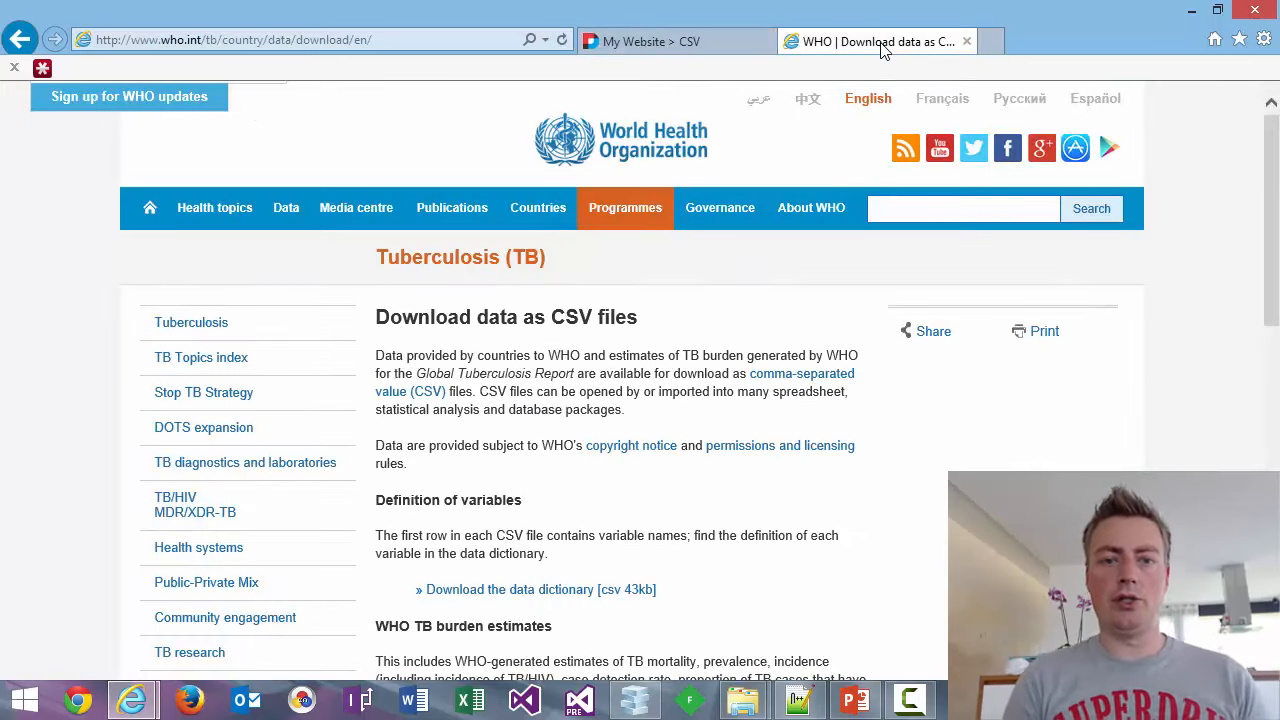
# Create the 'WHO TB' query pipeline (ID 3970) in the app's Pipeline Management list.
pyautogui.click(626, 38)
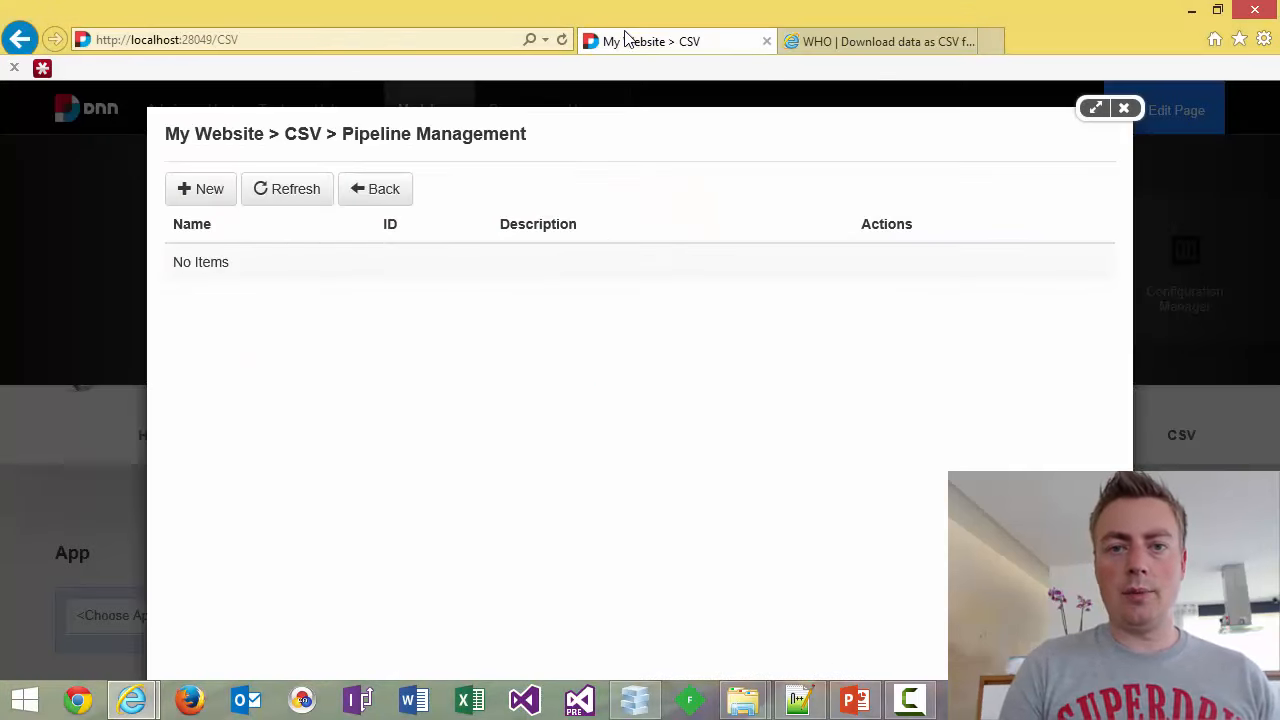
pyautogui.click(172, 197)
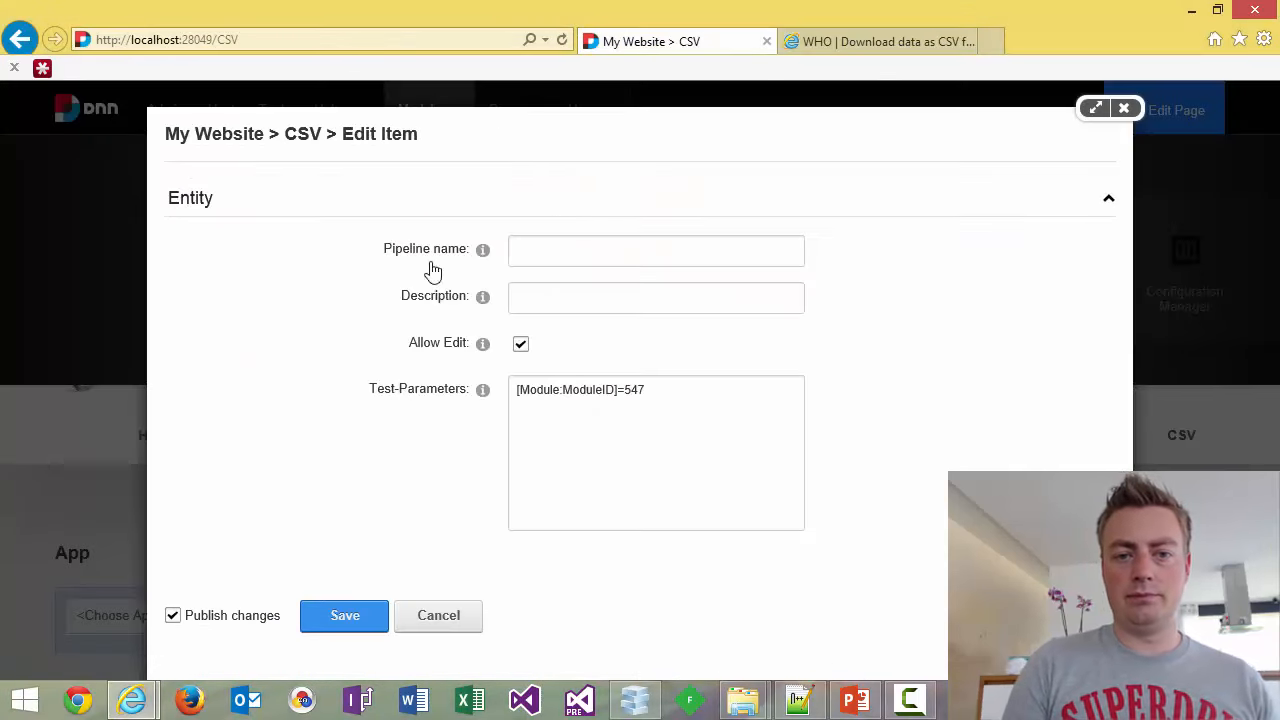
pyautogui.click(583, 250)
pyautogui.write('WHO TB')
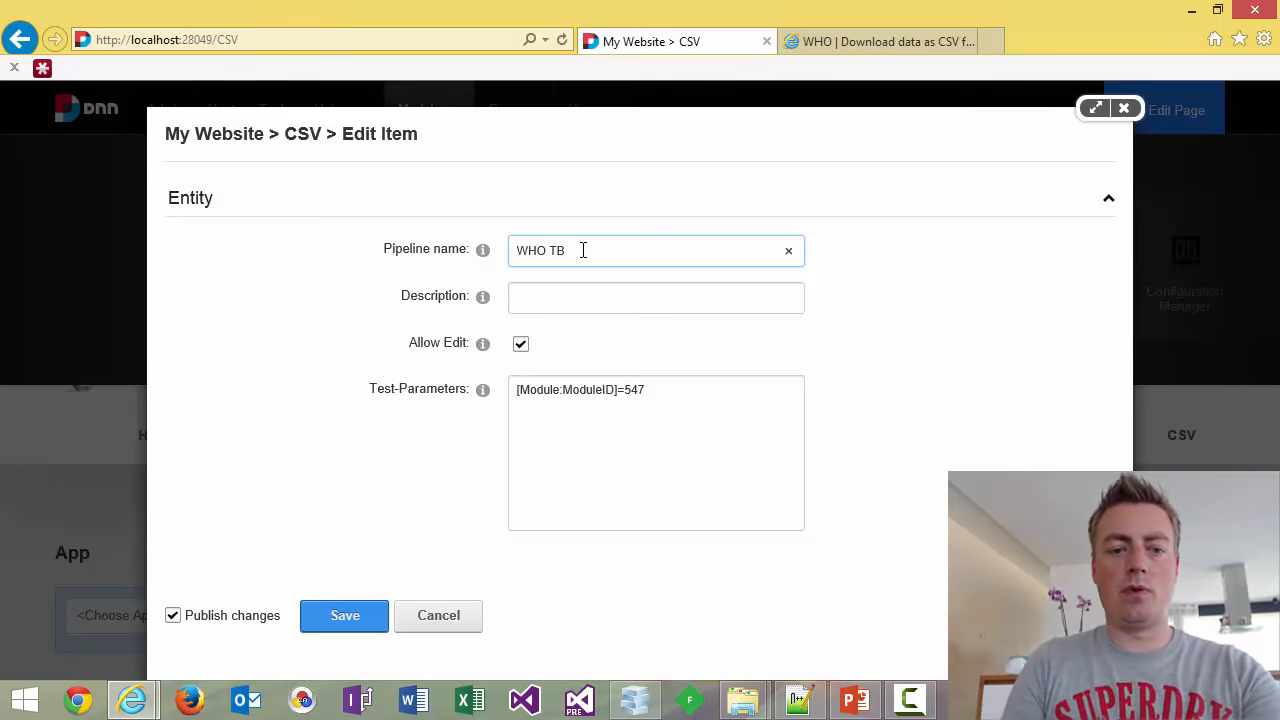
pyautogui.press('Return')
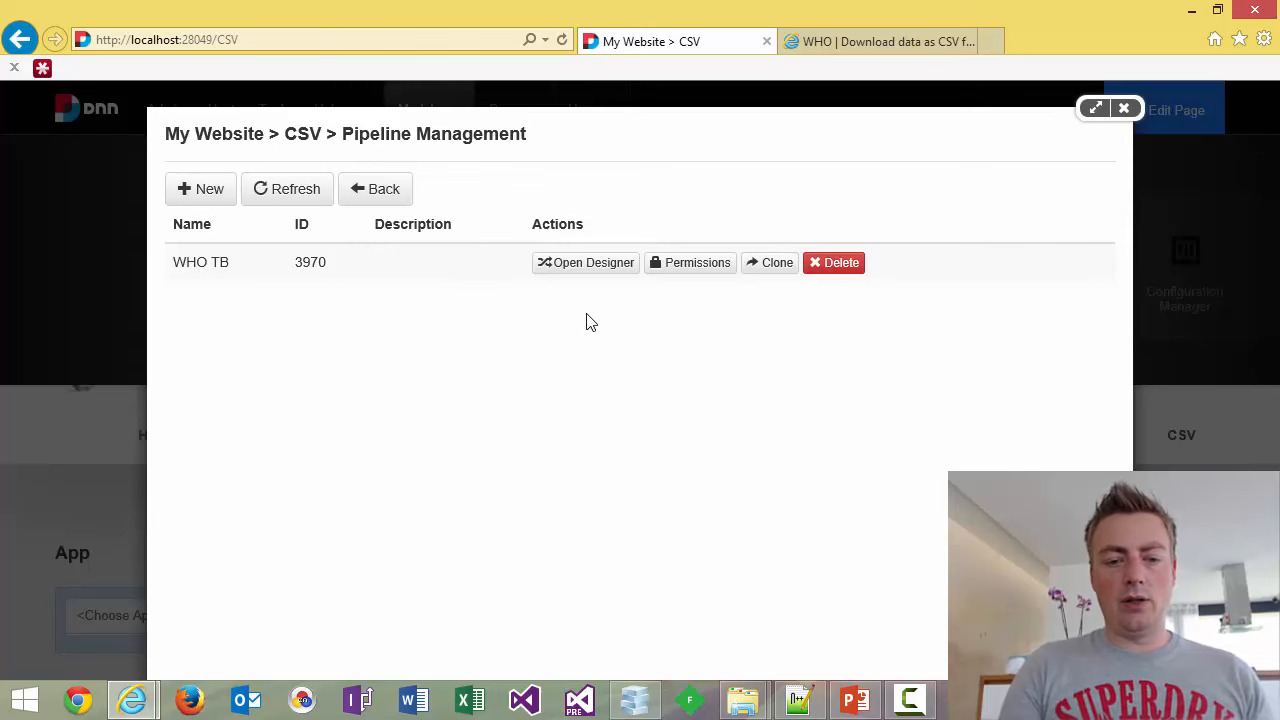
pyautogui.moveTo(745, 700)
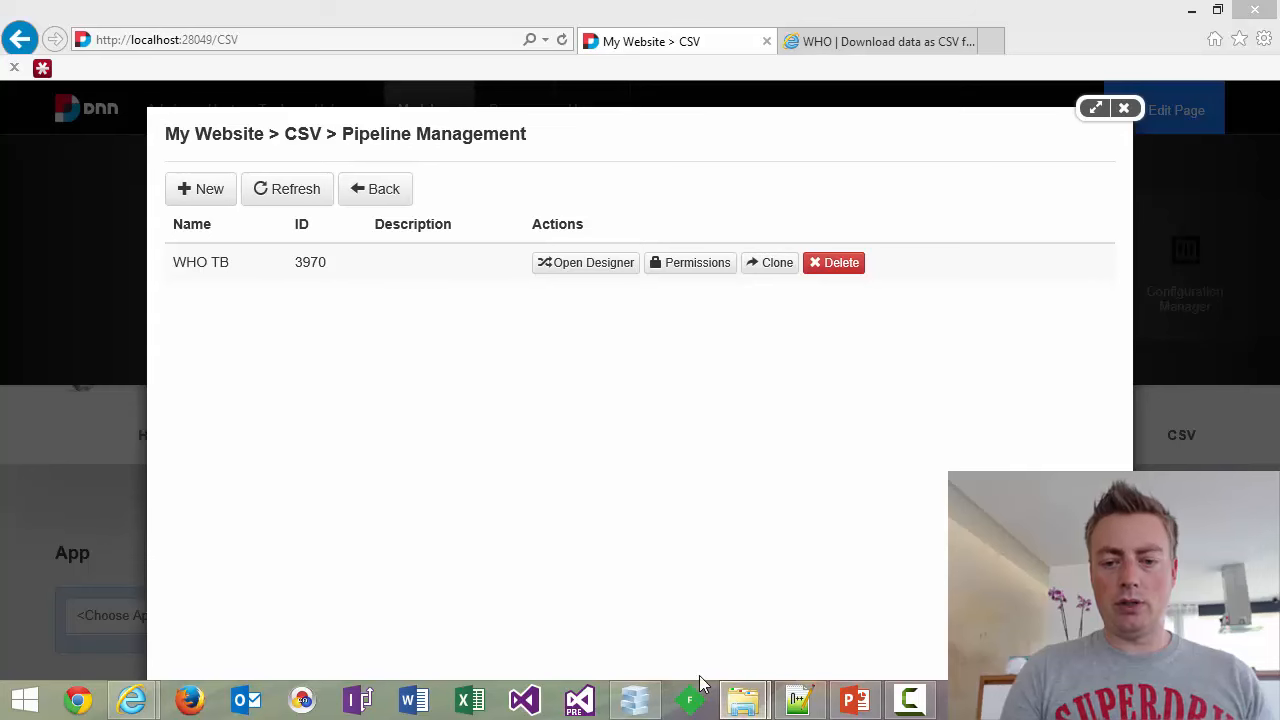
pyautogui.click(630, 550)
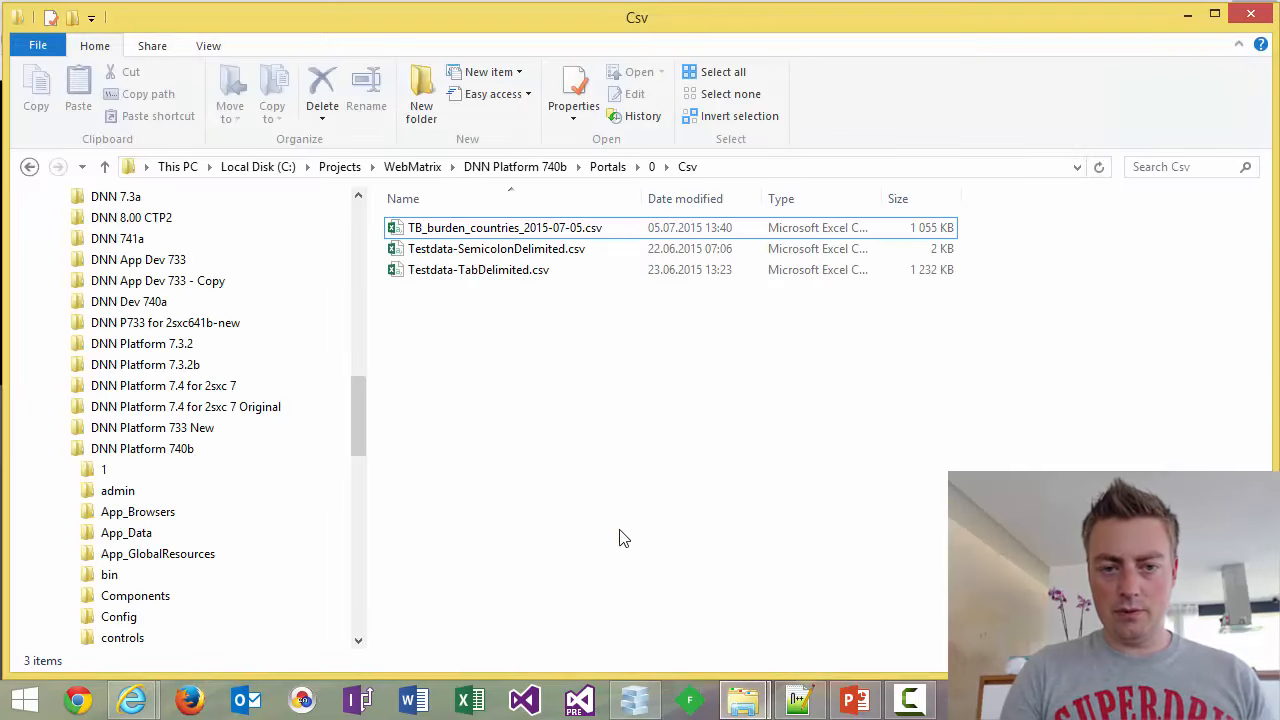
pyautogui.click(540, 227)
pyautogui.click(548, 227)
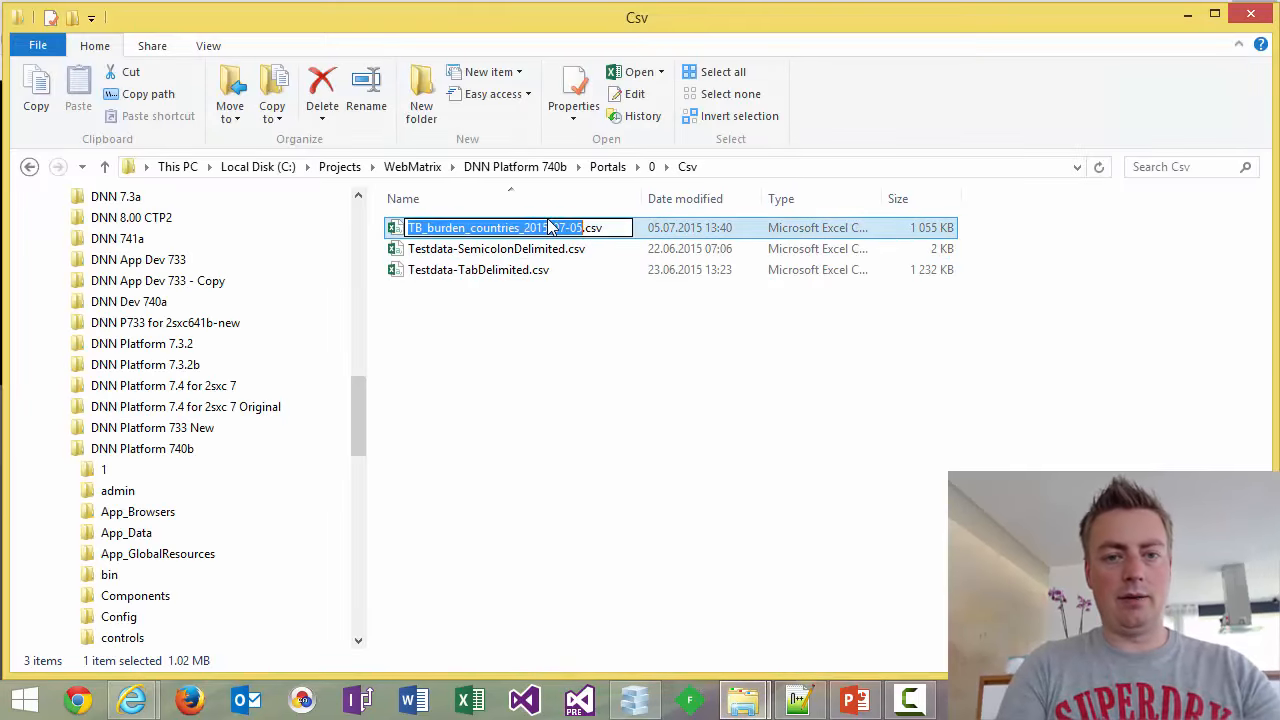
pyautogui.hotkey('ctrl', 'a')
pyautogui.hotkey('ctrl', 'c')
pyautogui.press('Escape')
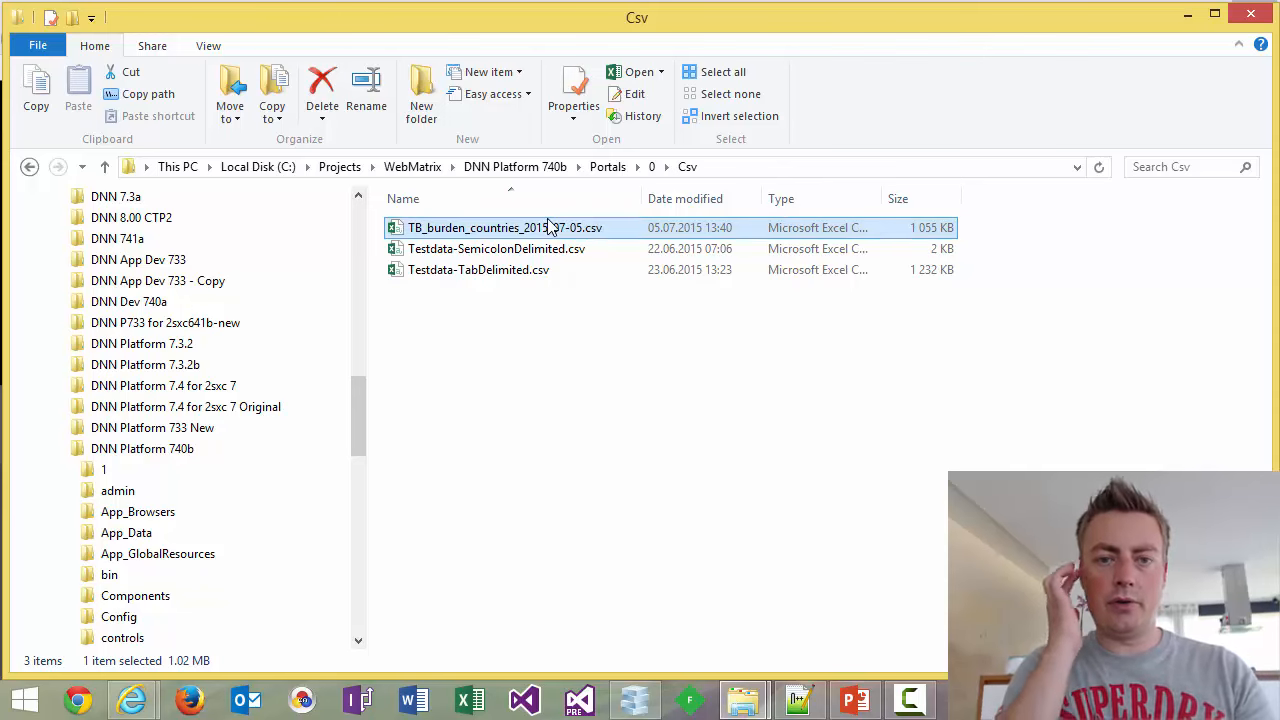
pyautogui.hotkey('alt', 'Tab')
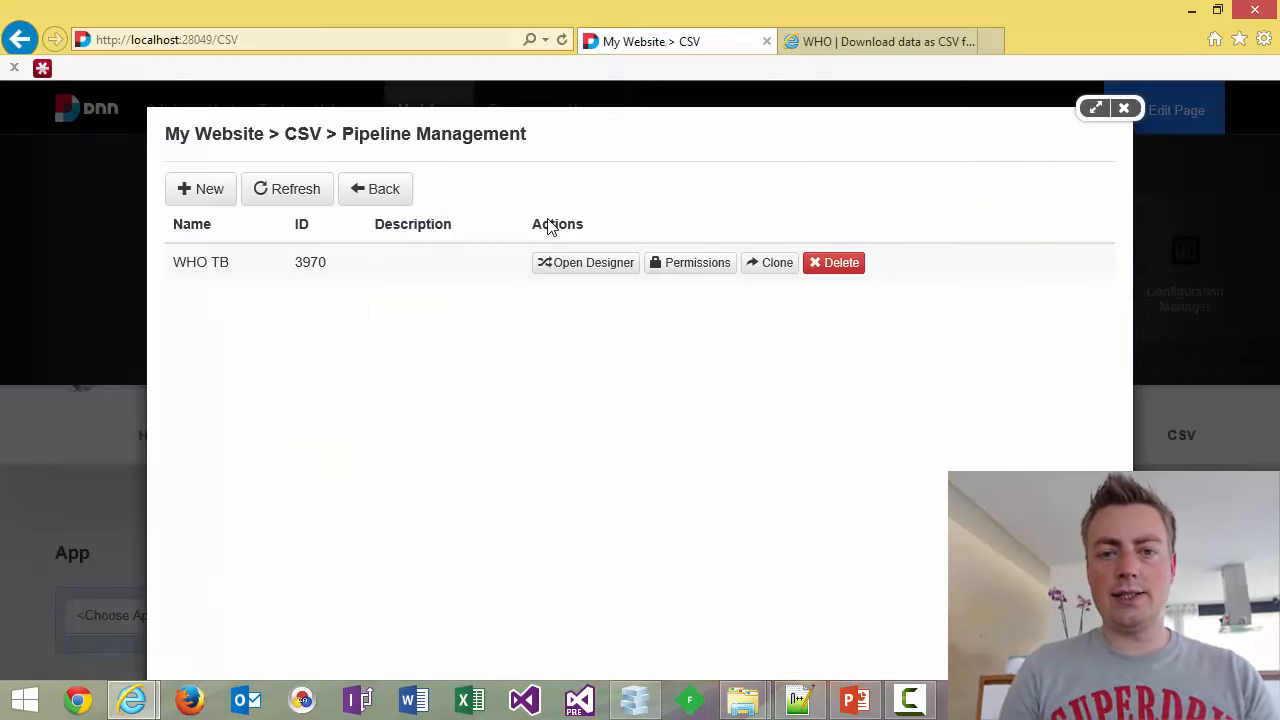
# In the WHO TB designer, delete ICache, PublishingFilter and ModuleDataSource, leaving only the 2sxc Target.
pyautogui.click(590, 263)
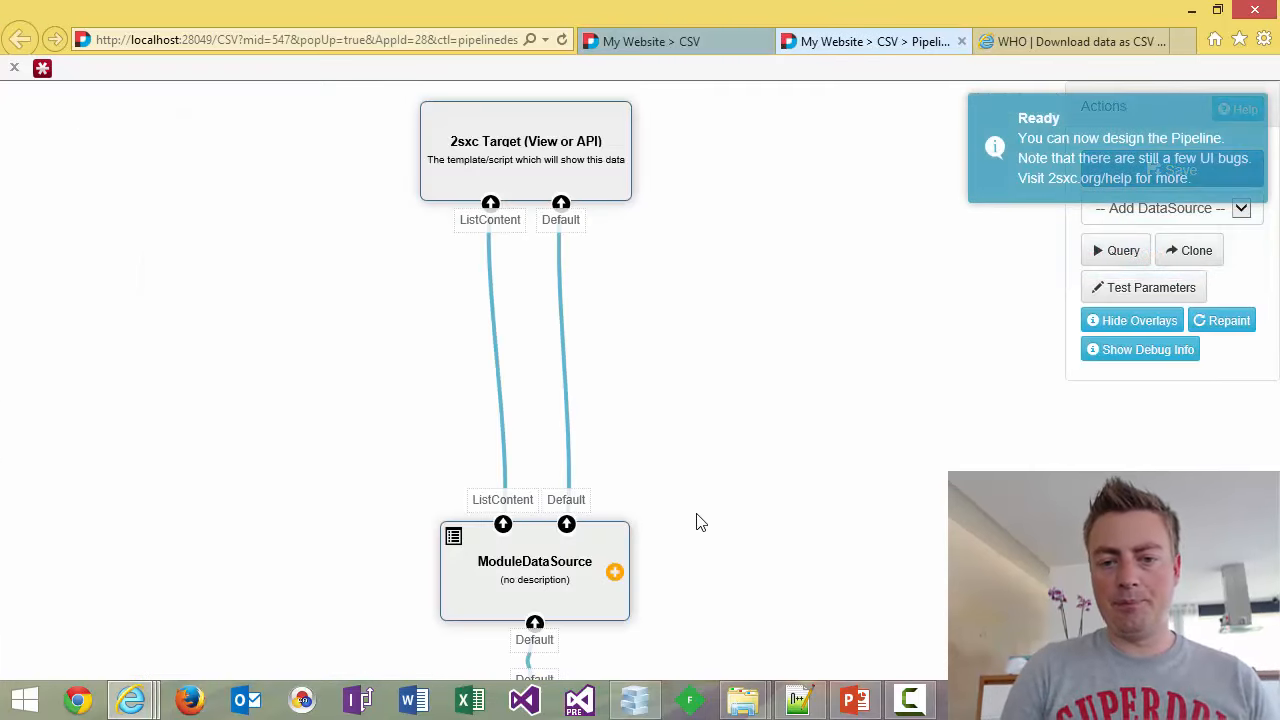
pyautogui.scroll(-4, 700, 522)
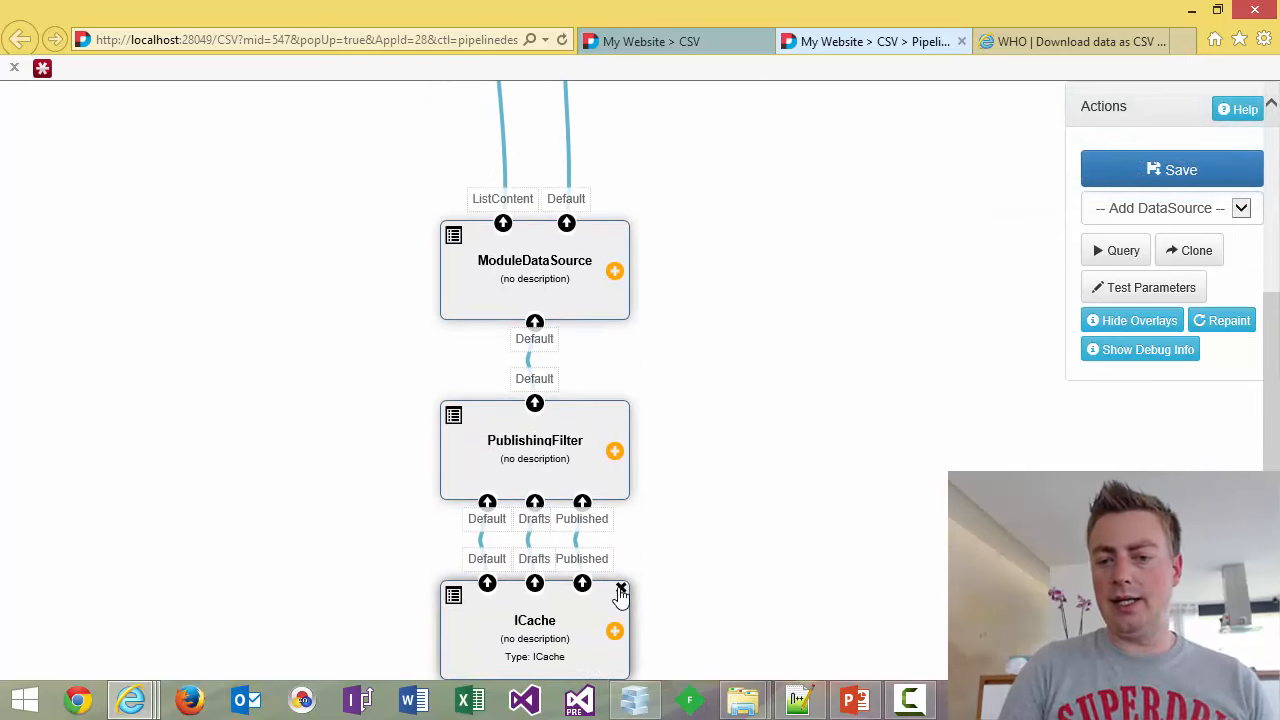
pyautogui.click(620, 590)
pyautogui.press('Return')
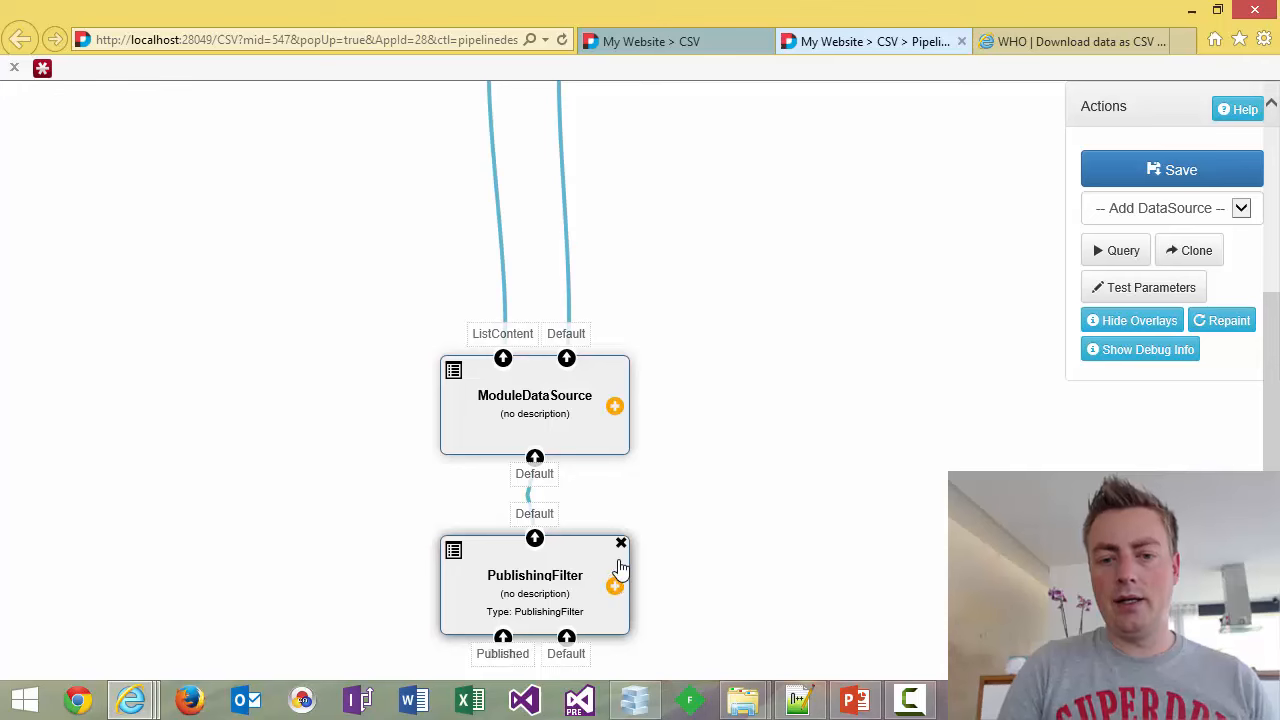
pyautogui.click(621, 543)
pyautogui.press('Return')
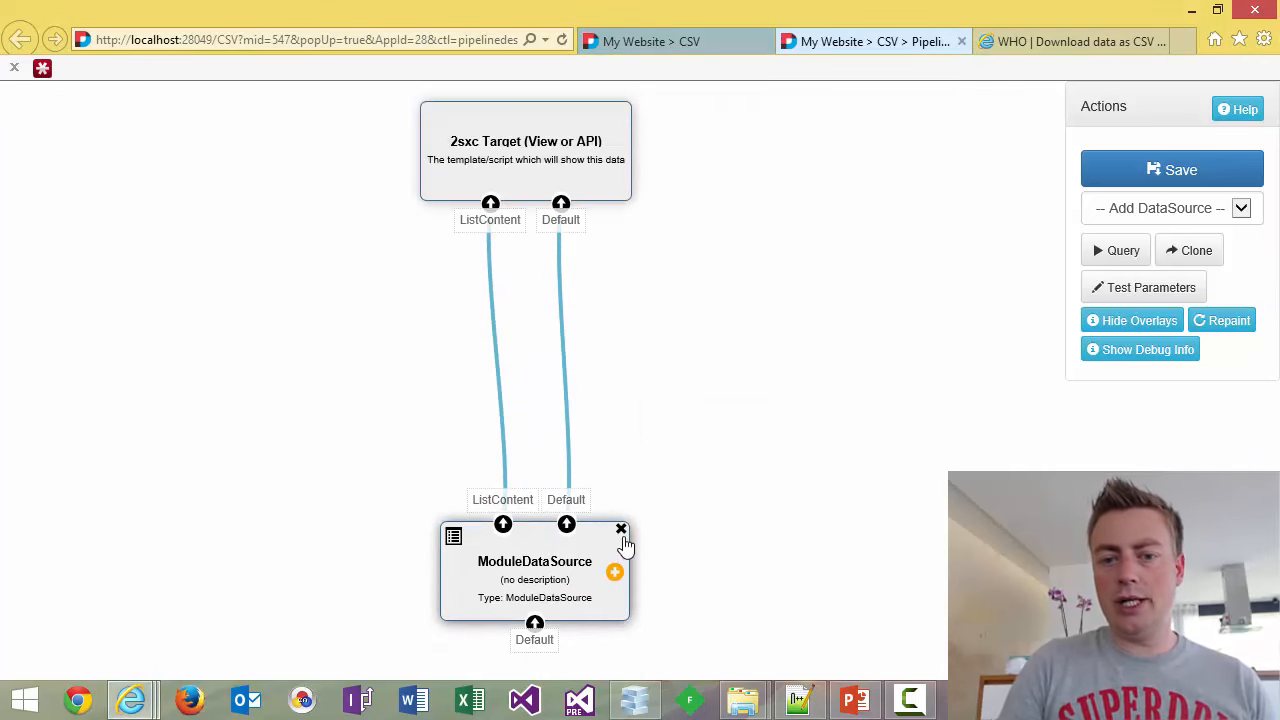
pyautogui.click(621, 530)
pyautogui.press('Return')
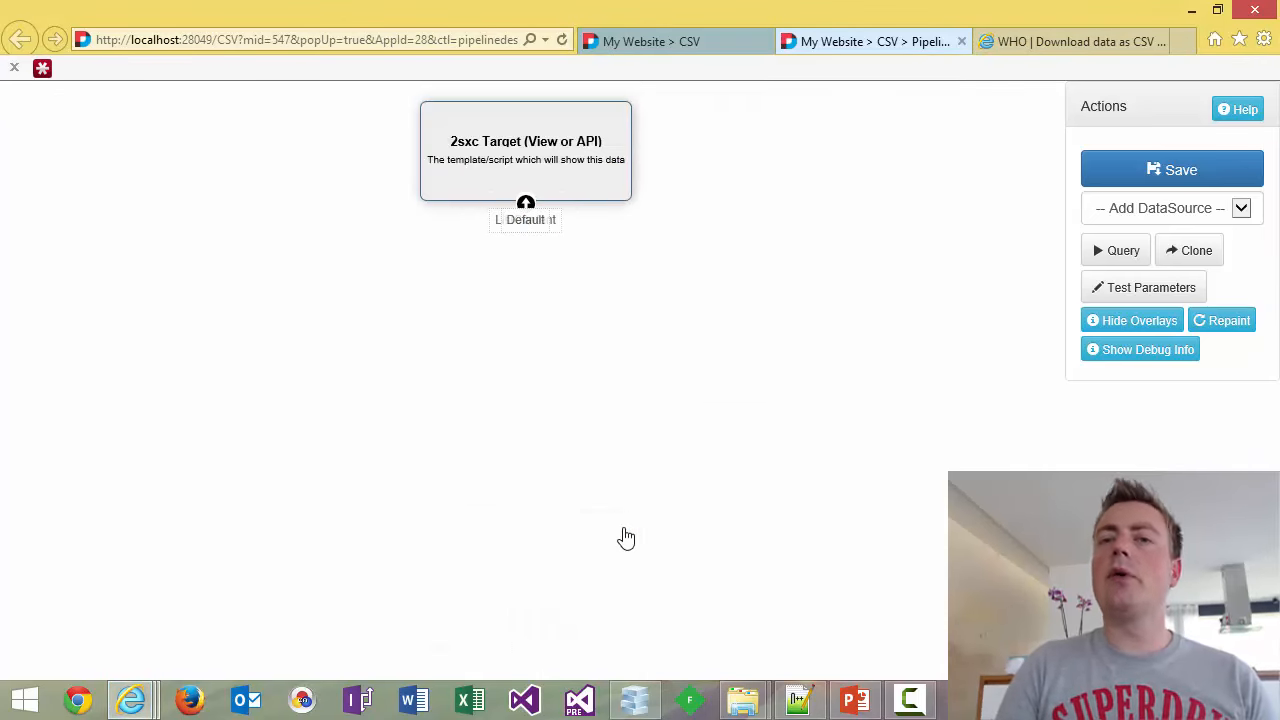
pyautogui.click(1192, 211)
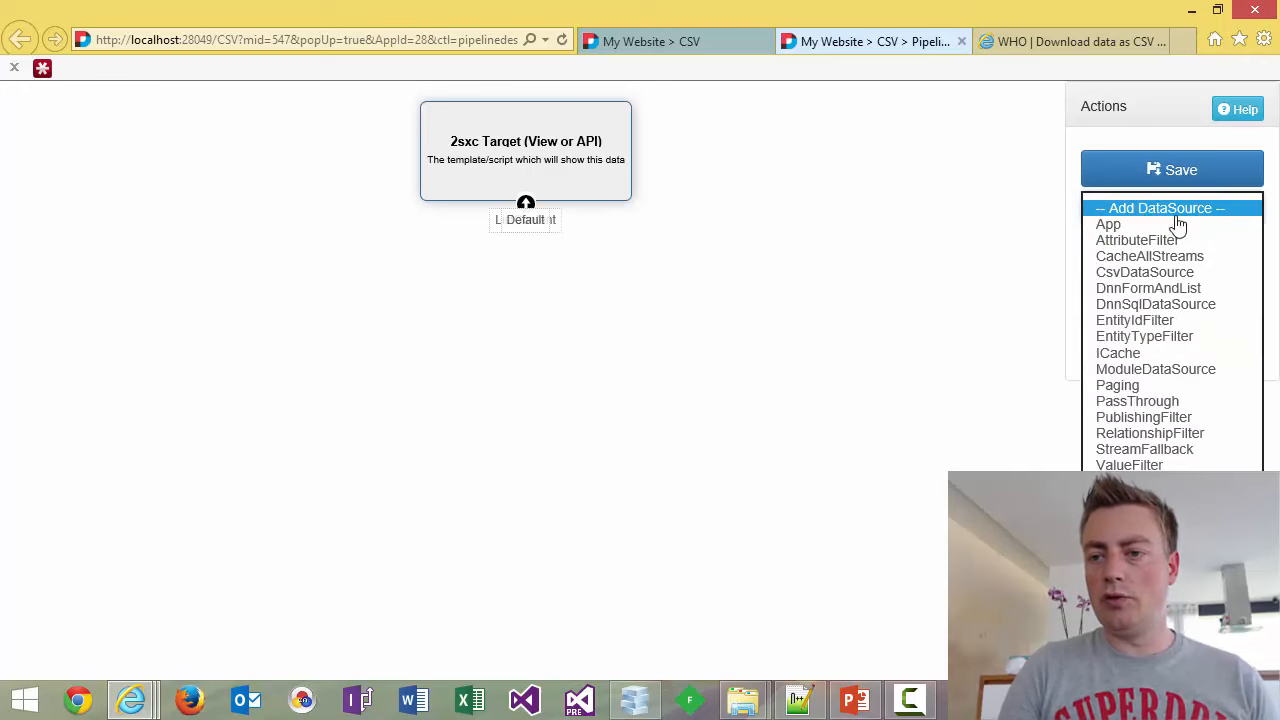
# Add a CsvDataSource below the 2sxc Target and rename it 'WHO Data'.
pyautogui.click(1106, 275)
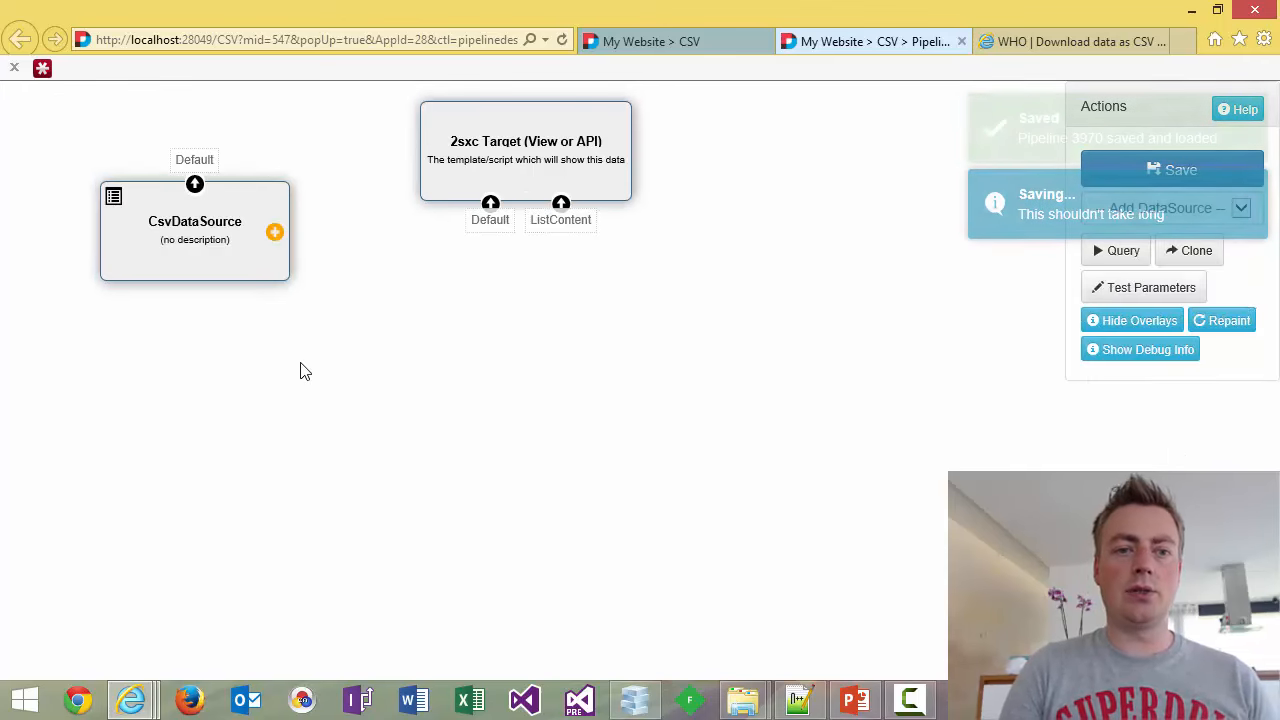
pyautogui.moveTo(160, 214); pyautogui.dragTo(490, 210)
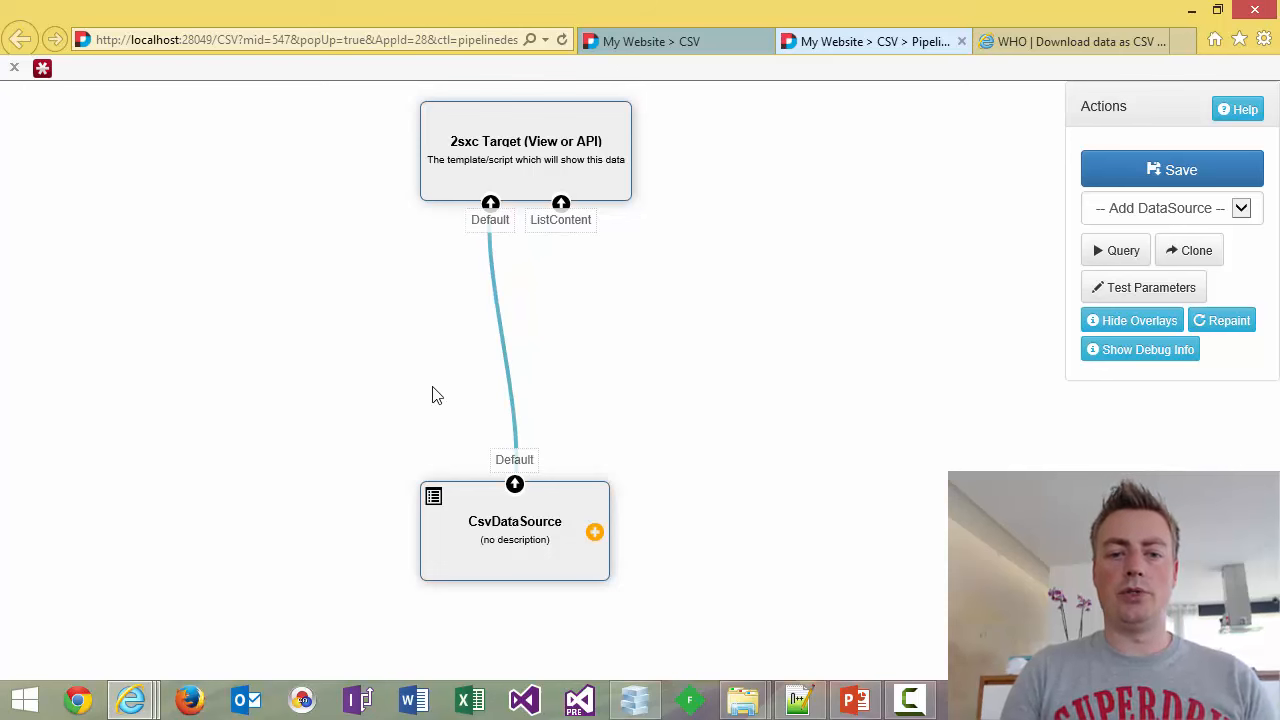
pyautogui.doubleClick(508, 532)
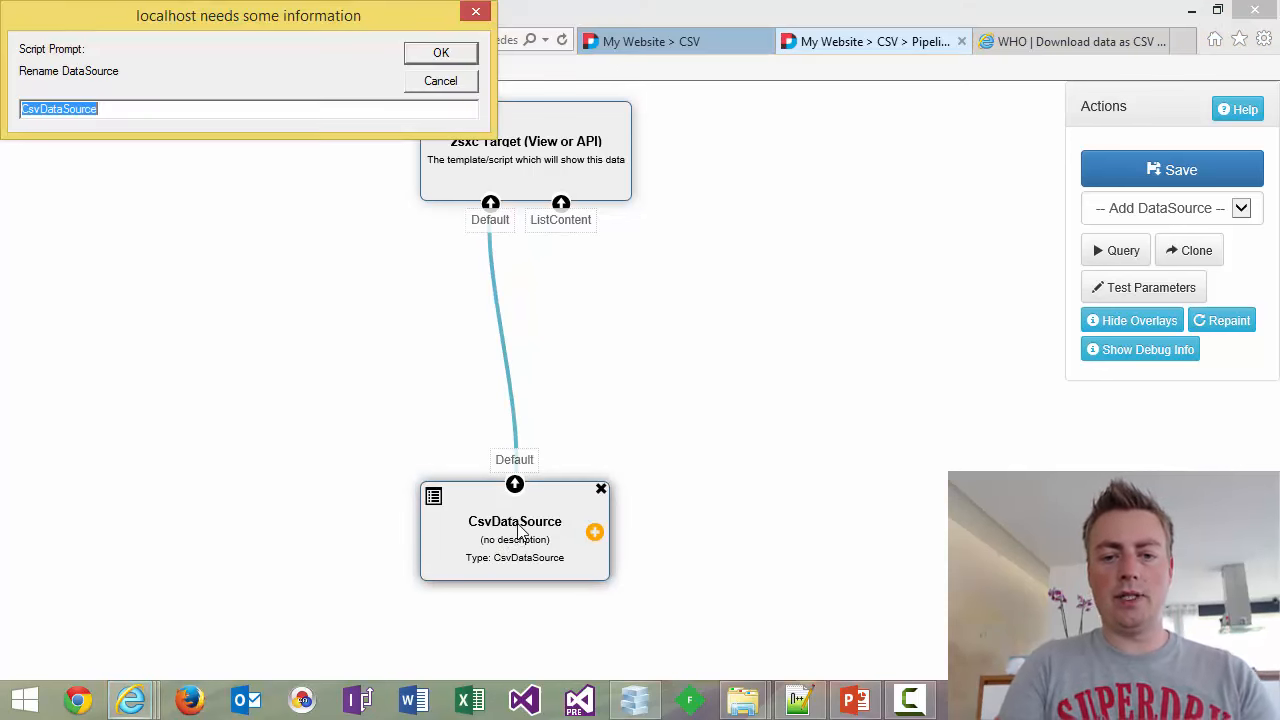
pyautogui.write('WHO Data')
pyautogui.press('Return')
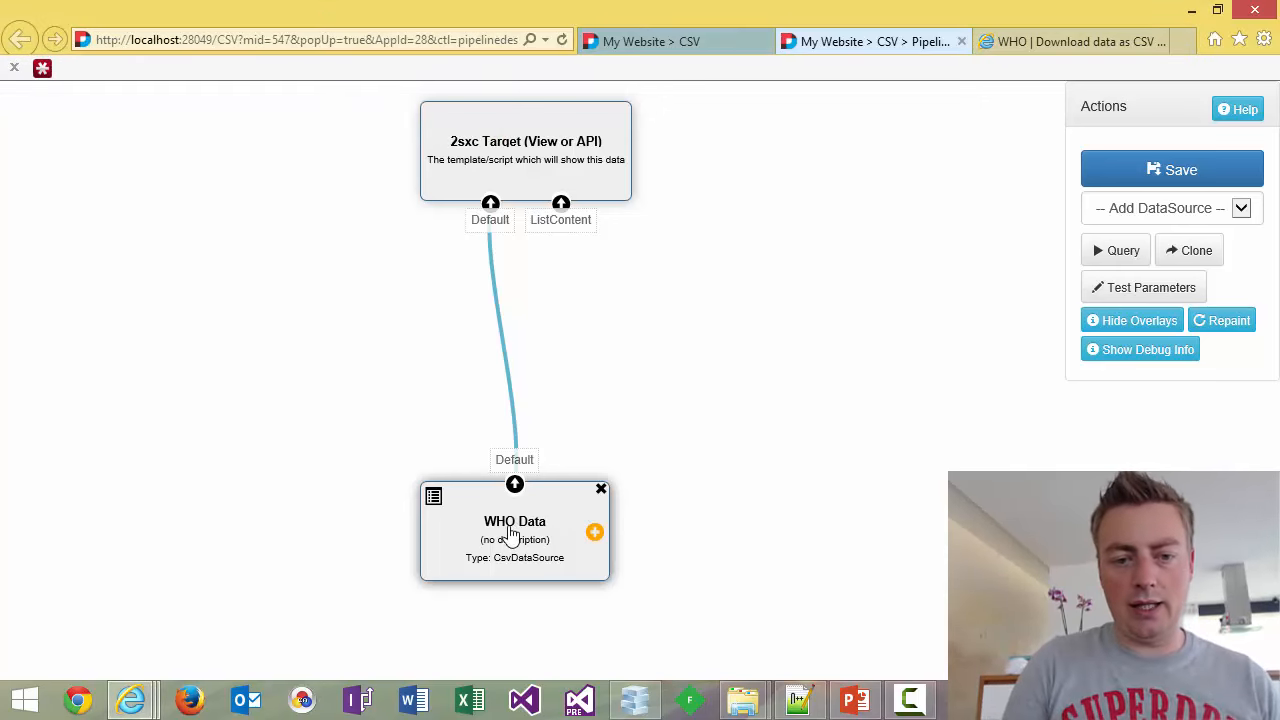
# Configure WHO Data: file /Portals/0/CSV/TB_burden_countries_2015-07-05.csv, comma delimiter, title column country.
pyautogui.click(434, 497)
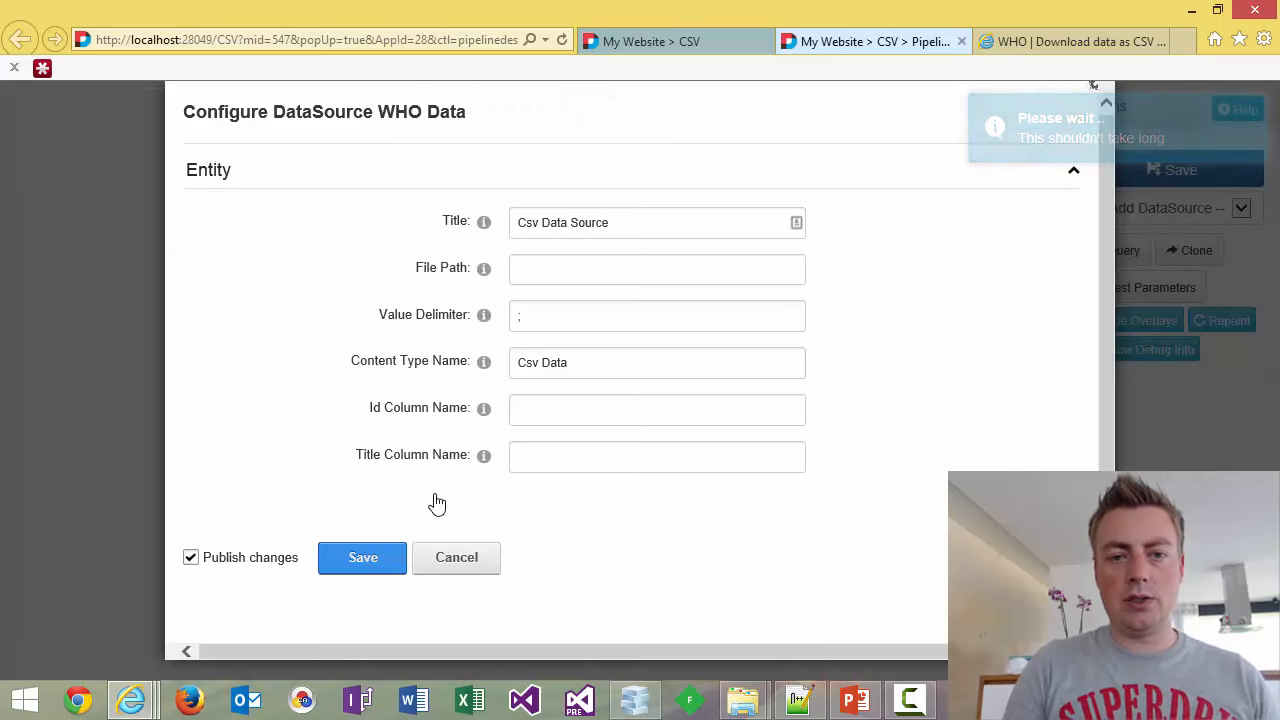
pyautogui.click(578, 267)
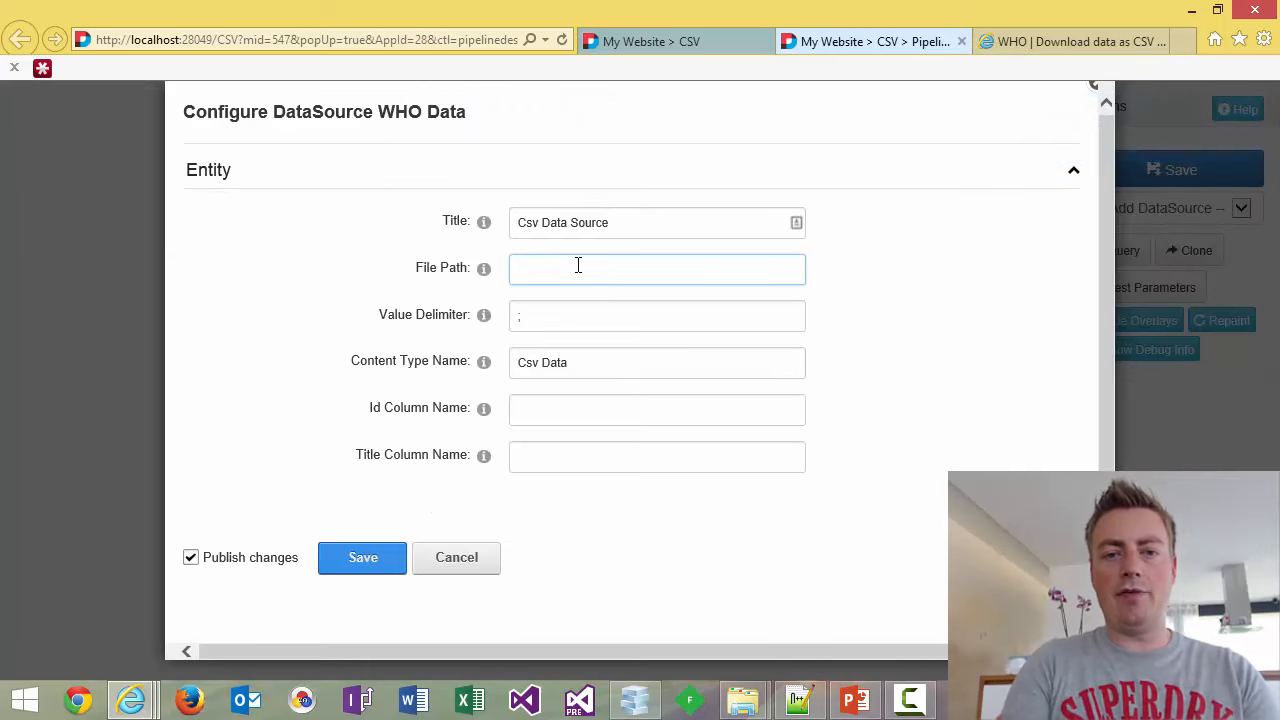
pyautogui.write('/Portals/0')
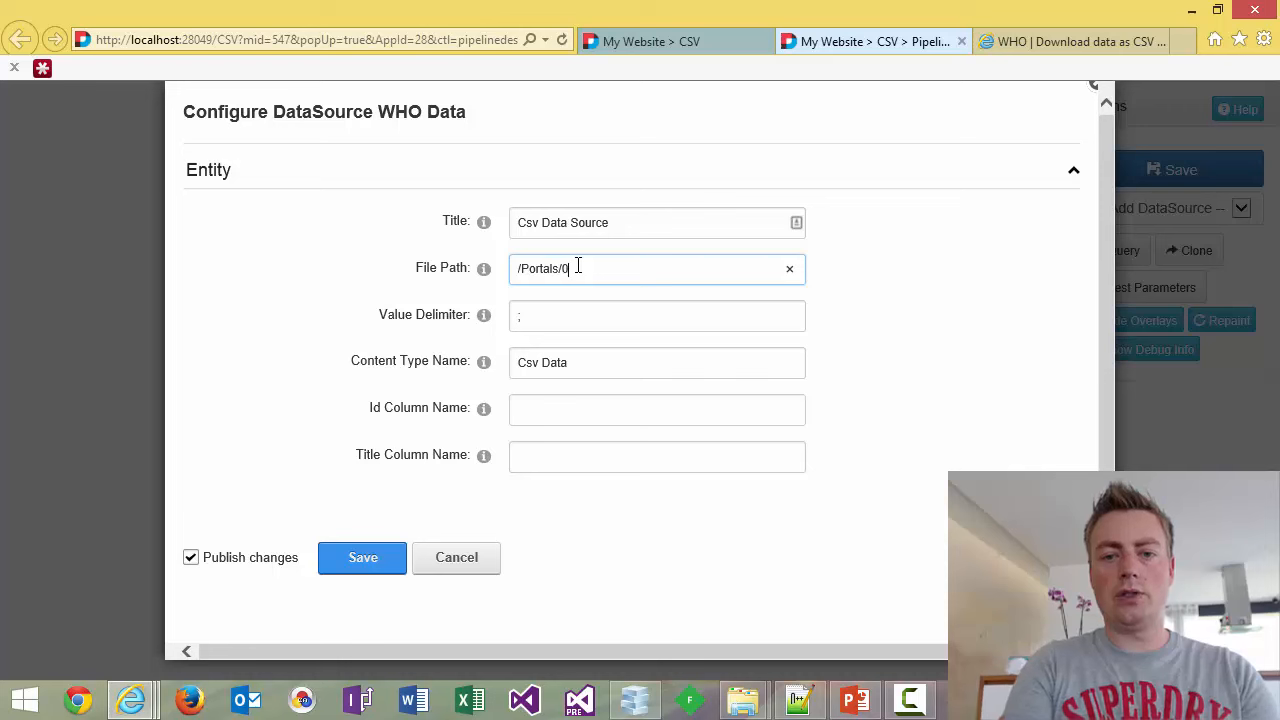
pyautogui.write('/CSV/')
pyautogui.hotkey('ctrl', 'v')
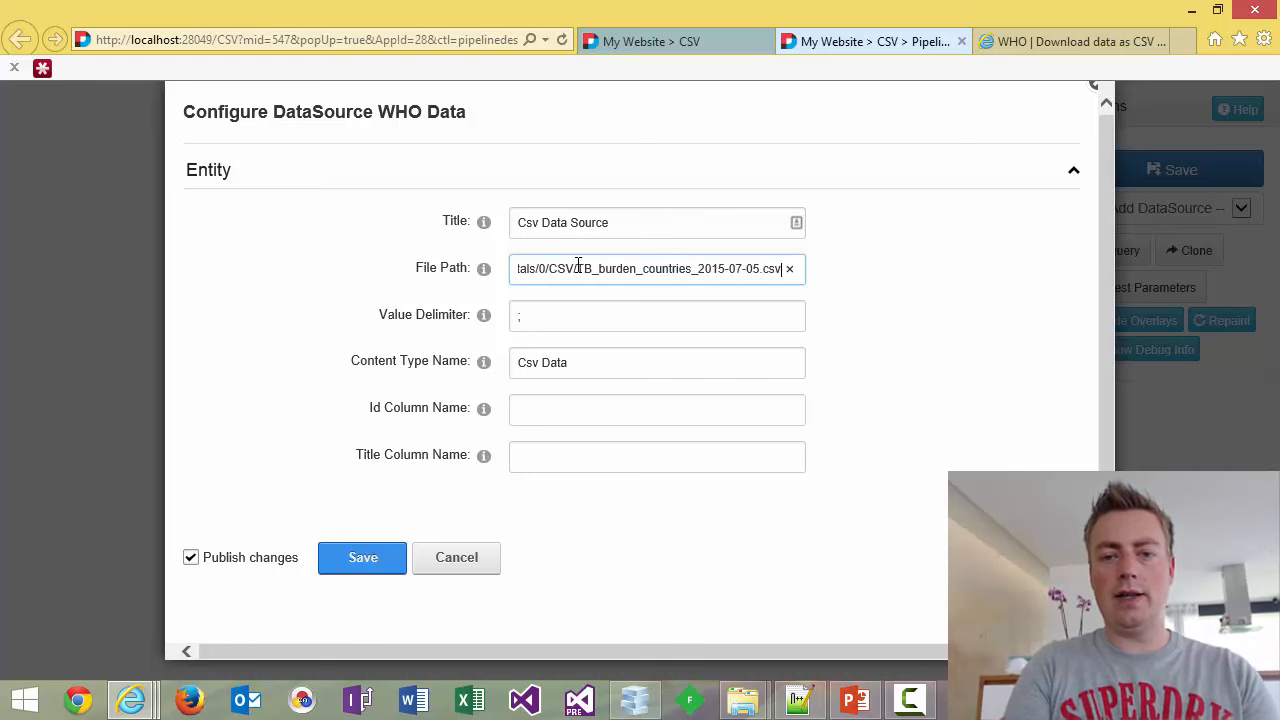
pyautogui.press('Tab')
pyautogui.press('Tab')
pyautogui.press('Tab')
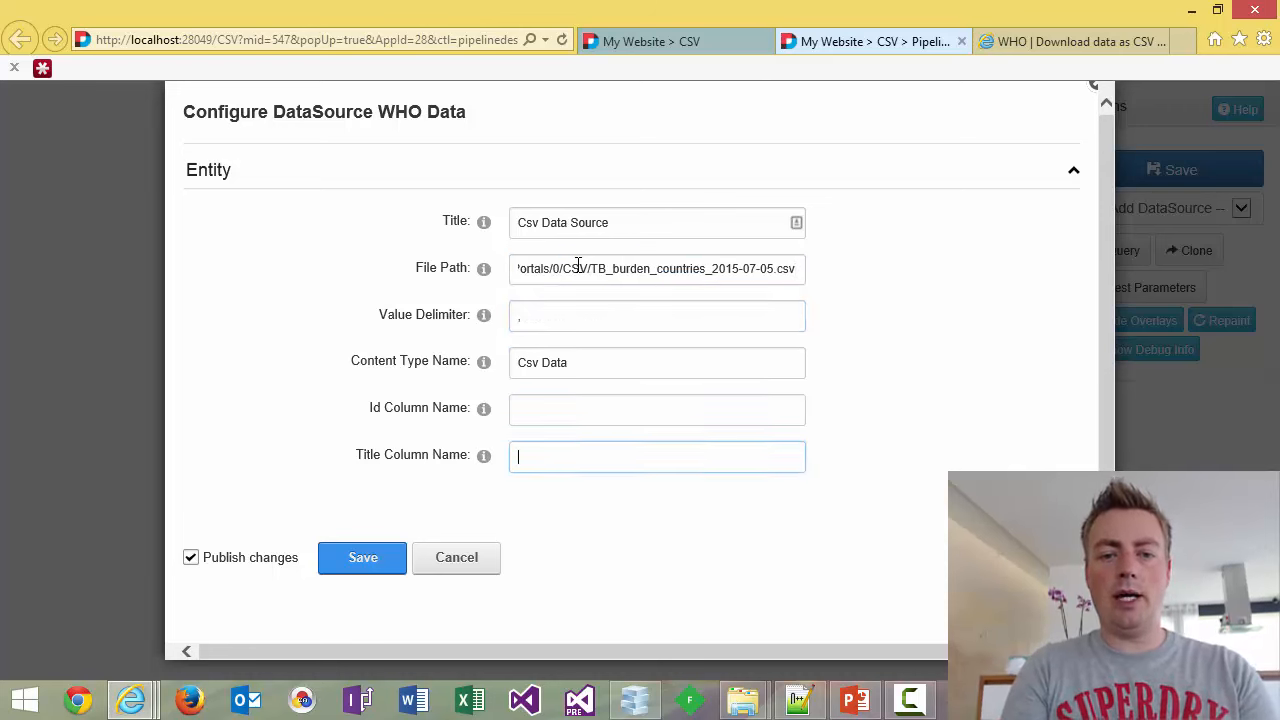
pyautogui.write('country')
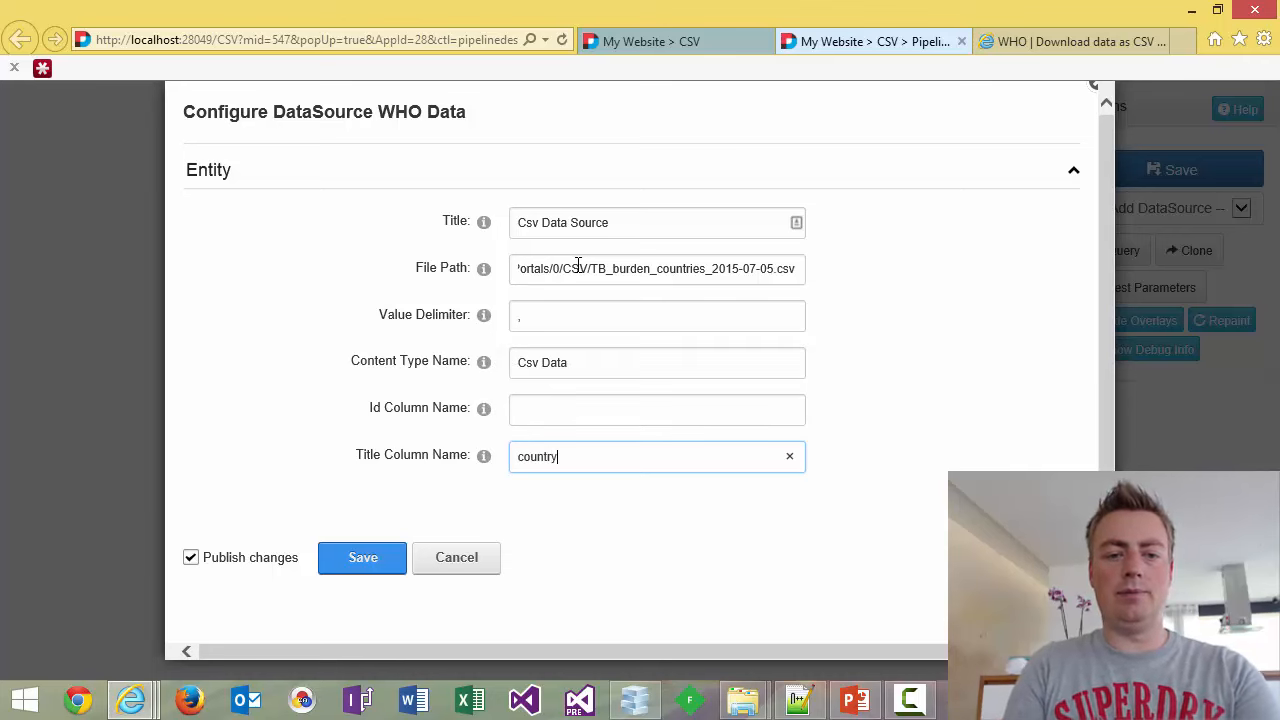
pyautogui.press('Return')
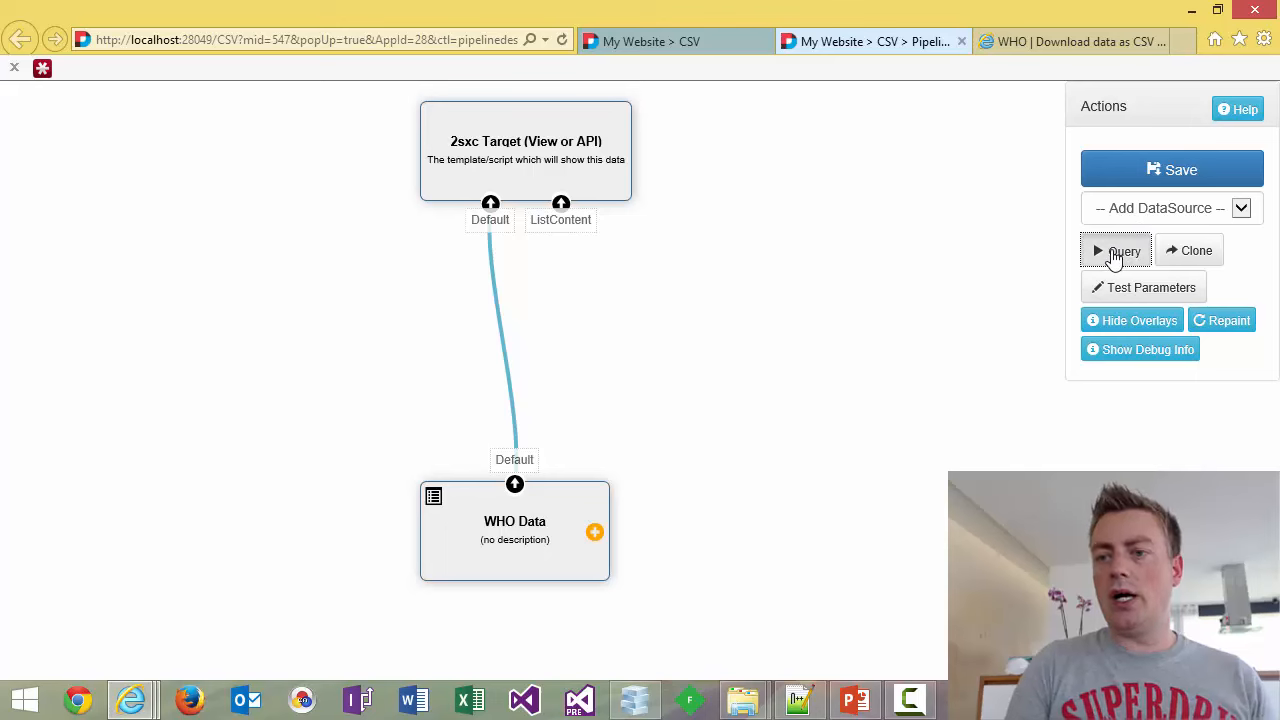
# Run the WHO TB query and check the result: 5120 items, executed in 252ms.
pyautogui.click(1115, 253)
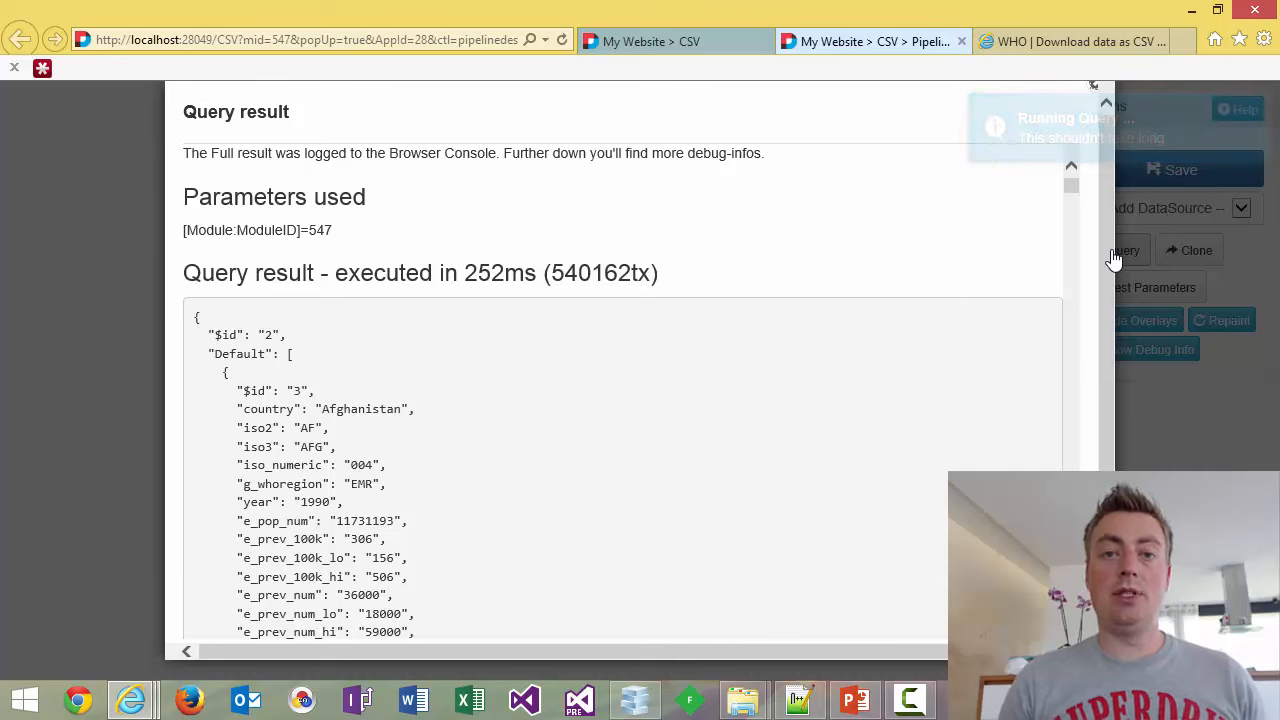
pyautogui.doubleClick(497, 280)
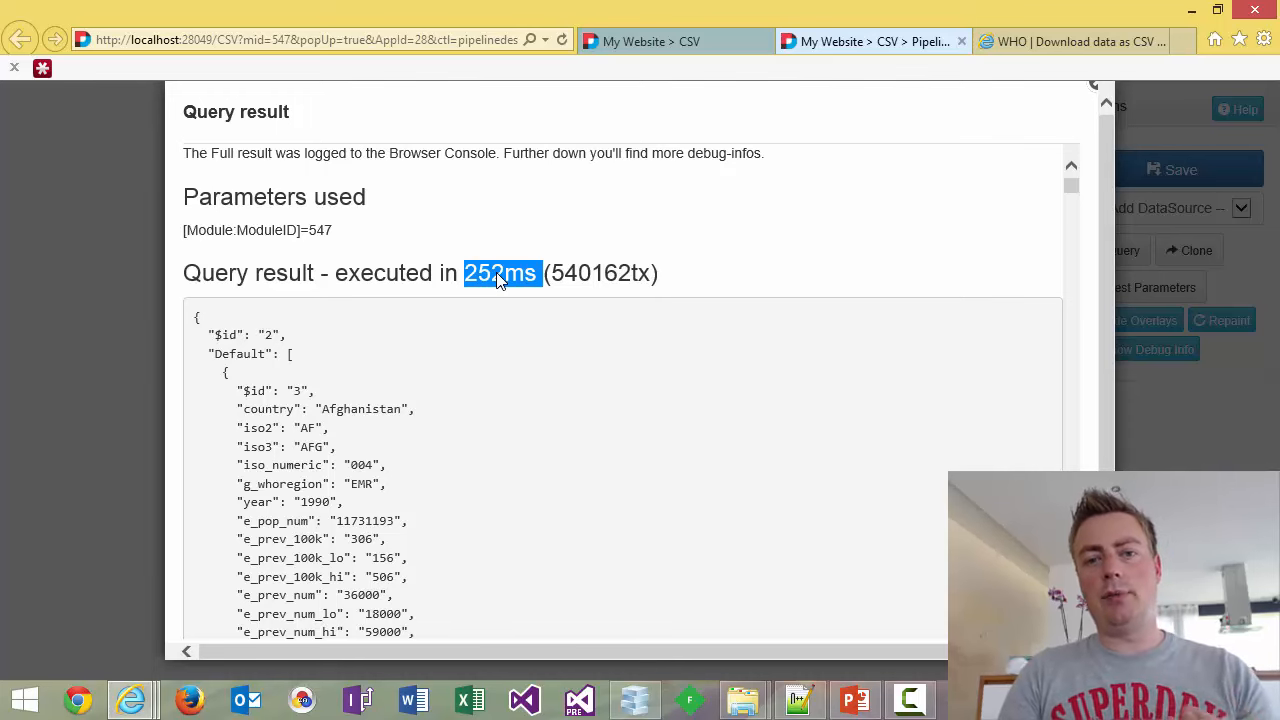
pyautogui.click(1092, 90)
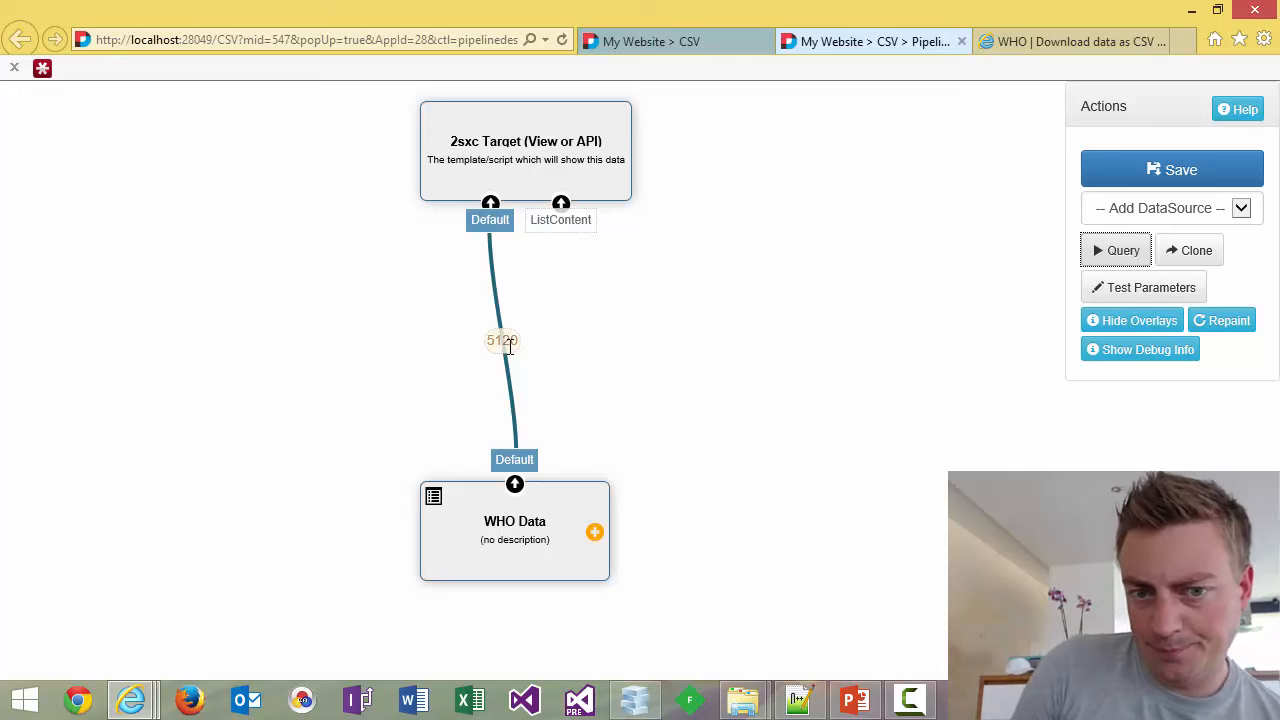
# Add CacheAllStreams and wire it between WHO Data and the 2sxc Target's Default input.
pyautogui.click(1165, 212)
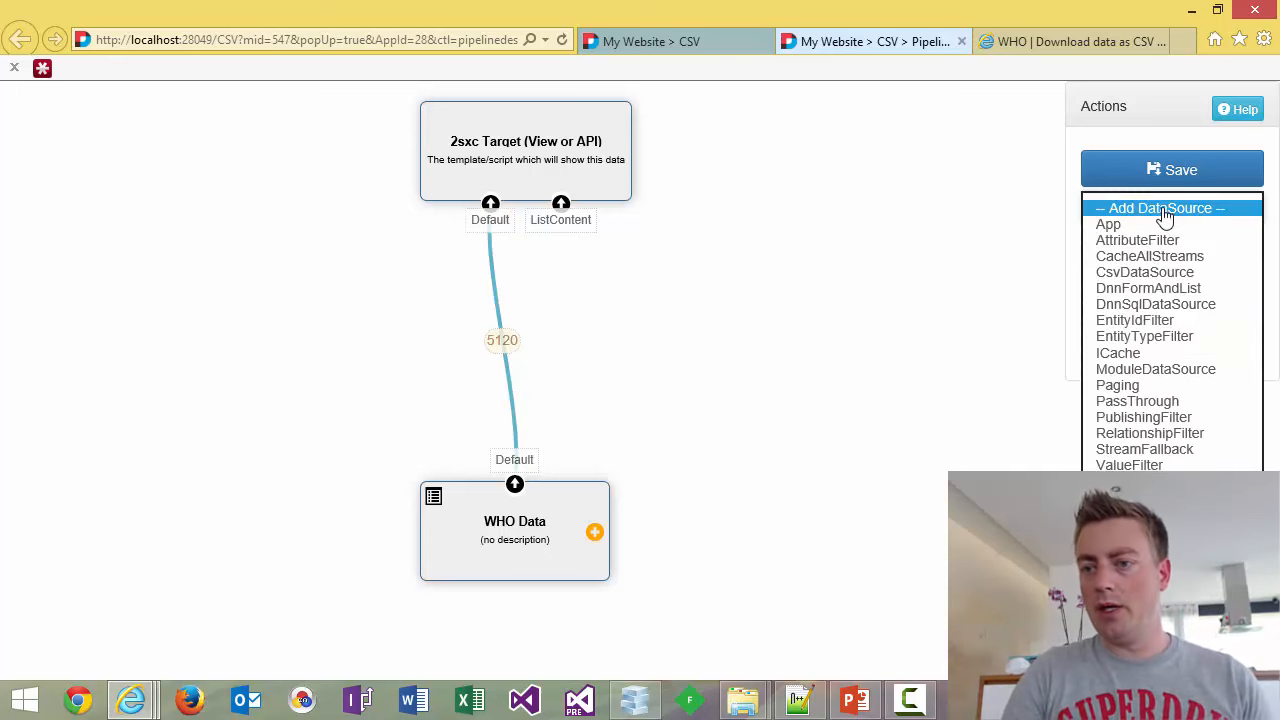
pyautogui.click(1140, 256)
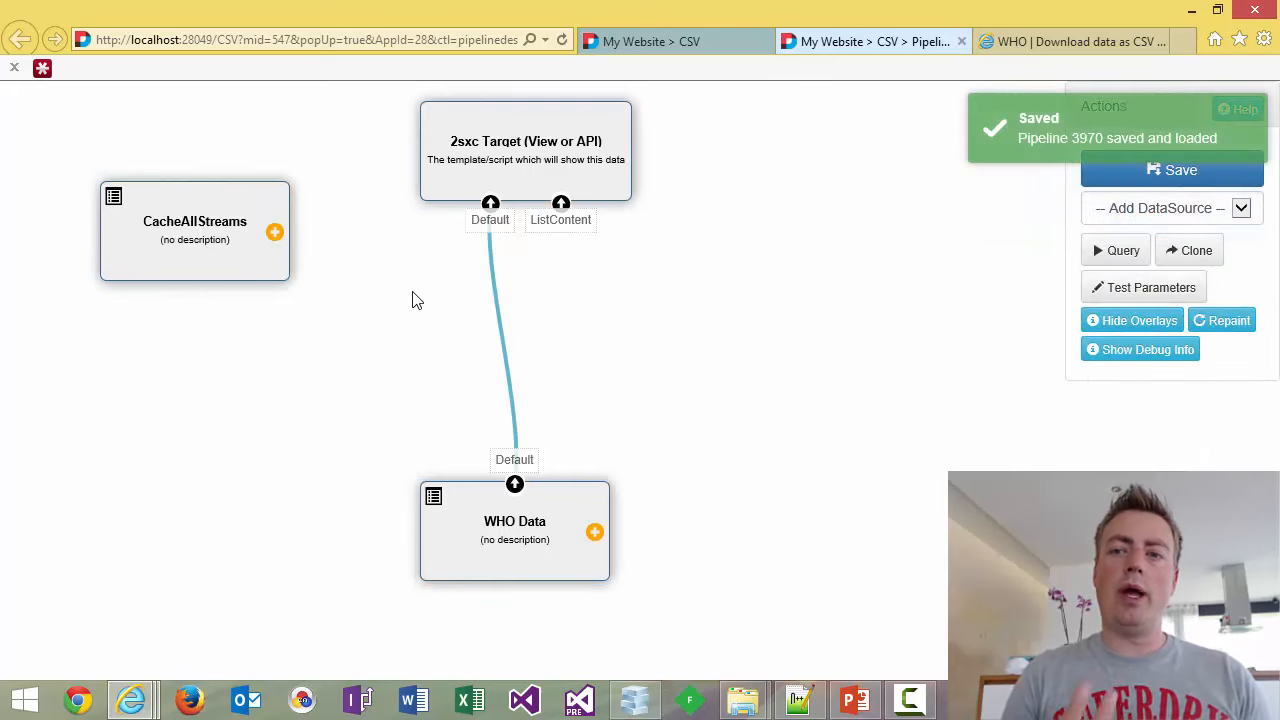
pyautogui.moveTo(186, 209); pyautogui.dragTo(511, 330)
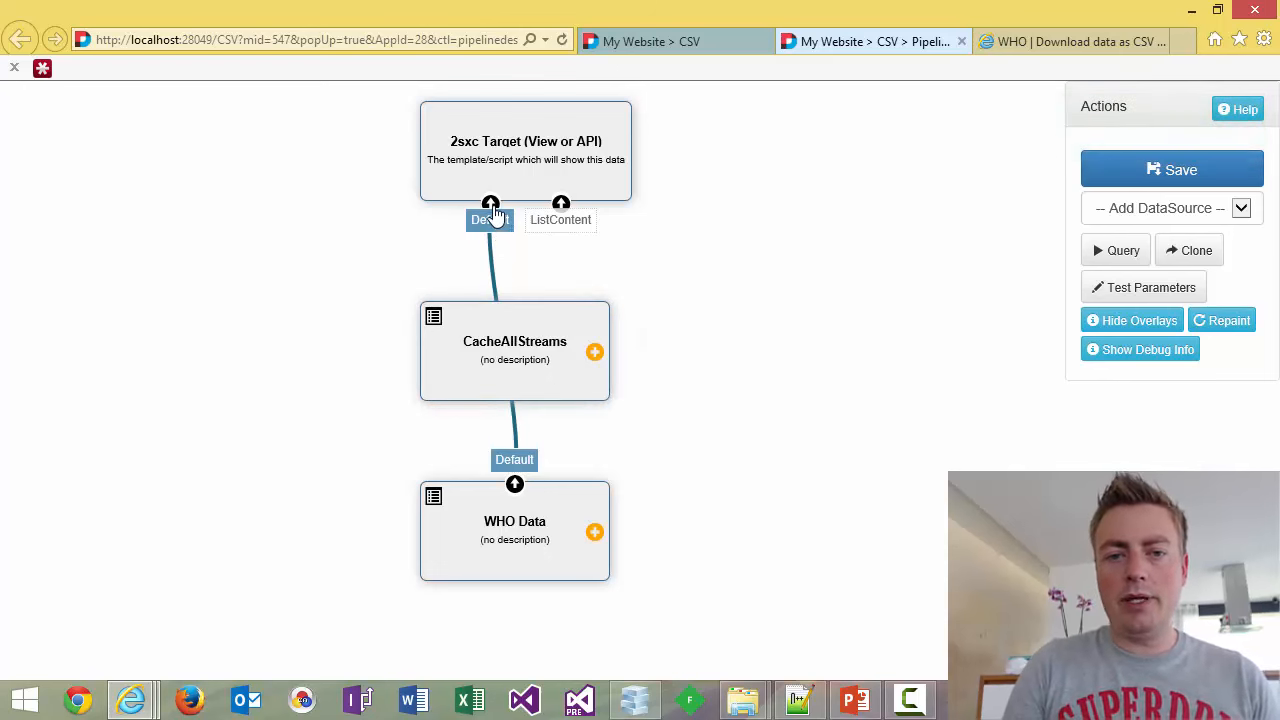
pyautogui.moveTo(489, 212); pyautogui.dragTo(510, 385)
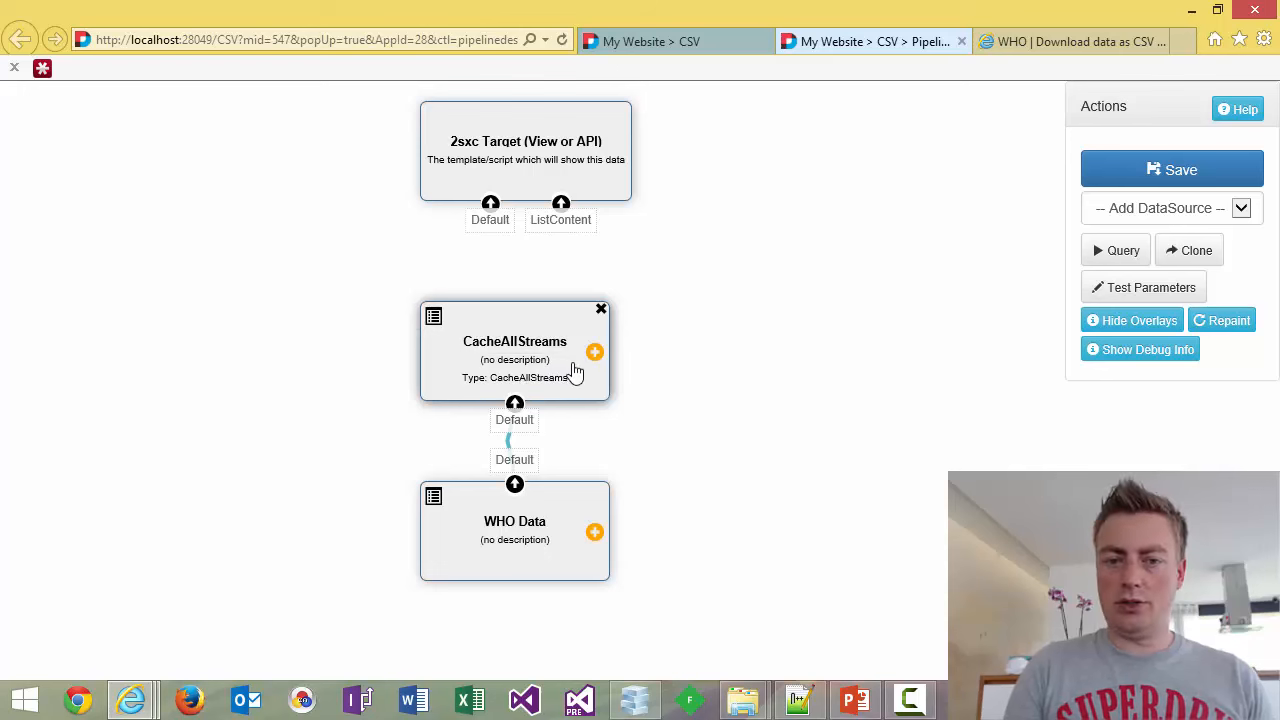
pyautogui.moveTo(595, 355); pyautogui.dragTo(490, 210)
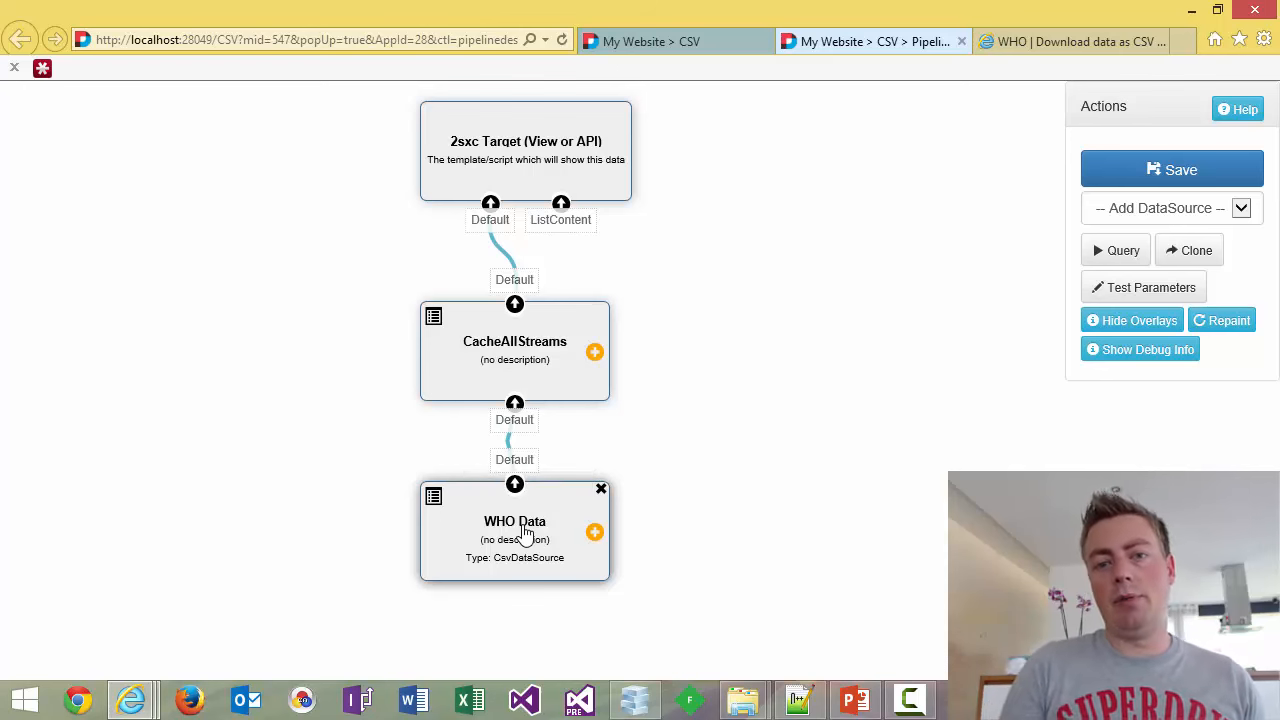
# Set CacheAllStreams' Refresh On Source Refresh to False, keep the 86400-second duration, and save.
pyautogui.click(435, 318)
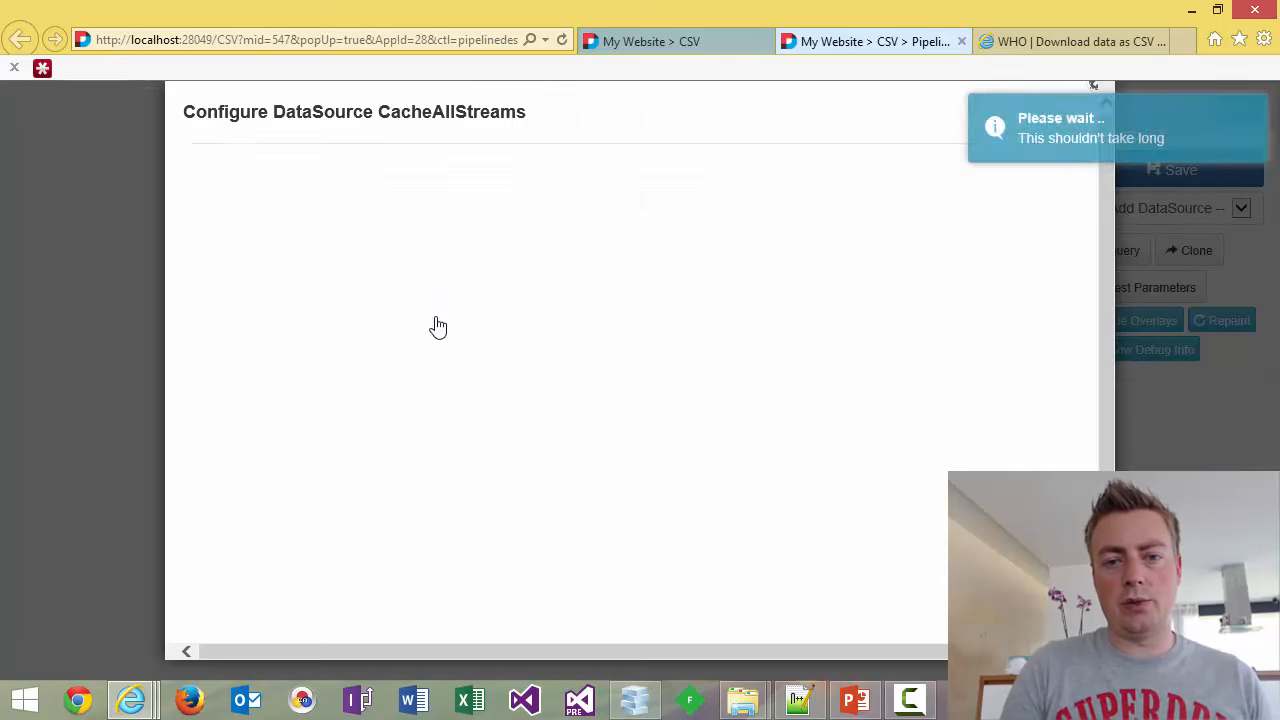
pyautogui.click(540, 272)
pyautogui.doubleClick(544, 274)
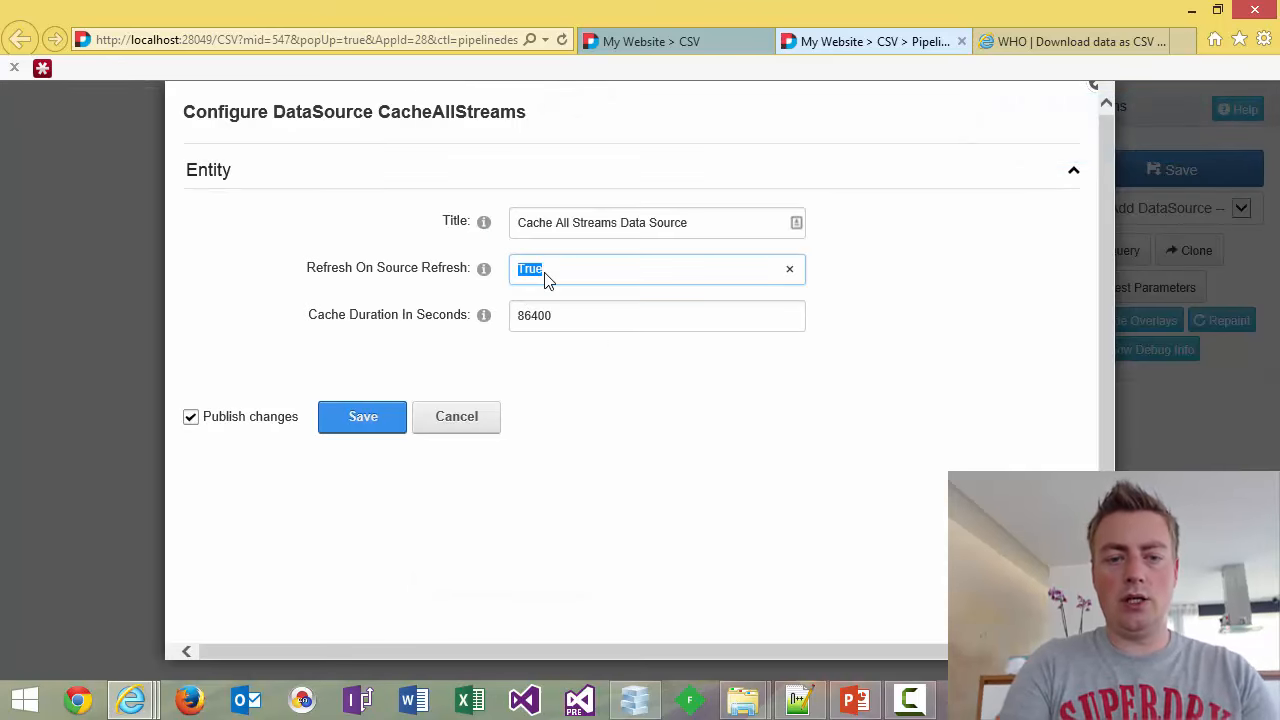
pyautogui.write('False')
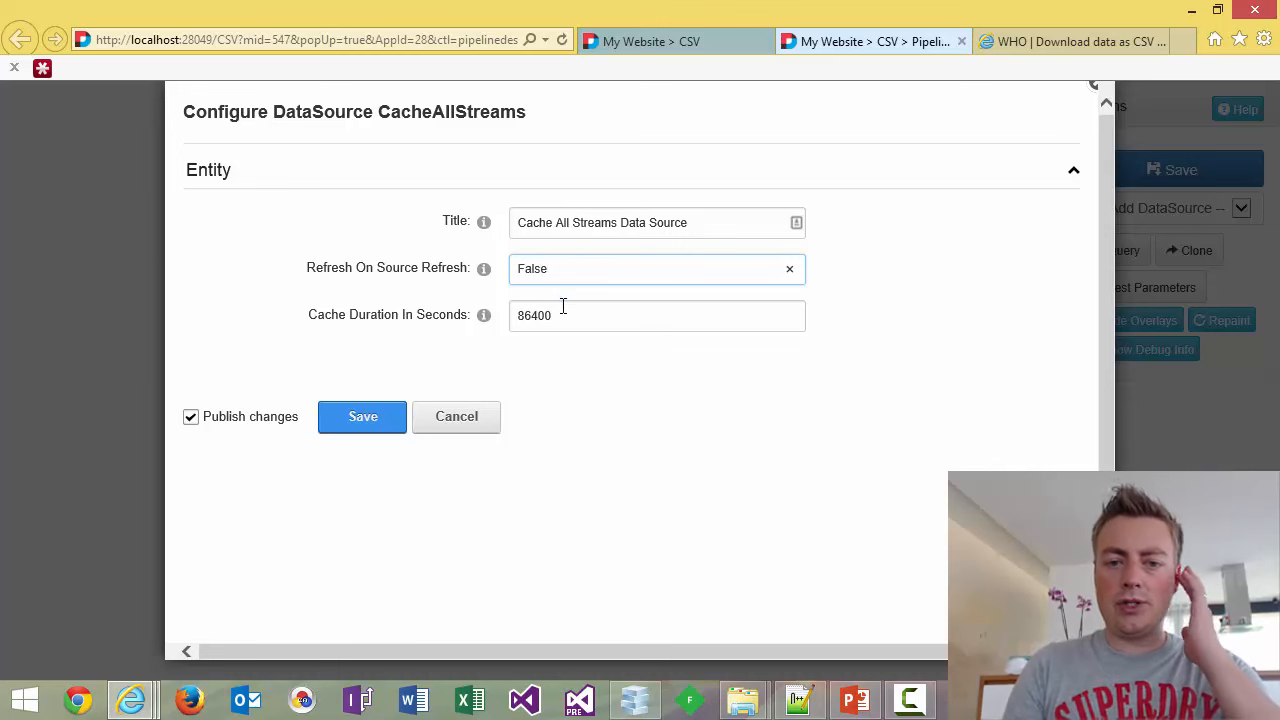
pyautogui.click(563, 310)
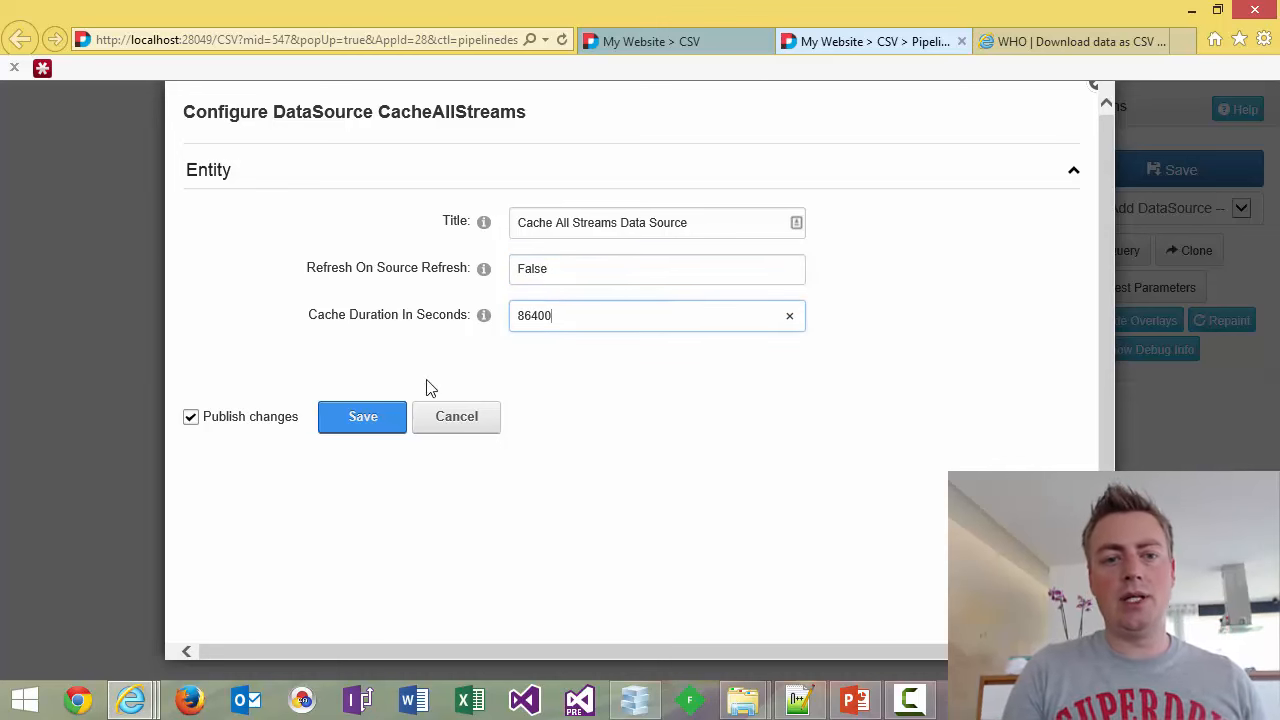
pyautogui.click(366, 428)
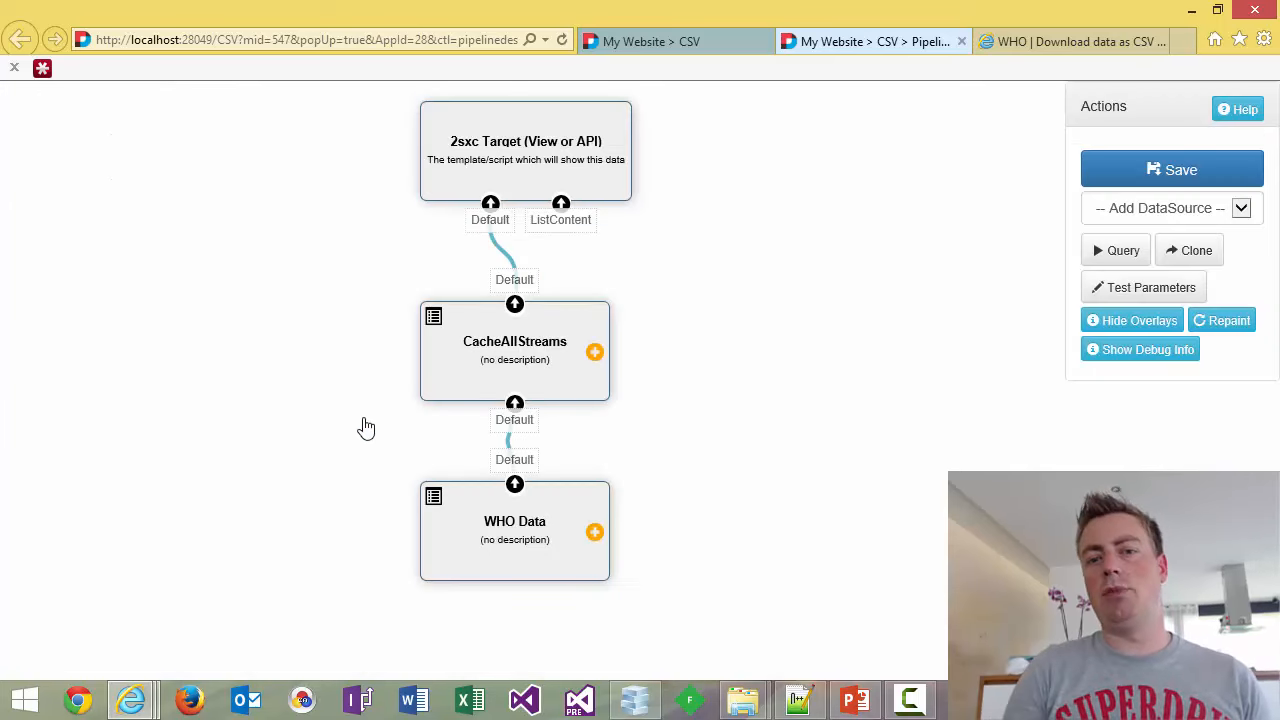
# Run the cached query twice to confirm 5120 items pass through CacheAllStreams to the target.
pyautogui.click(1117, 262)
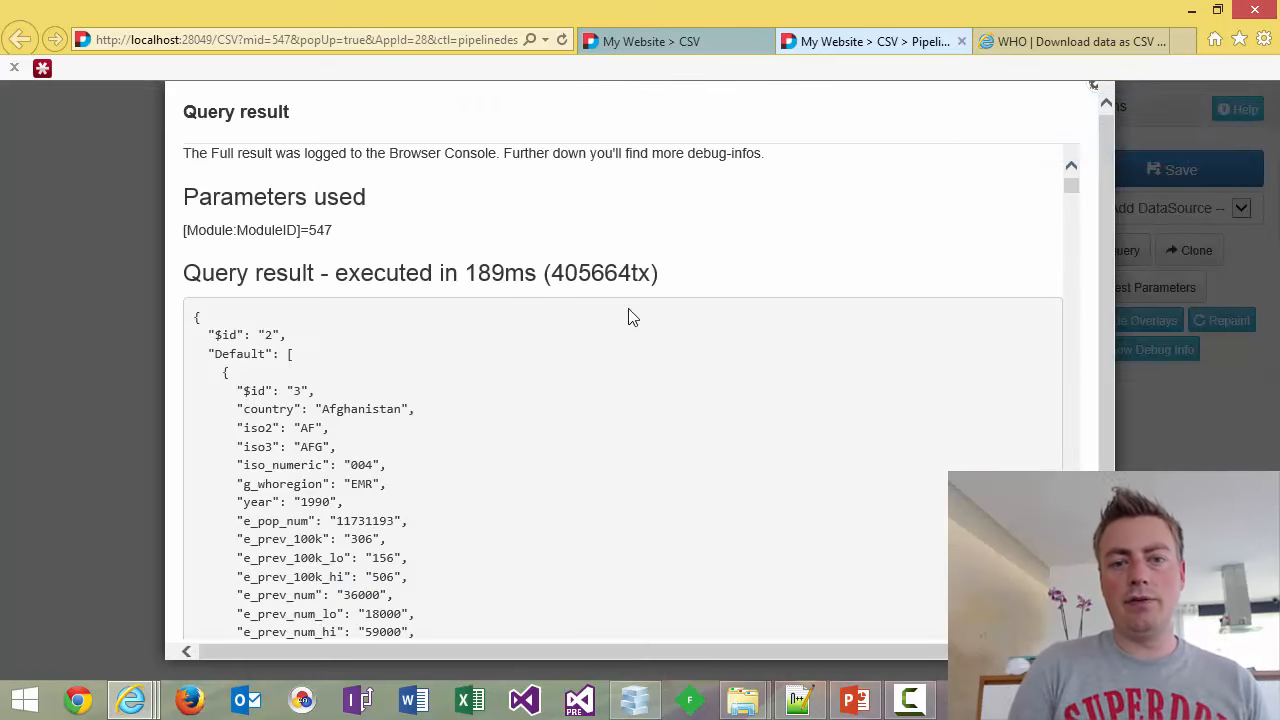
pyautogui.click(1095, 90)
pyautogui.click(1096, 251)
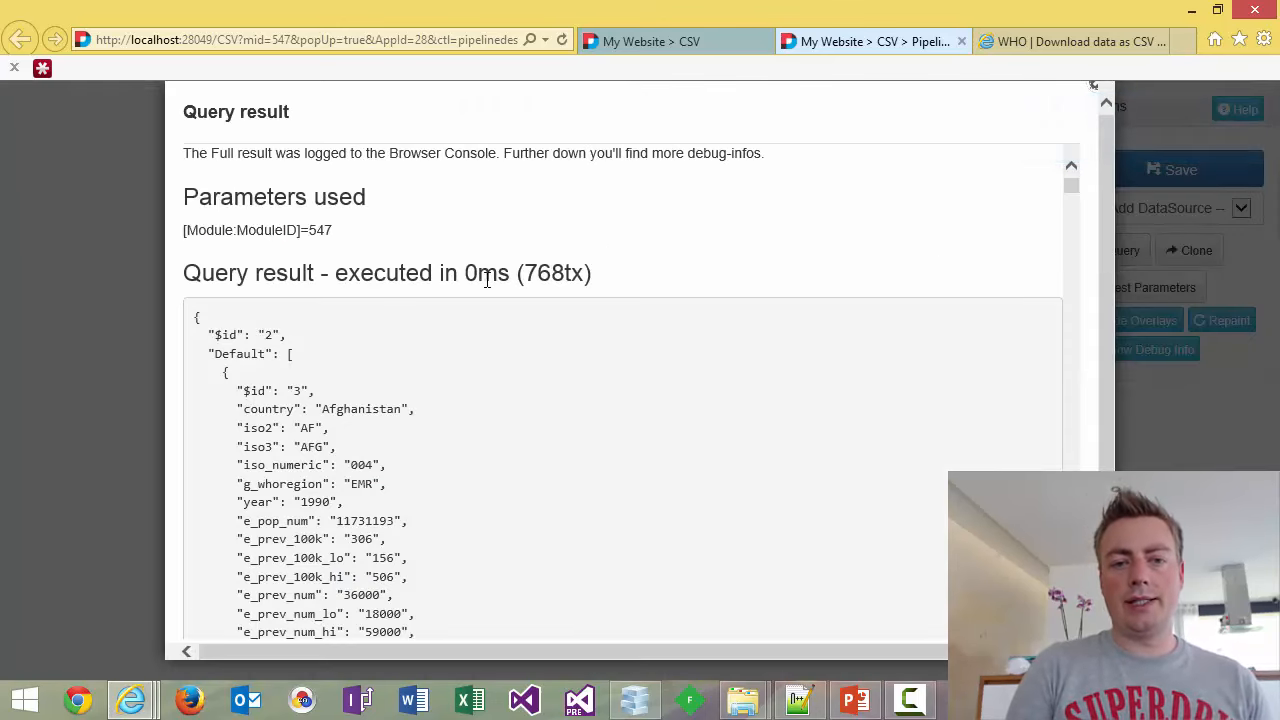
pyautogui.click(1094, 89)
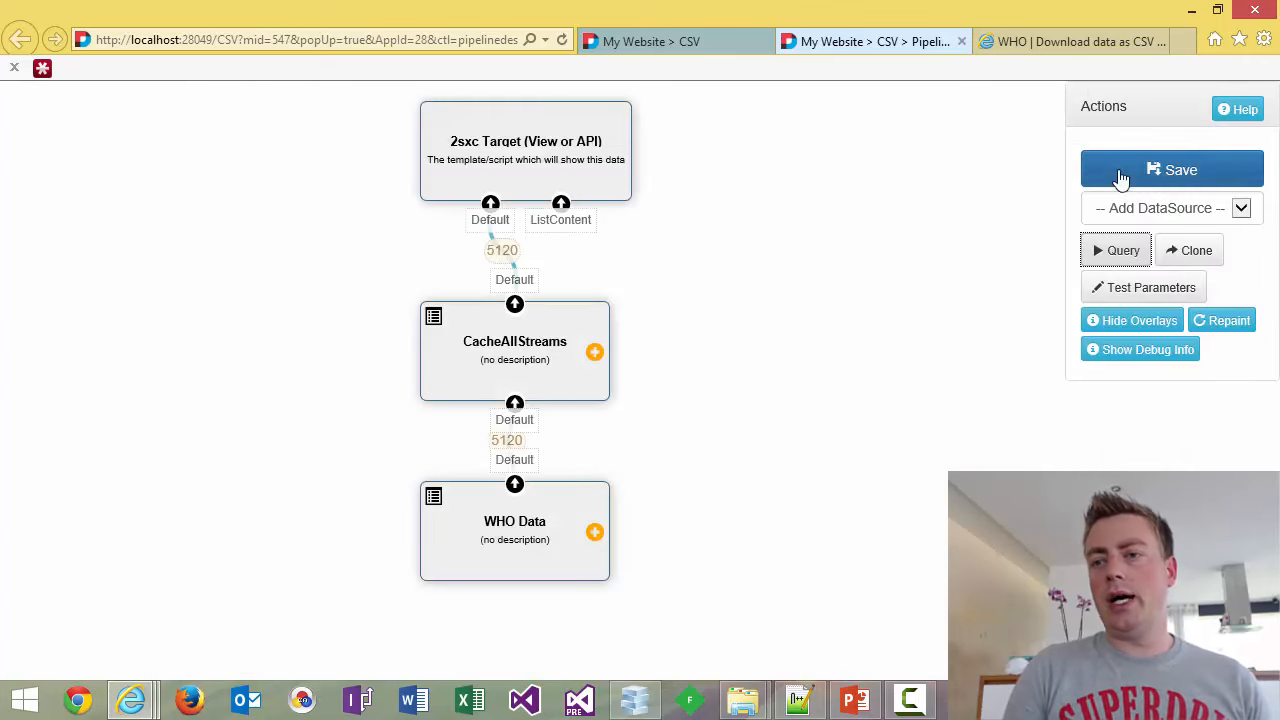
pyautogui.click(1125, 217)
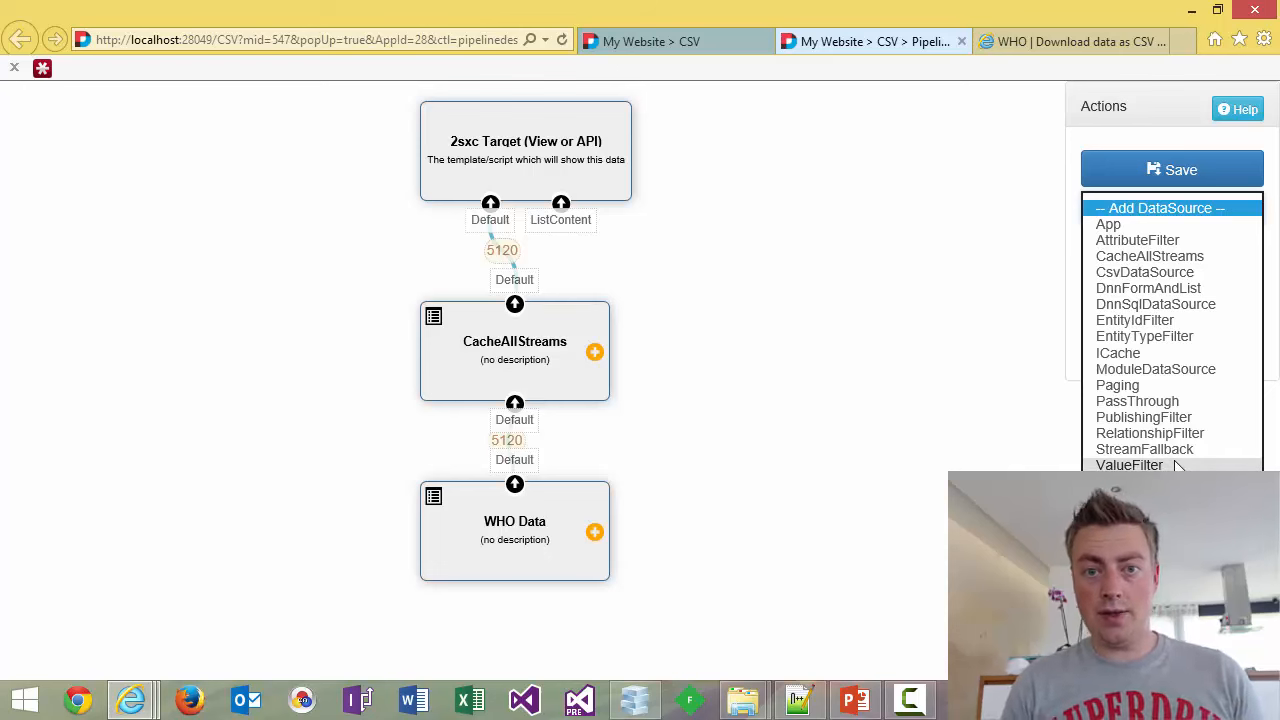
# In Views / Templates, add token template 'WHO CSV - Tokens' with a new file WHO CSV - Tokens.html.
pyautogui.click(689, 40)
pyautogui.click(372, 192)
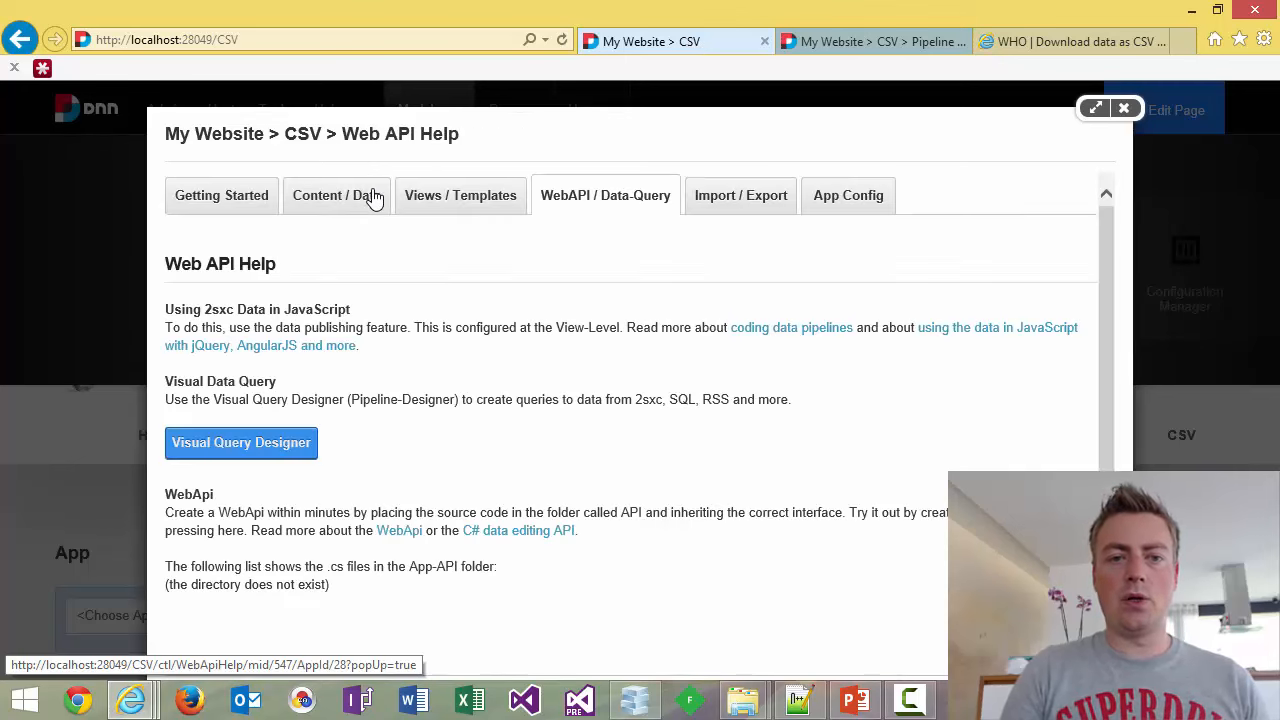
pyautogui.click(480, 207)
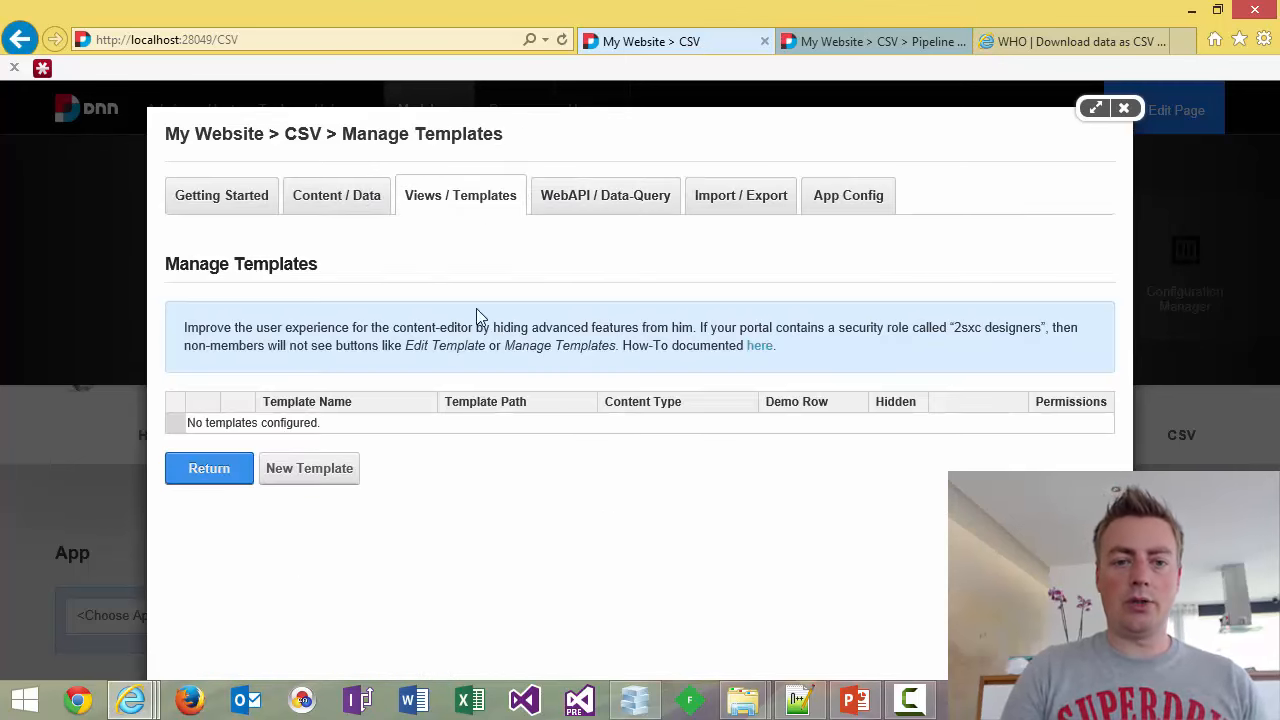
pyautogui.click(322, 470)
pyautogui.click(634, 252)
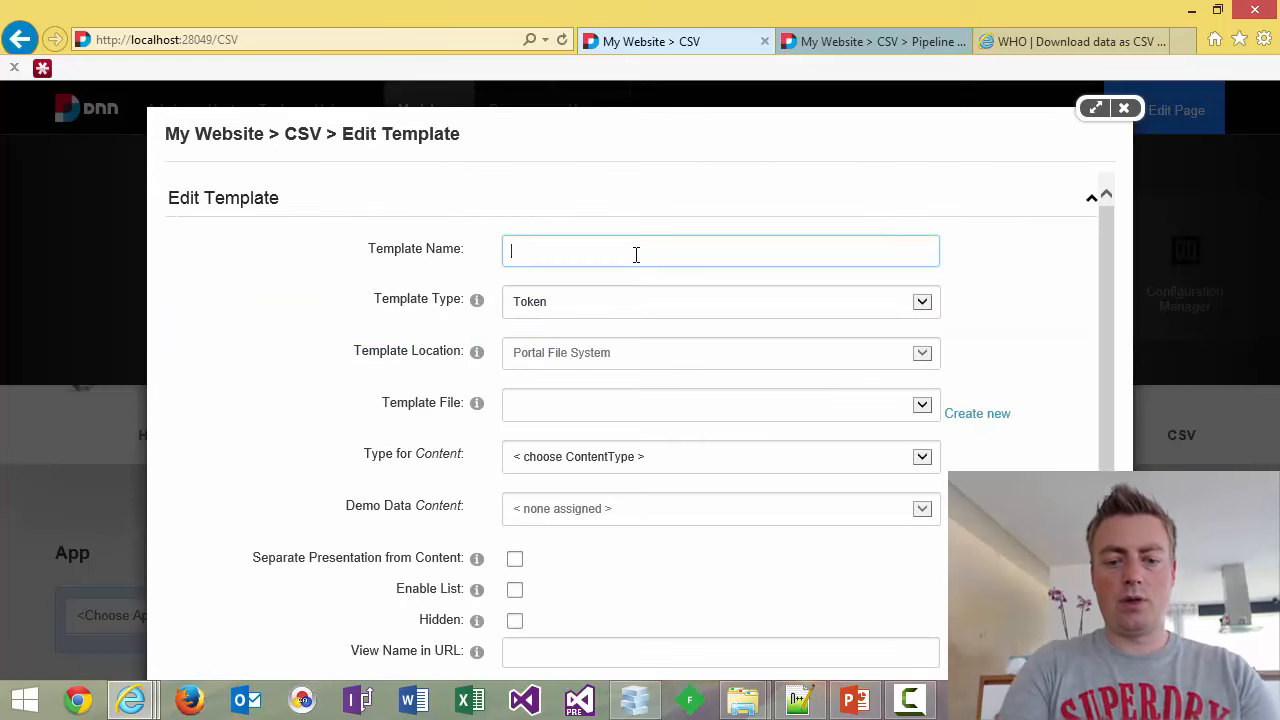
pyautogui.write('WHO CSV - ')
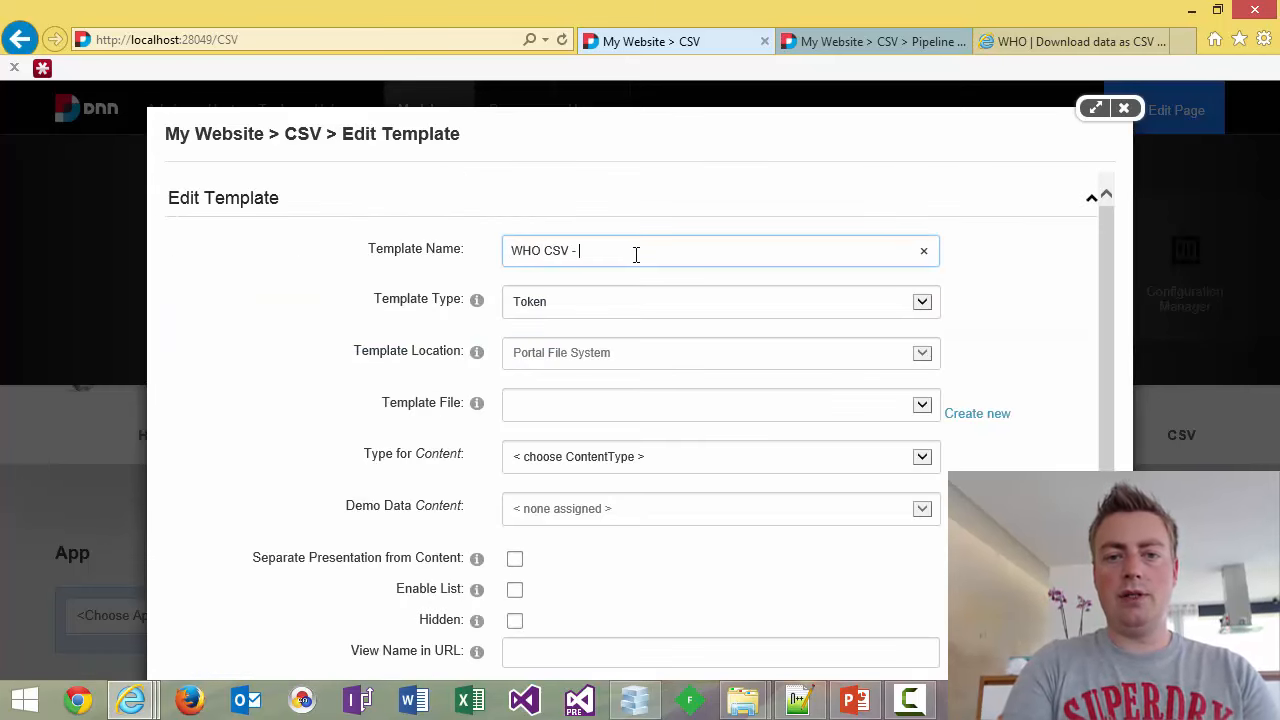
pyautogui.write('Tokens')
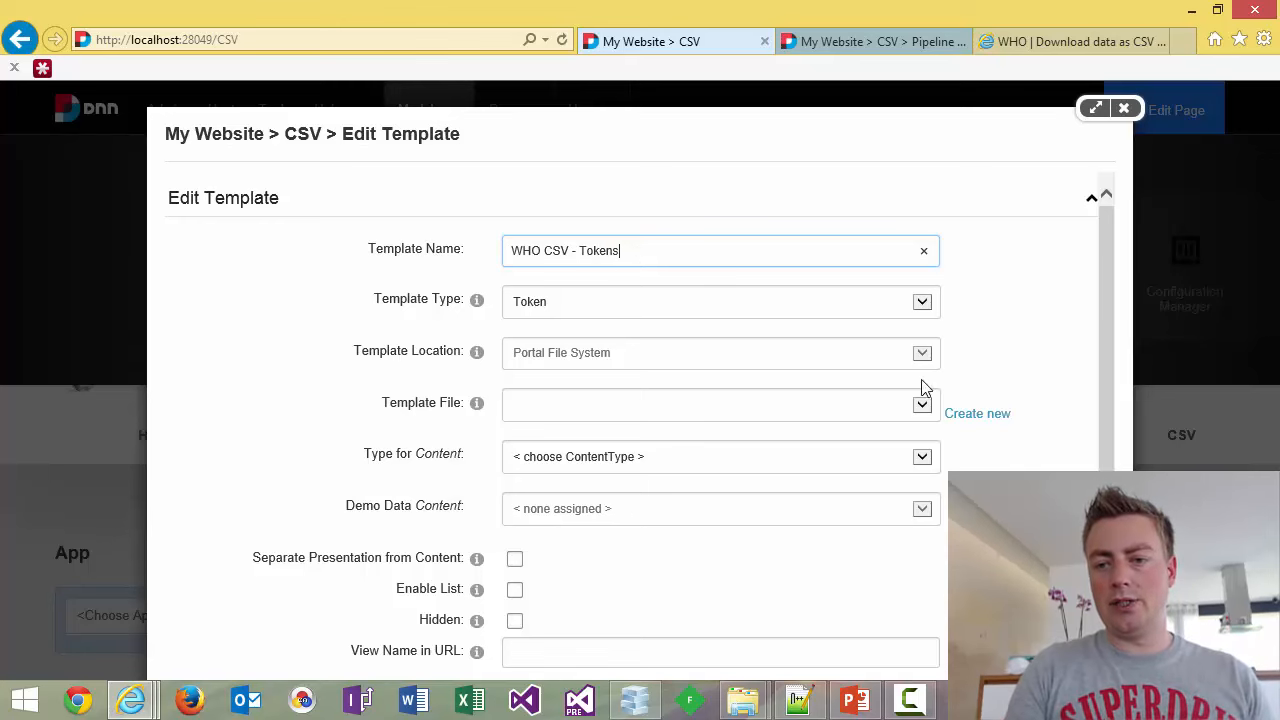
pyautogui.click(968, 414)
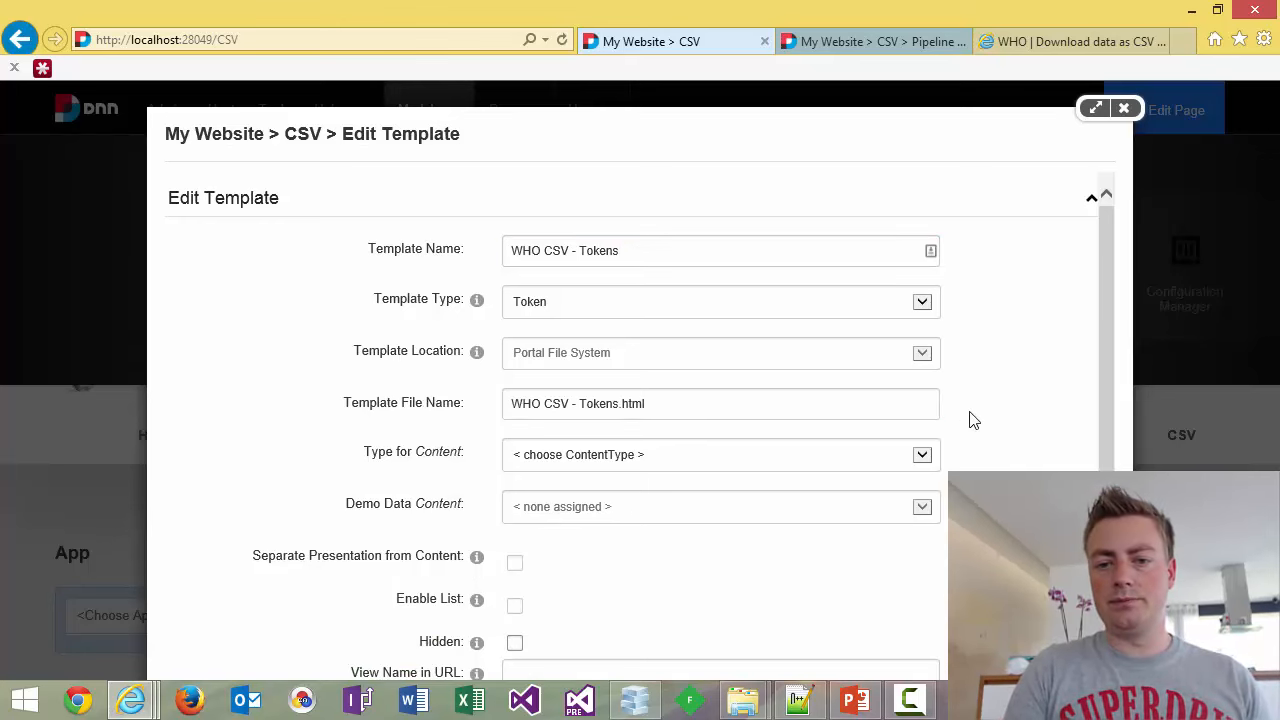
pyautogui.scroll(-1, 970, 418)
pyautogui.scroll(-1, 970, 420)
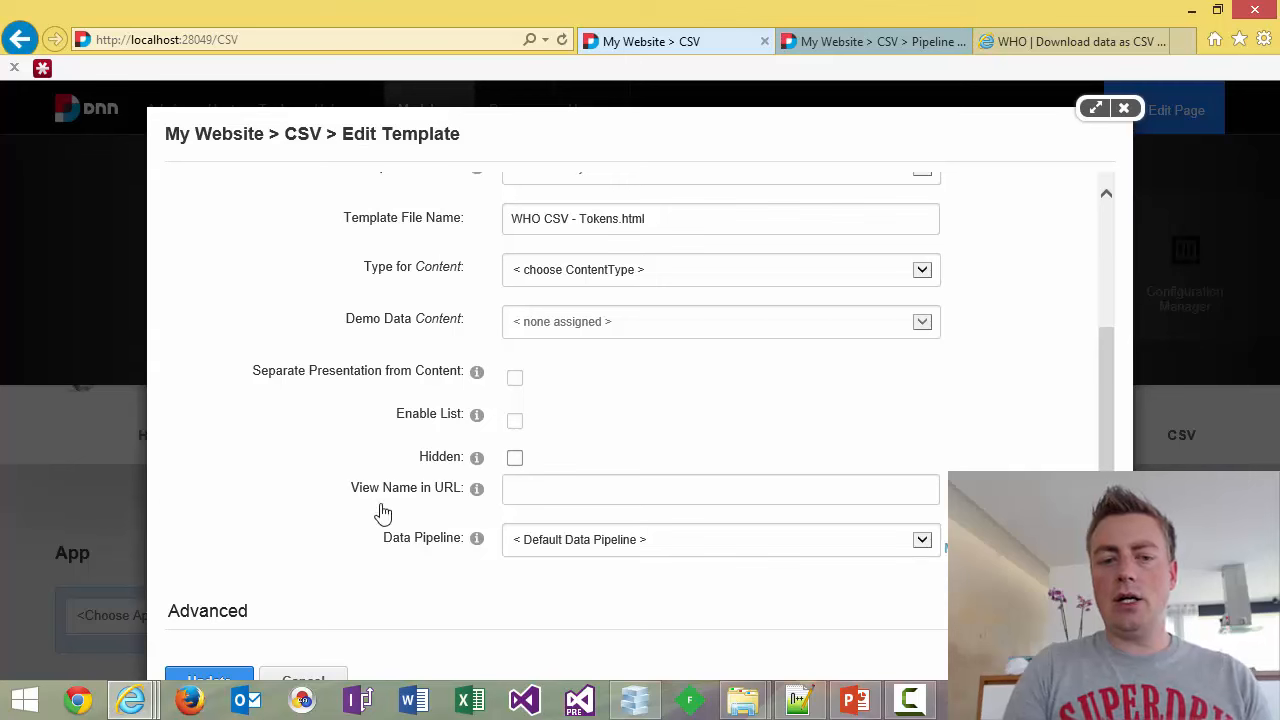
pyautogui.click(237, 680)
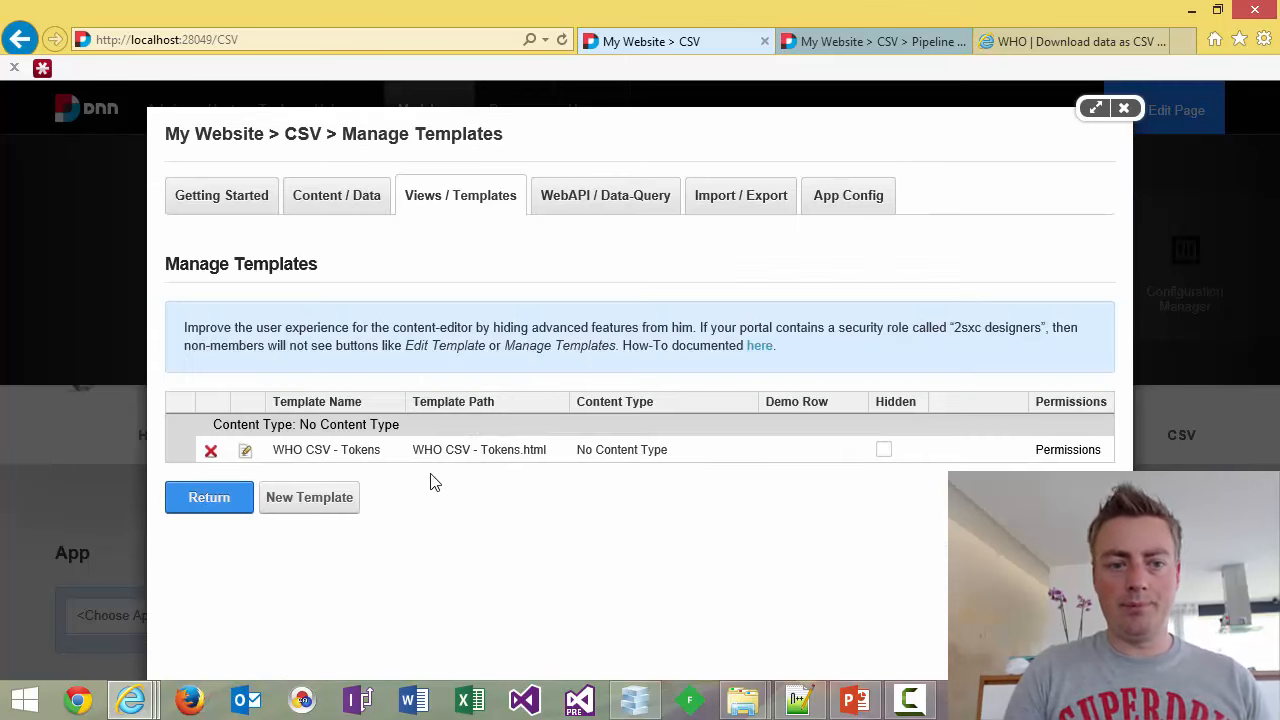
# Set the WHO CSV - Tokens template's data pipeline to 'WHO TB (3970)', save, and close app administration.
pyautogui.click(246, 460)
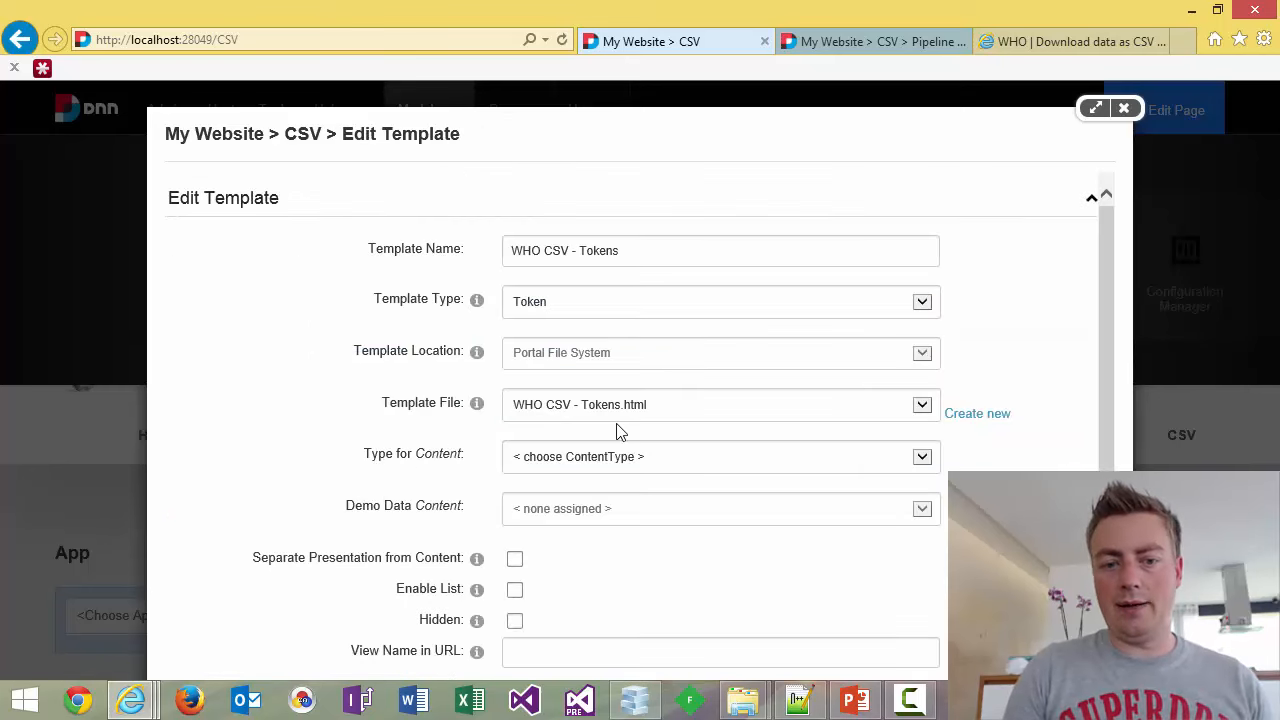
pyautogui.scroll(-3, 620, 429)
pyautogui.click(737, 557)
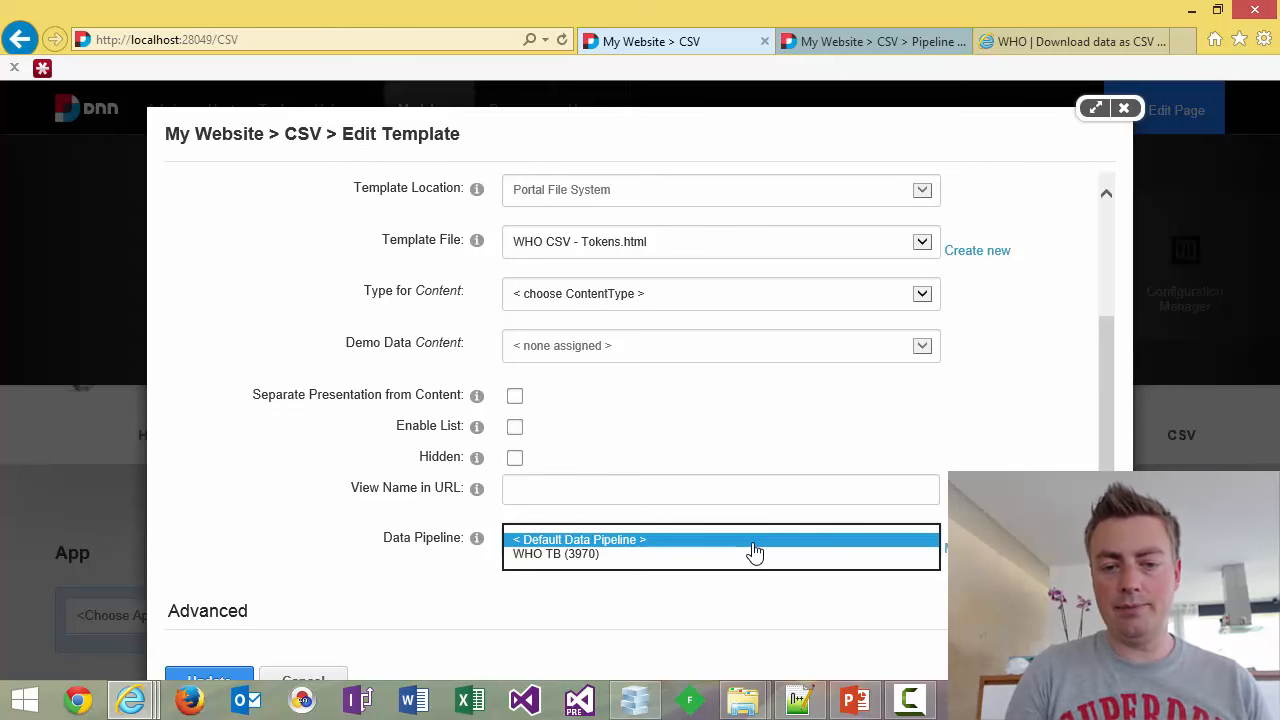
pyautogui.click(642, 556)
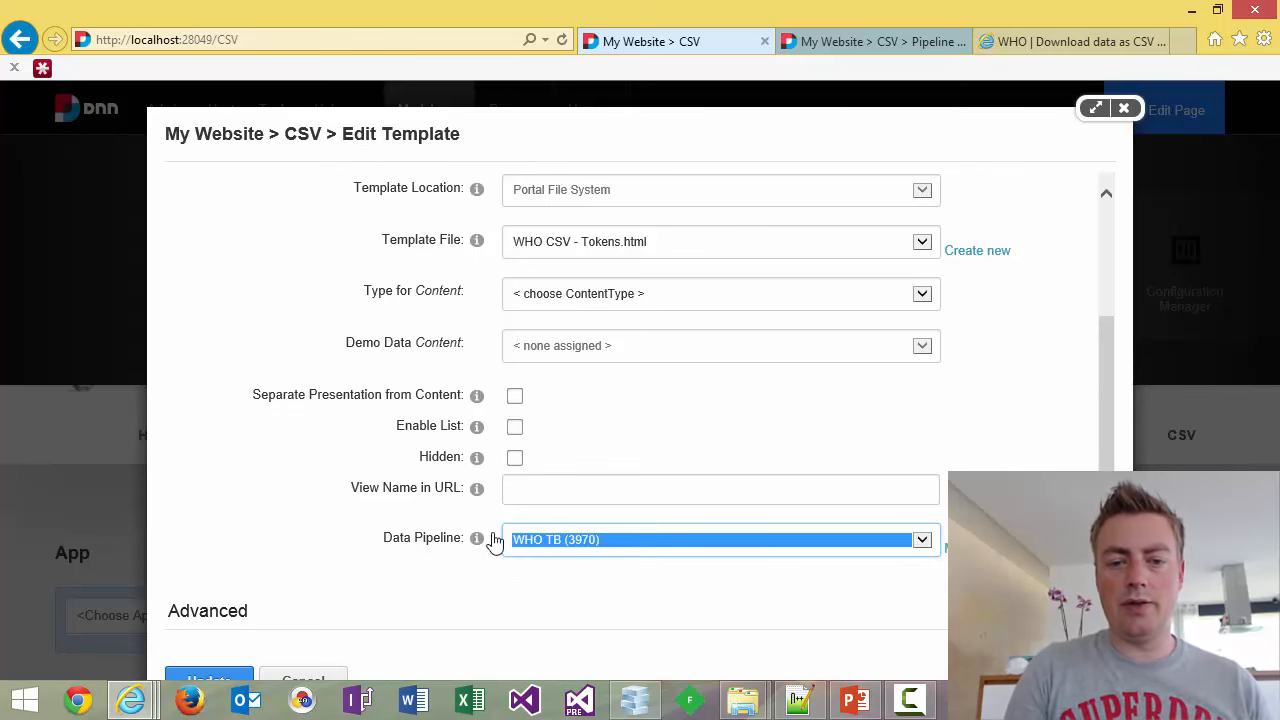
pyautogui.click(226, 680)
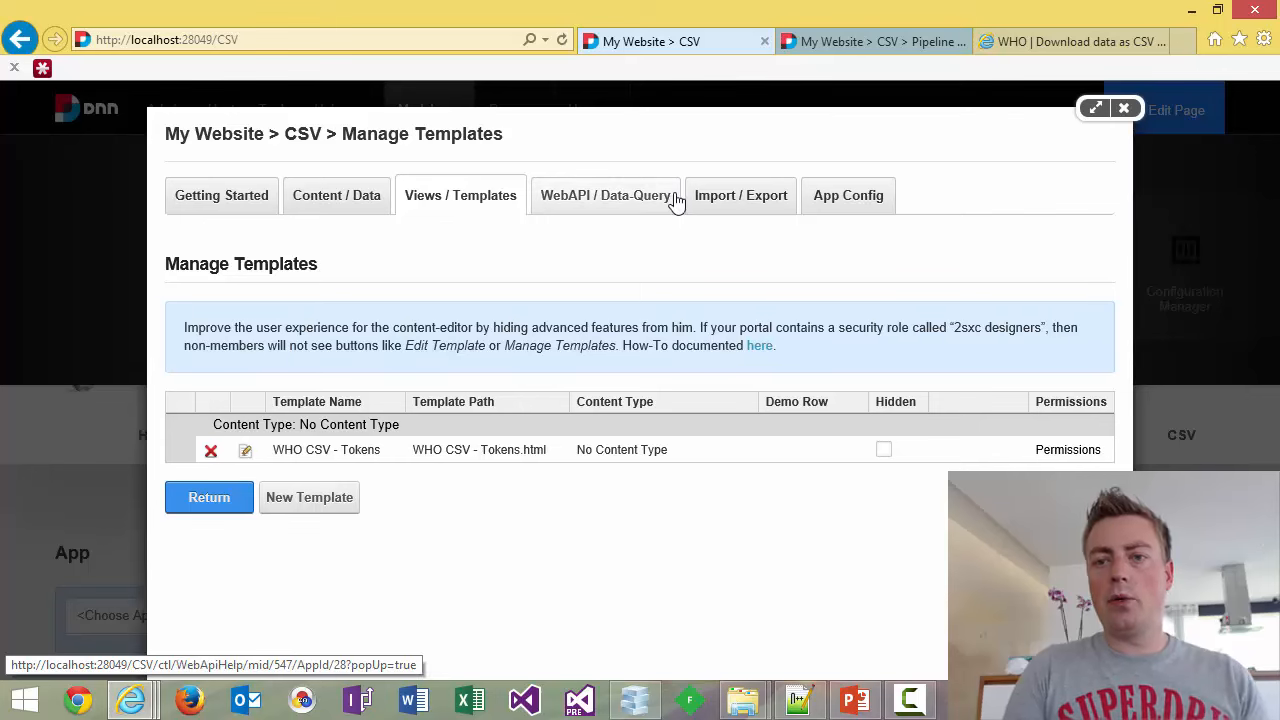
pyautogui.click(1127, 109)
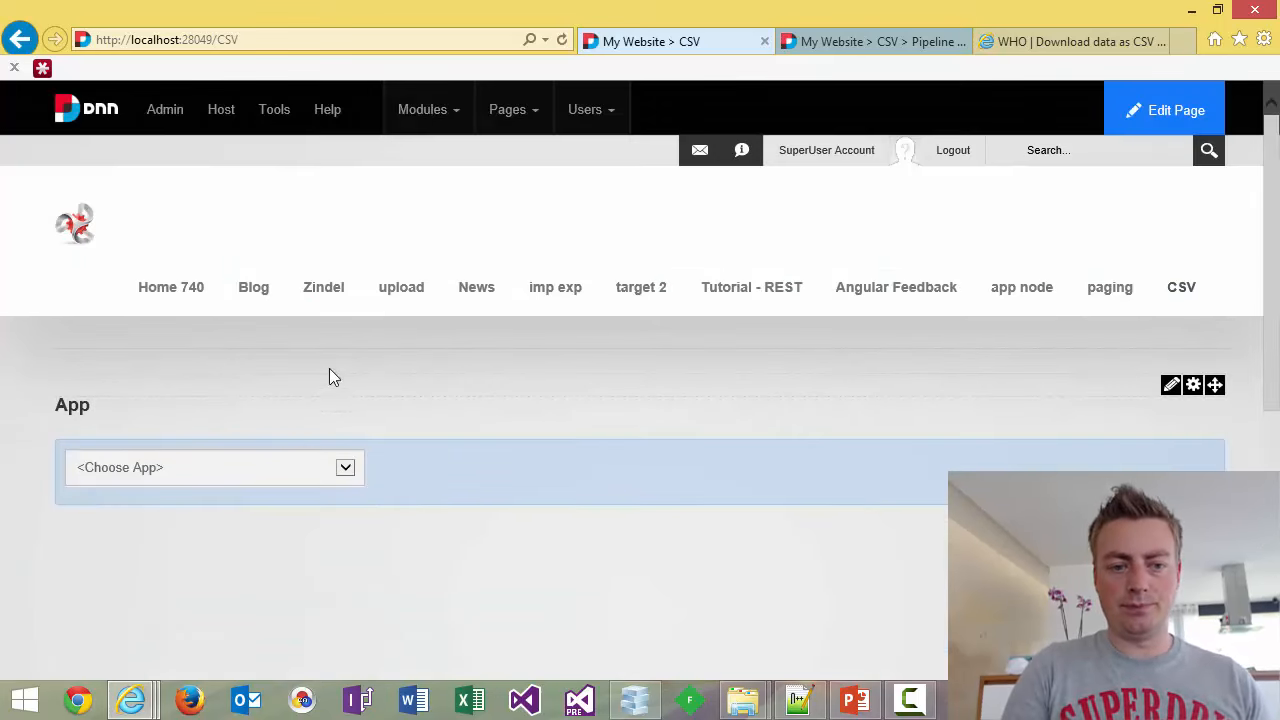
# Choose 'CSV Data Tutorial' as the module's app and hide the app chooser.
pyautogui.click(289, 477)
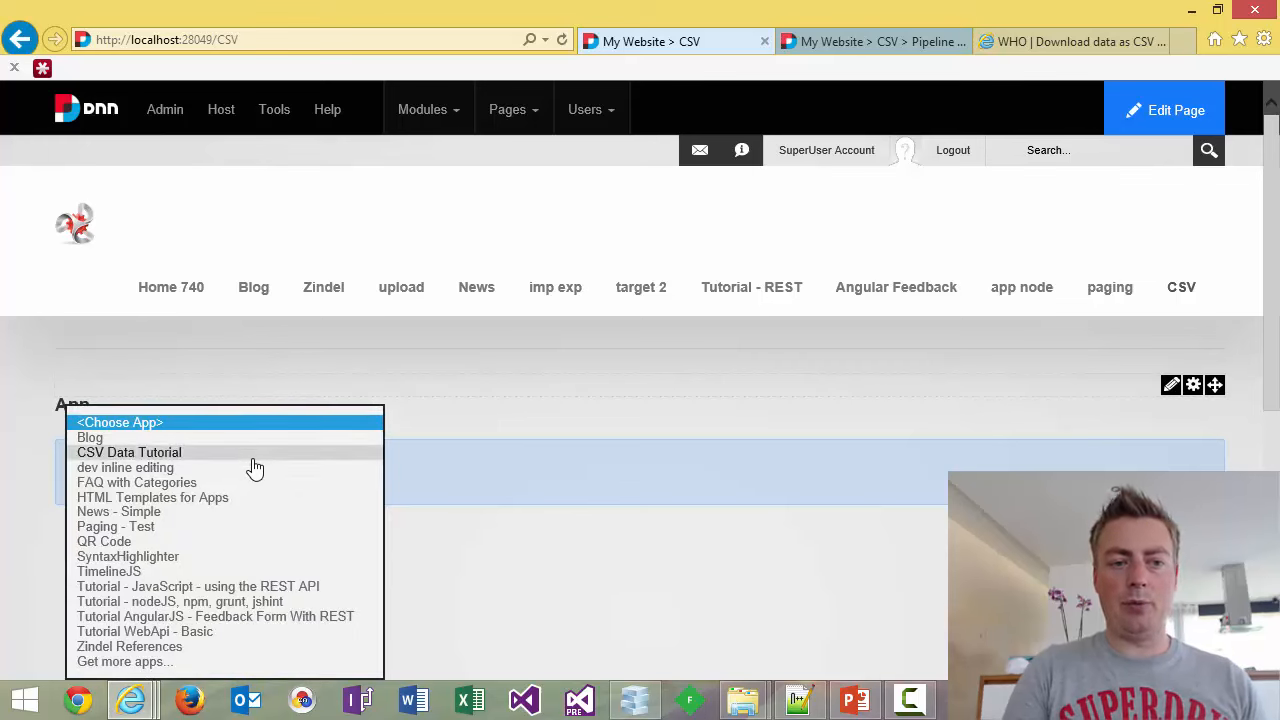
pyautogui.click(252, 455)
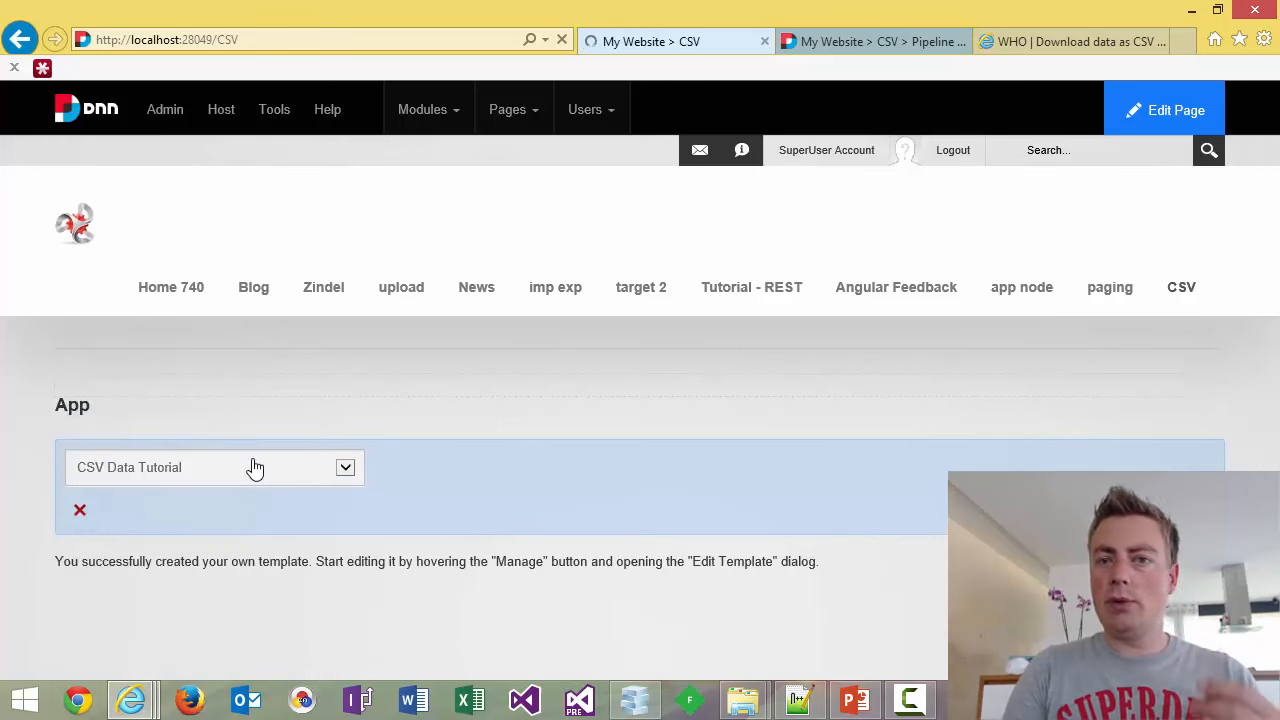
pyautogui.click(80, 511)
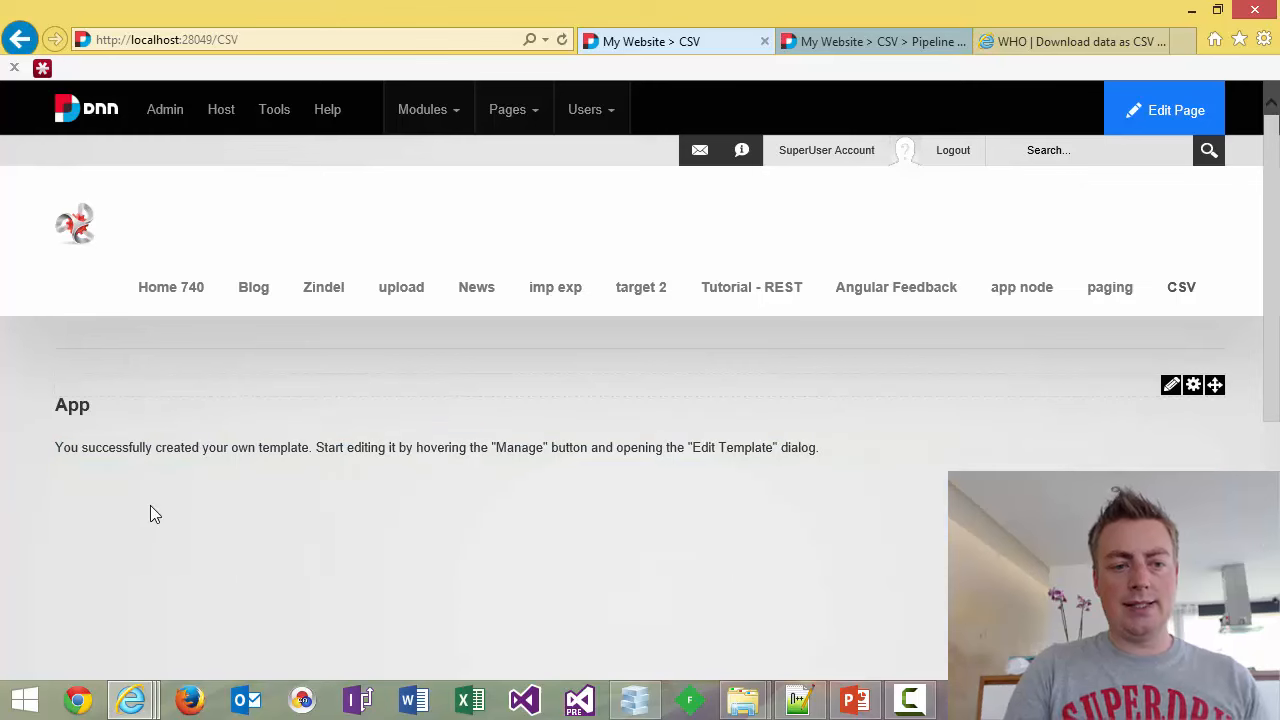
# Replace the template's placeholder code with a '<h2>WHO data </h2>' heading.
pyautogui.moveTo(1172, 388)
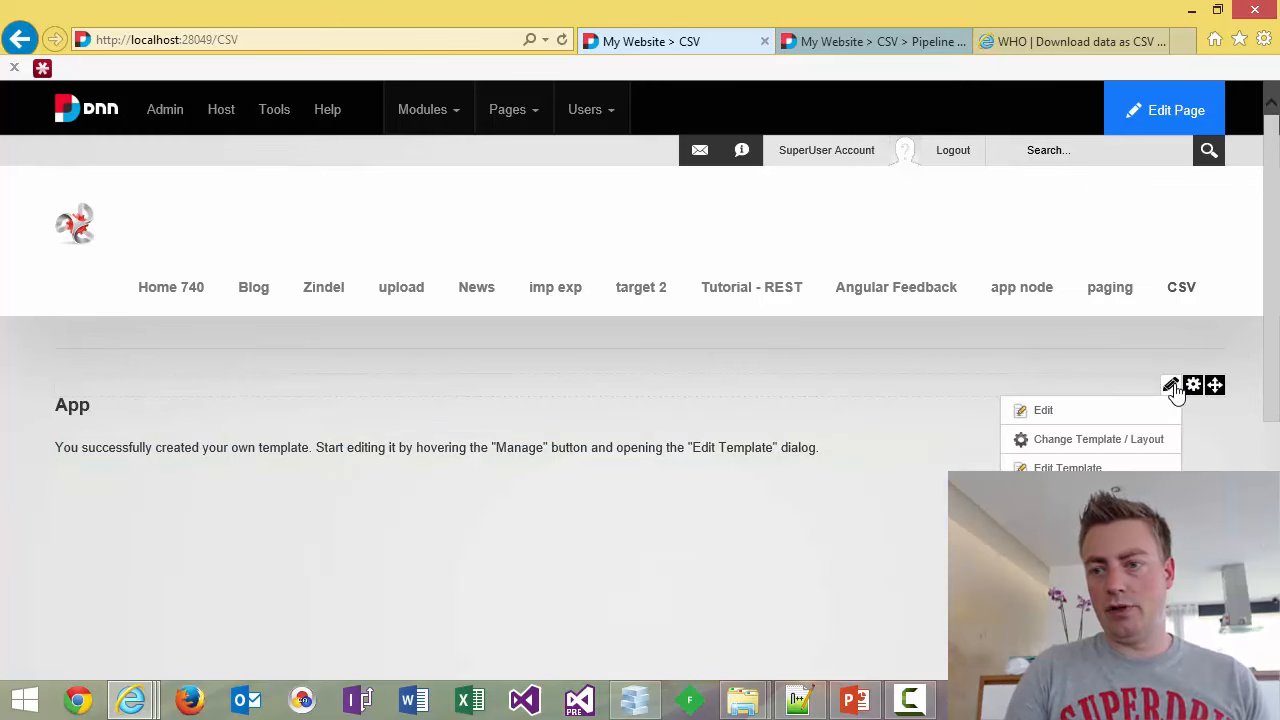
pyautogui.click(1062, 468)
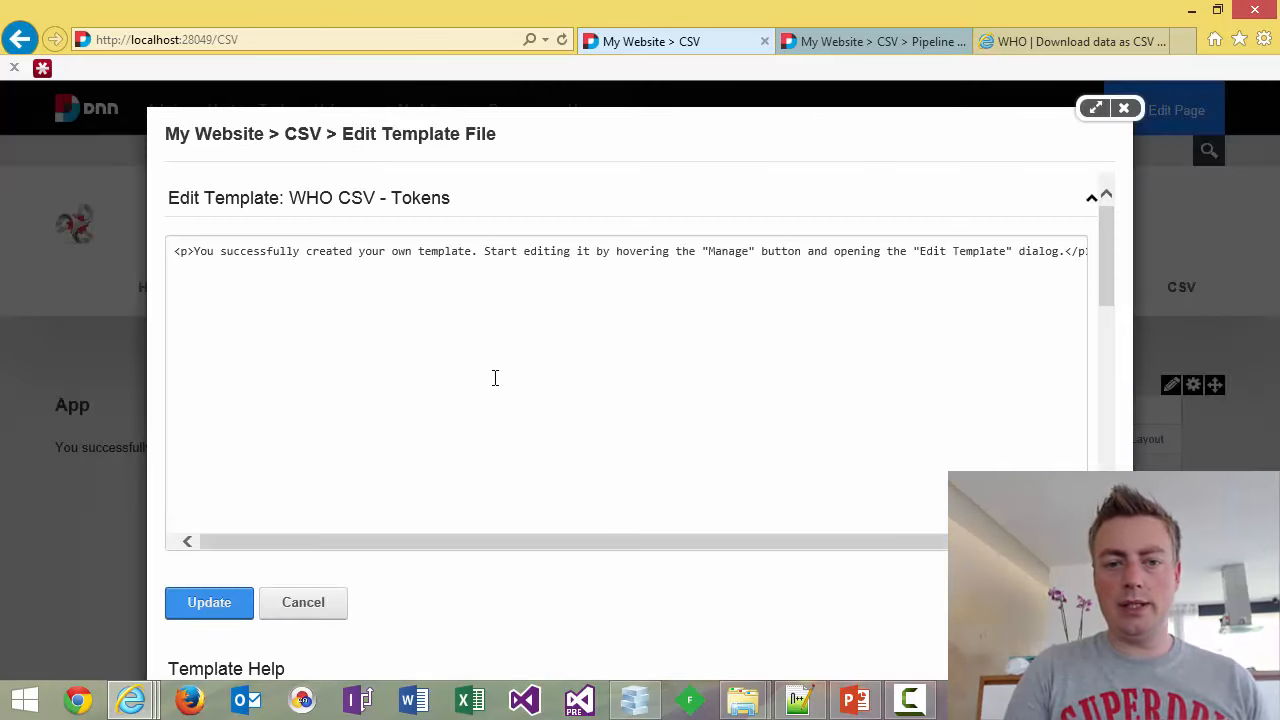
pyautogui.hotkey('ctrl', 'a')
pyautogui.write('<h')
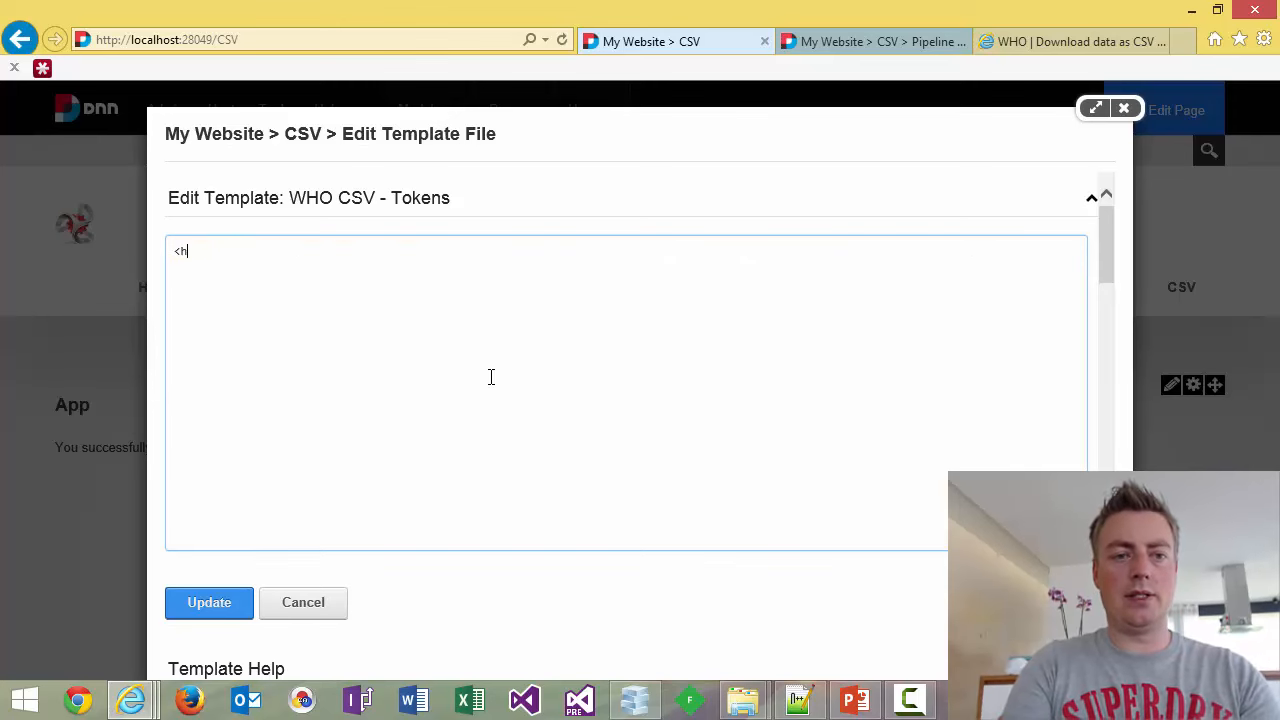
pyautogui.write('2>WH')
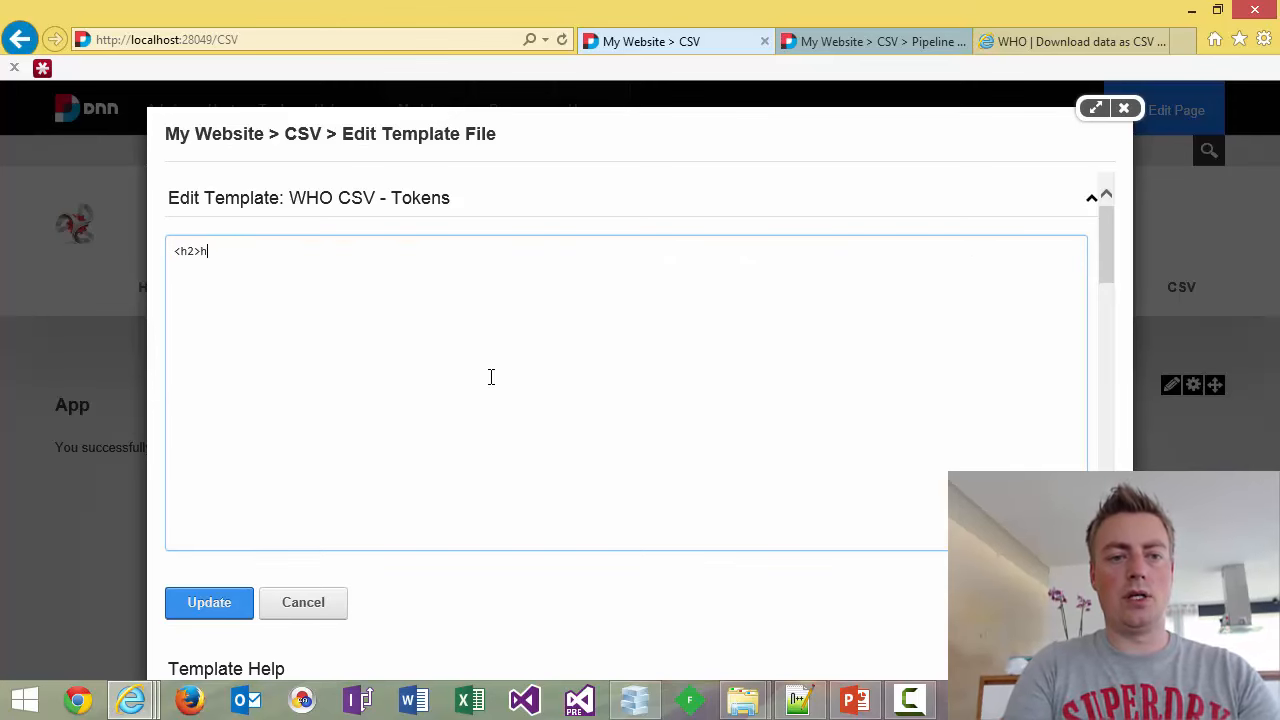
pyautogui.press('BackSpace')
pyautogui.press('BackSpace')
pyautogui.write('WHO data')
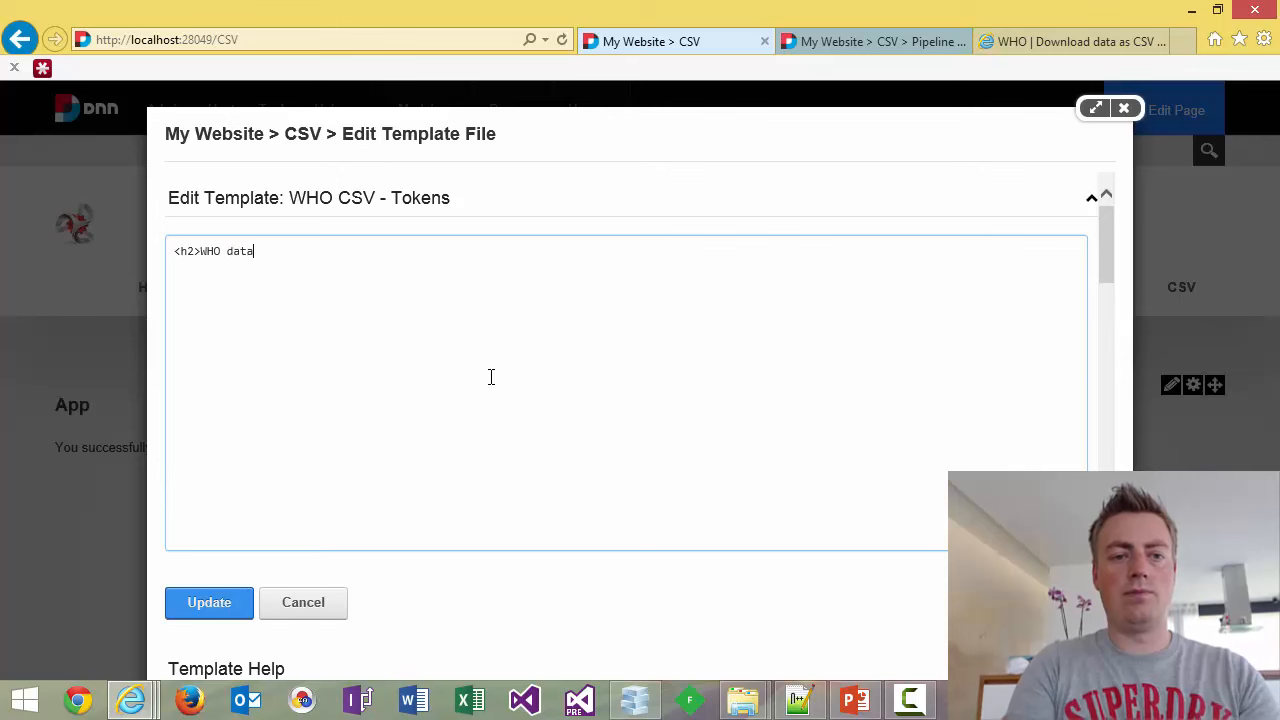
pyautogui.write(' </h2>')
# Add a <ul> list below the heading containing '<li>[Country] - [Year]</li>'.
pyautogui.press('Return')
pyautogui.press('Return')
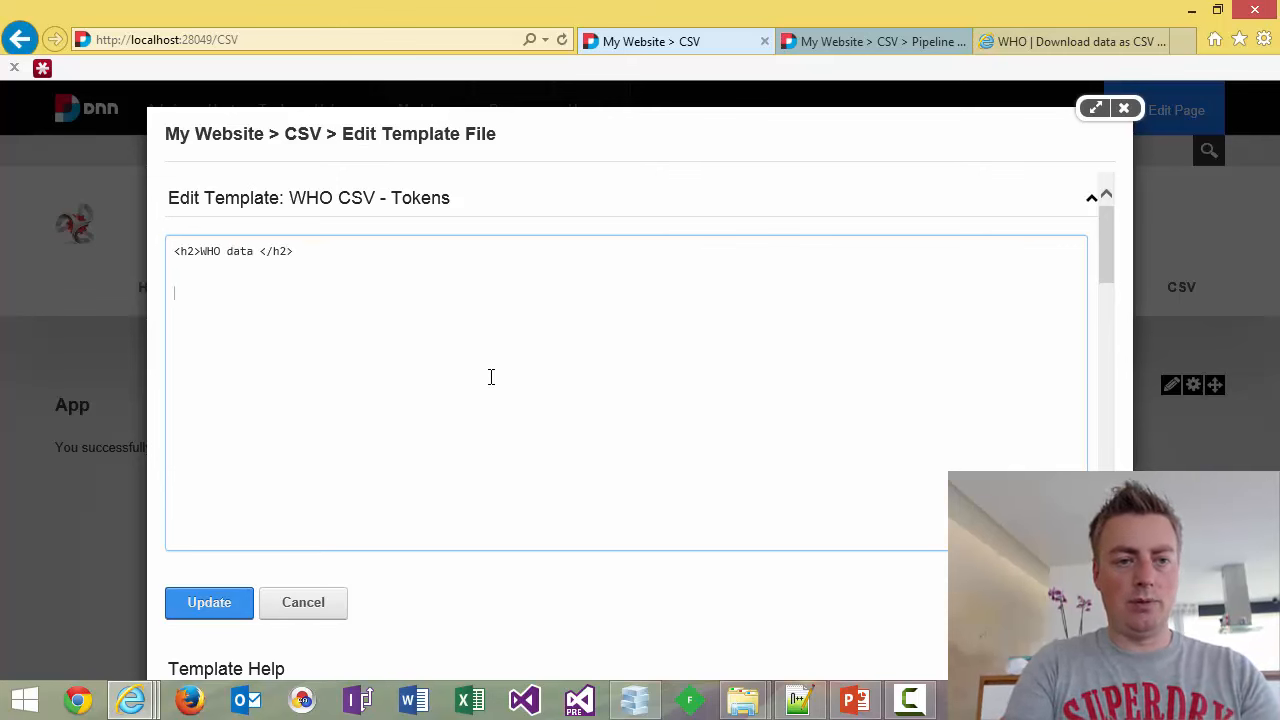
pyautogui.write('<ul')
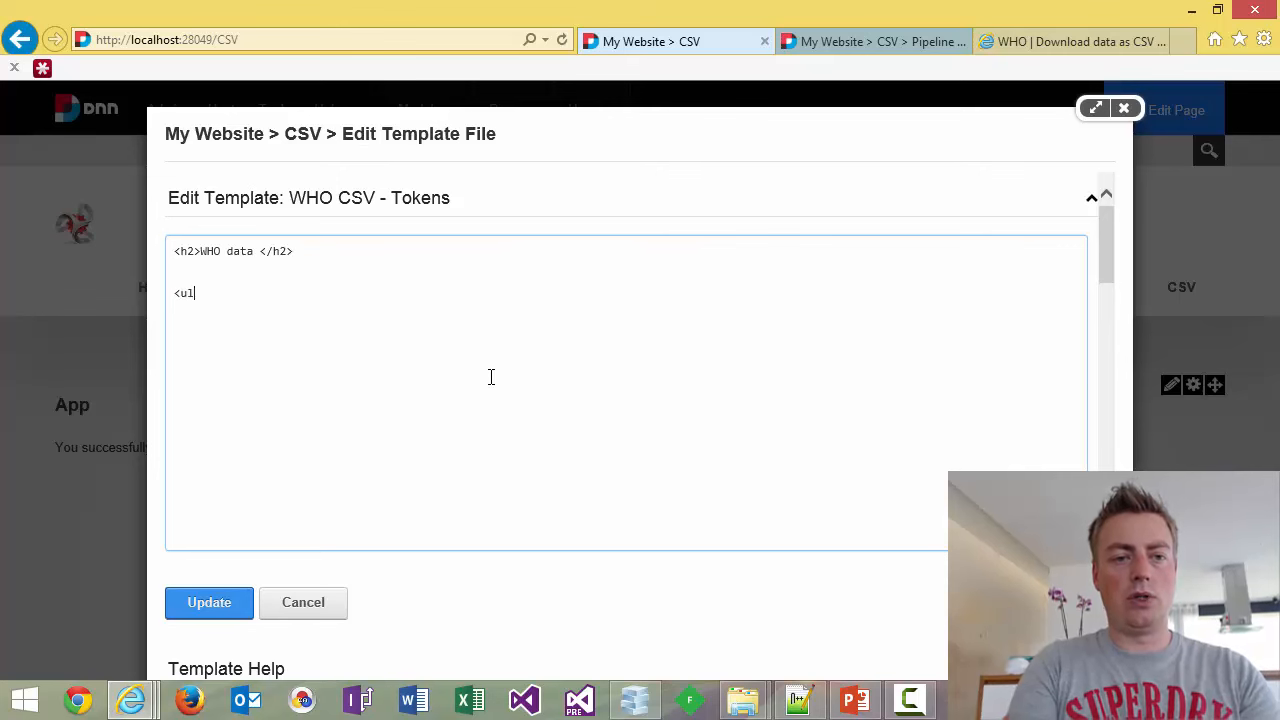
pyautogui.write('>')
pyautogui.press('Return')
pyautogui.write('</ul>')
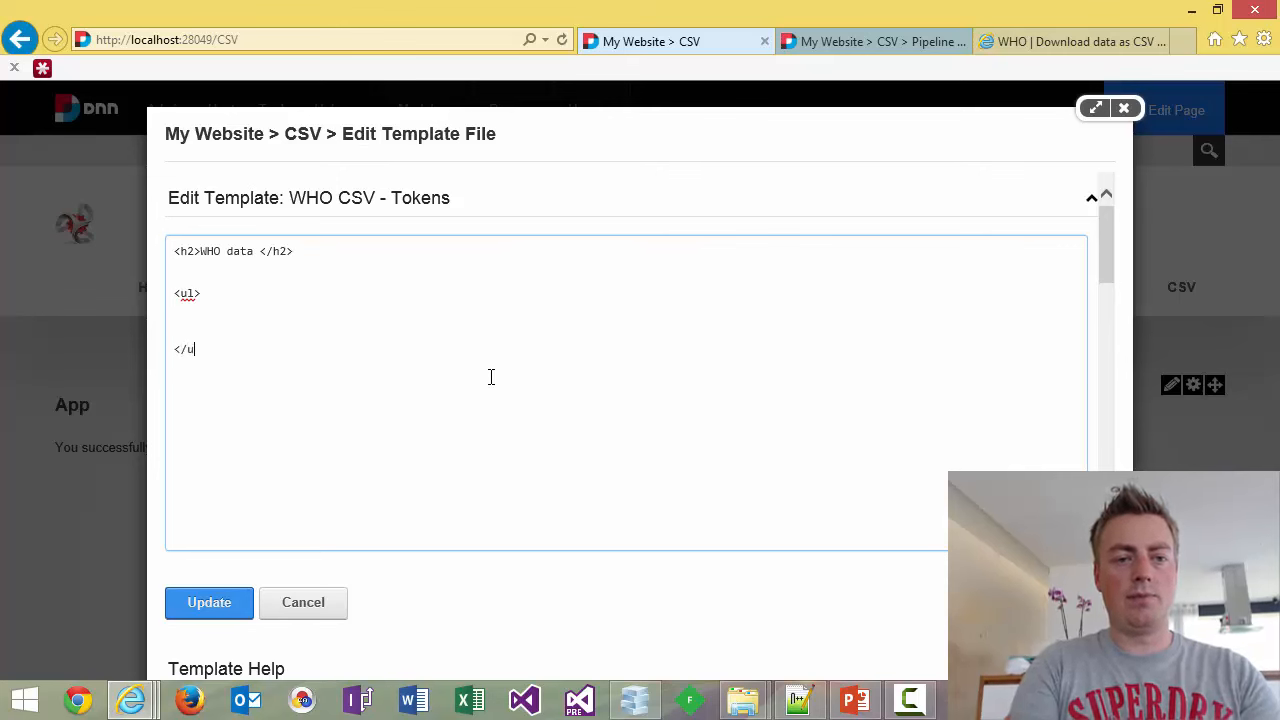
pyautogui.press('Up')
pyautogui.press('Up')
pyautogui.press('Up')
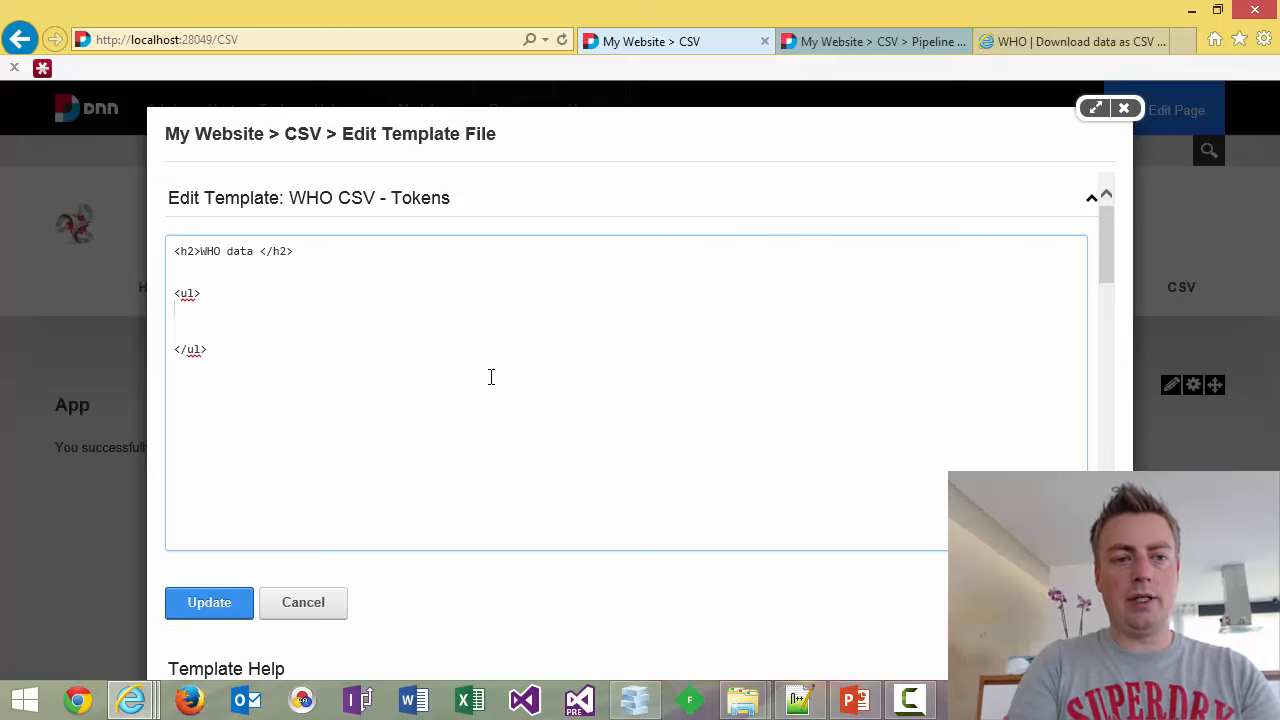
pyautogui.press('Return')
pyautogui.write('<li')
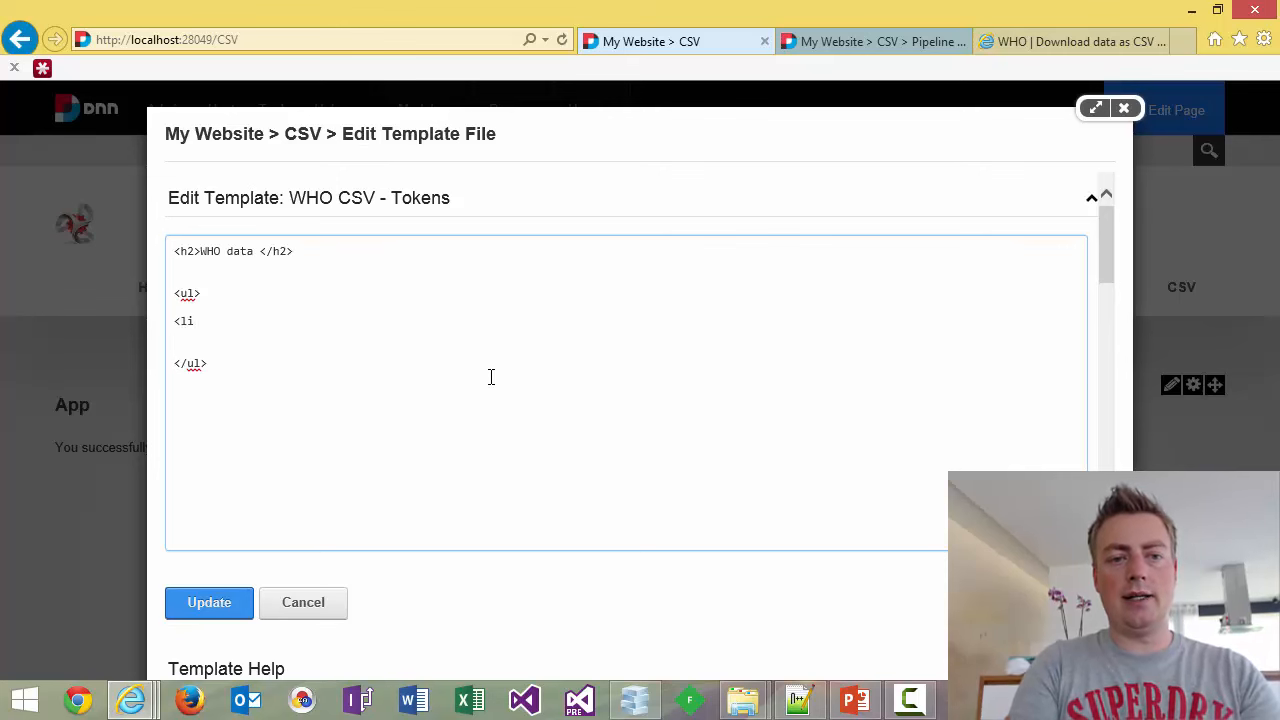
pyautogui.write('>[')
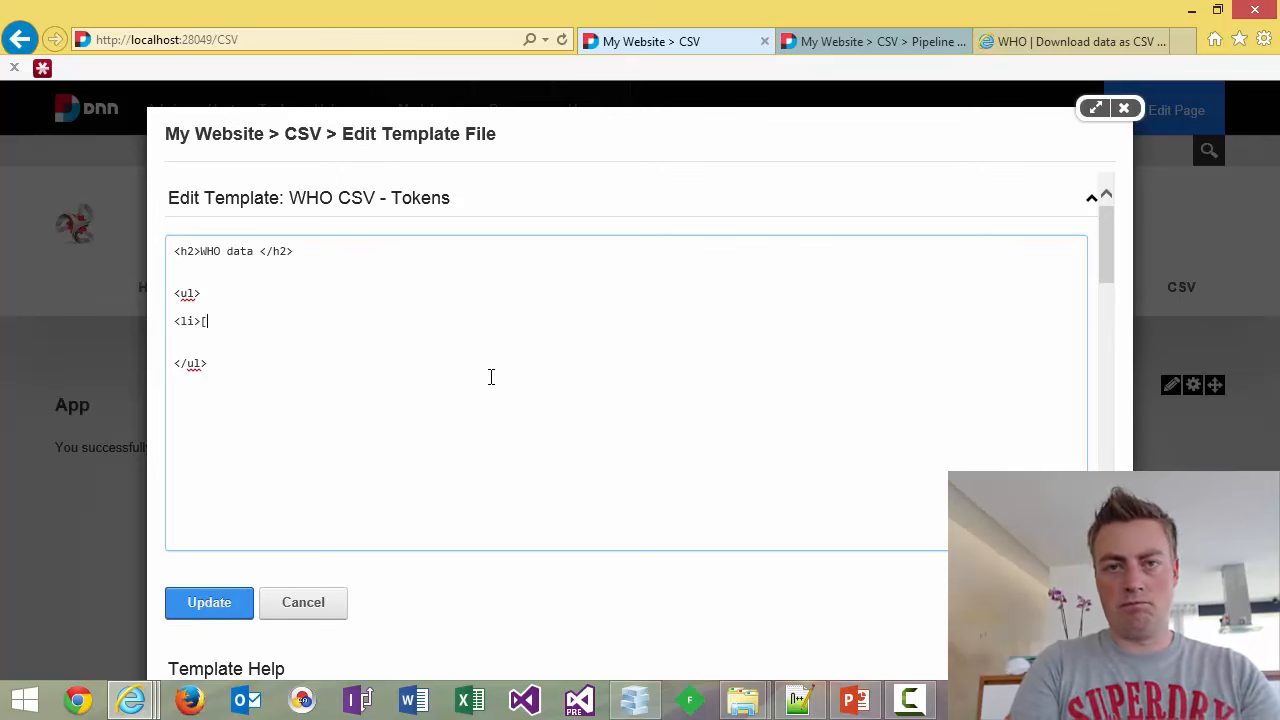
pyautogui.write('Country')
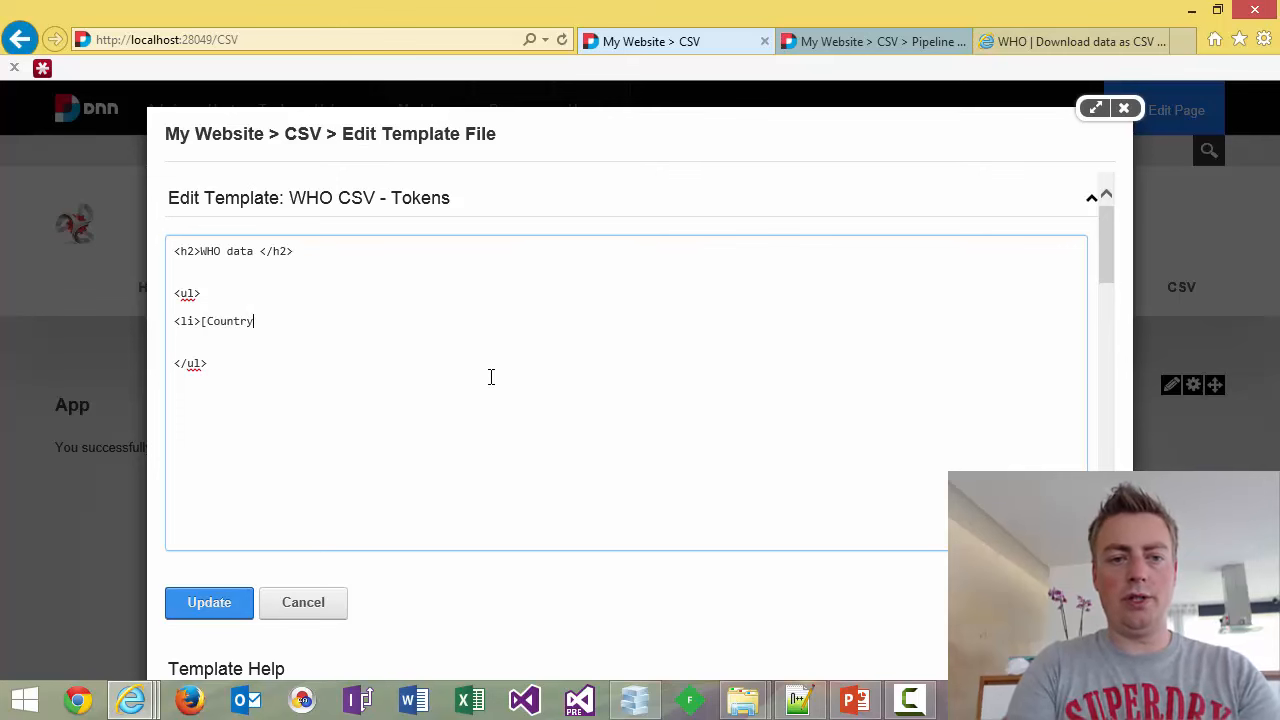
pyautogui.write('] - [Year')
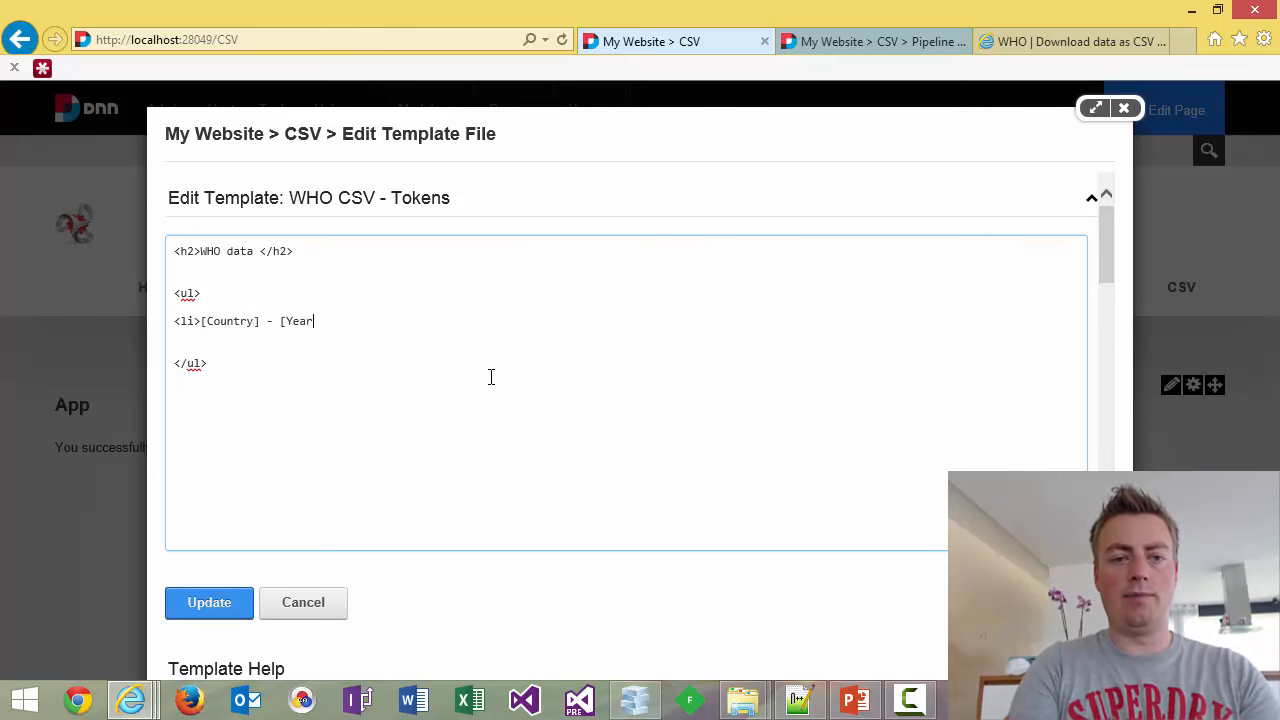
pyautogui.write(']</li>')
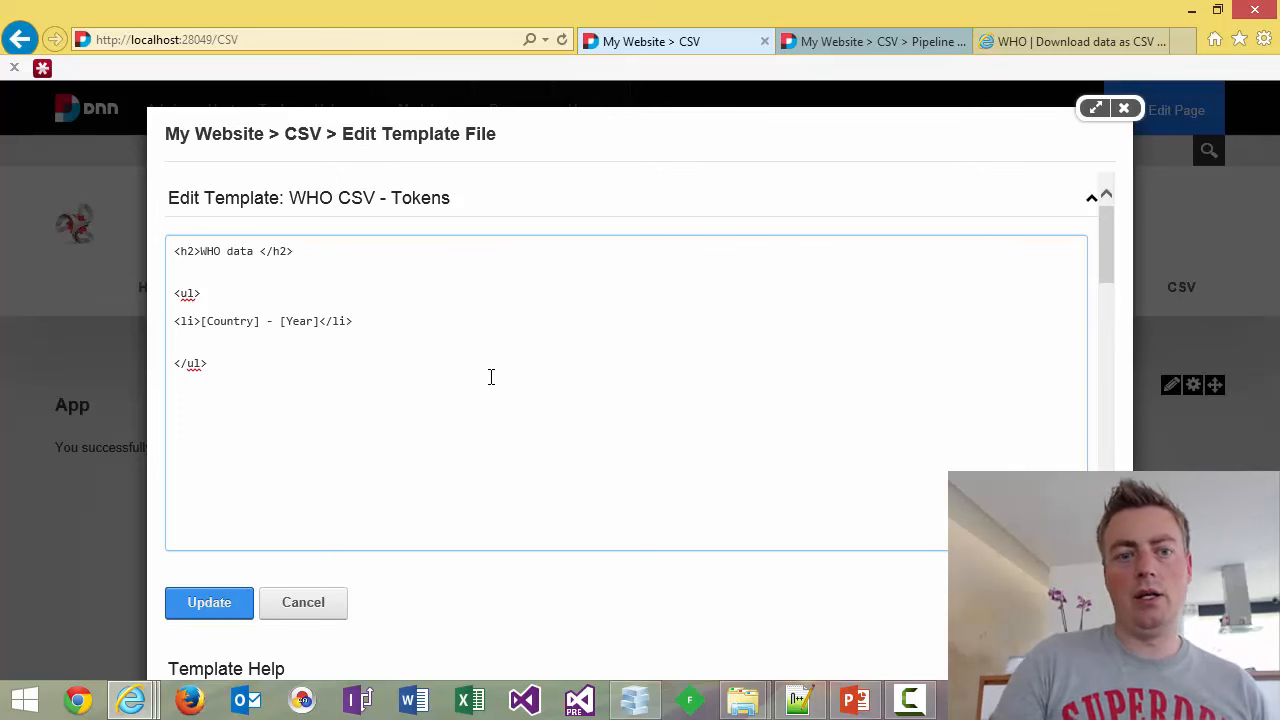
# Wrap the list item in <repeat repeat="tb in Data:Default"> … </repeat> tags.
pyautogui.press('Return')
pyautogui.press('Up')
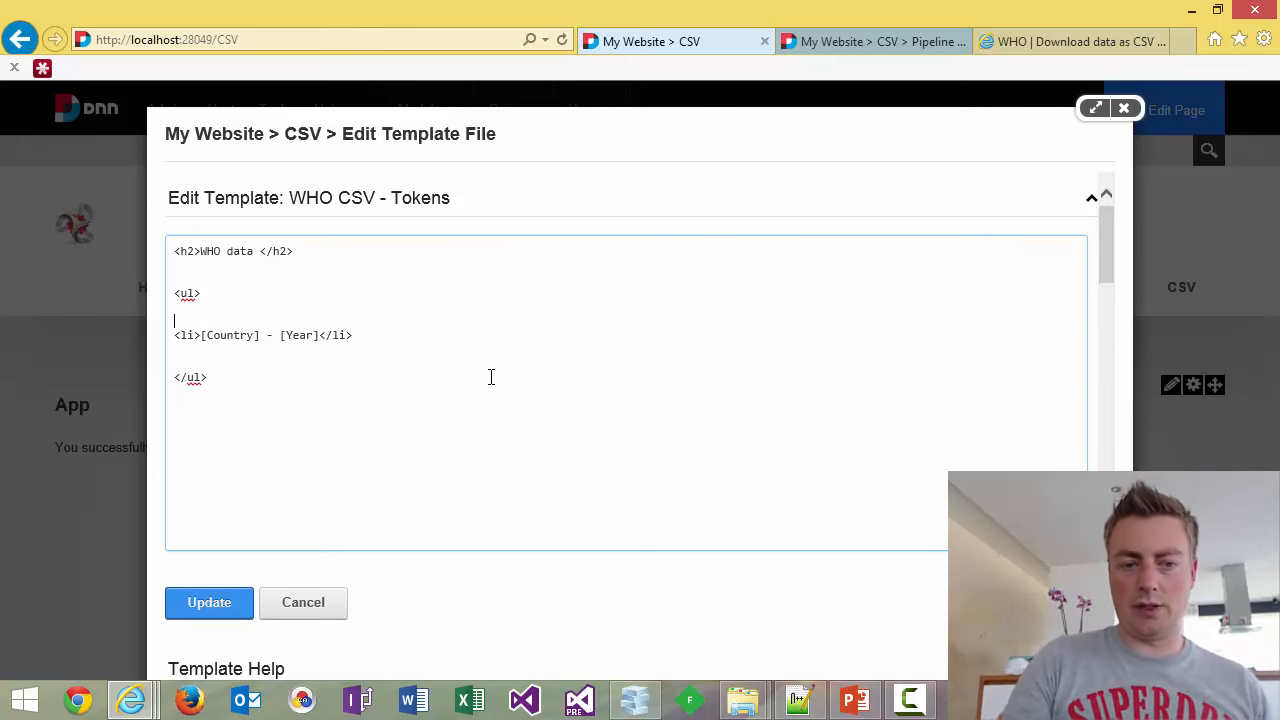
pyautogui.write('<')
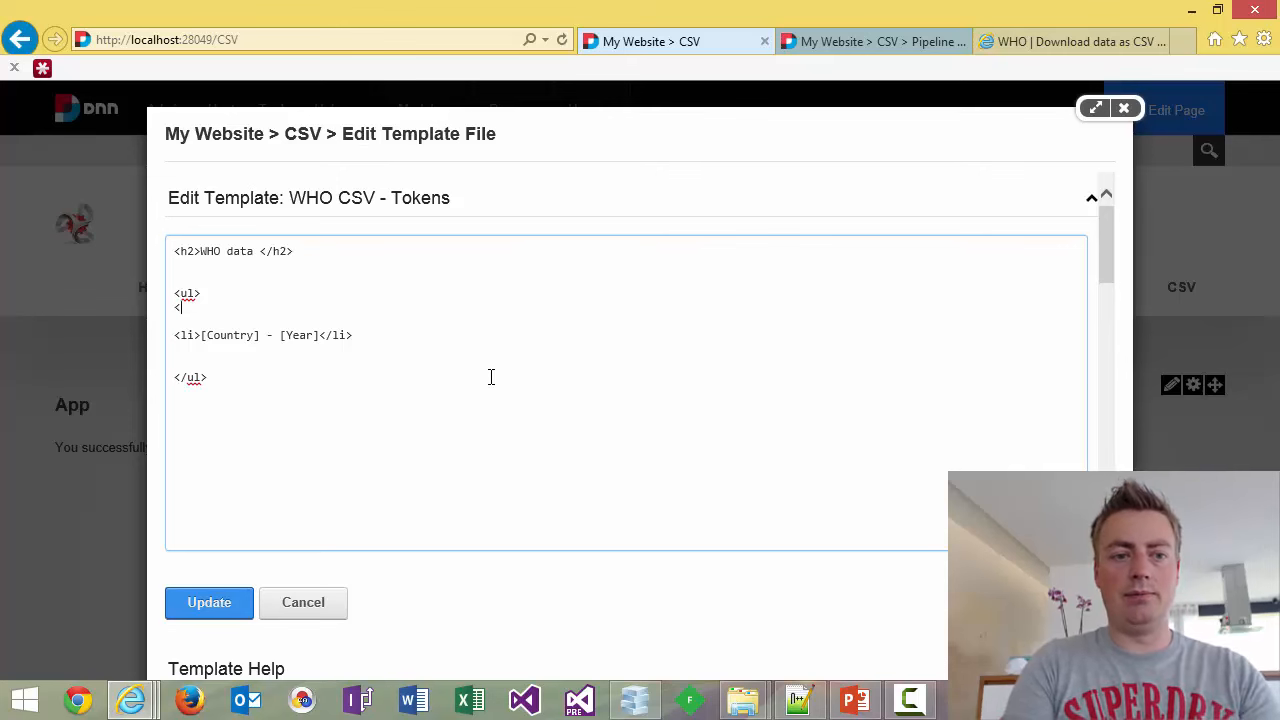
pyautogui.write('repeat repeeat')
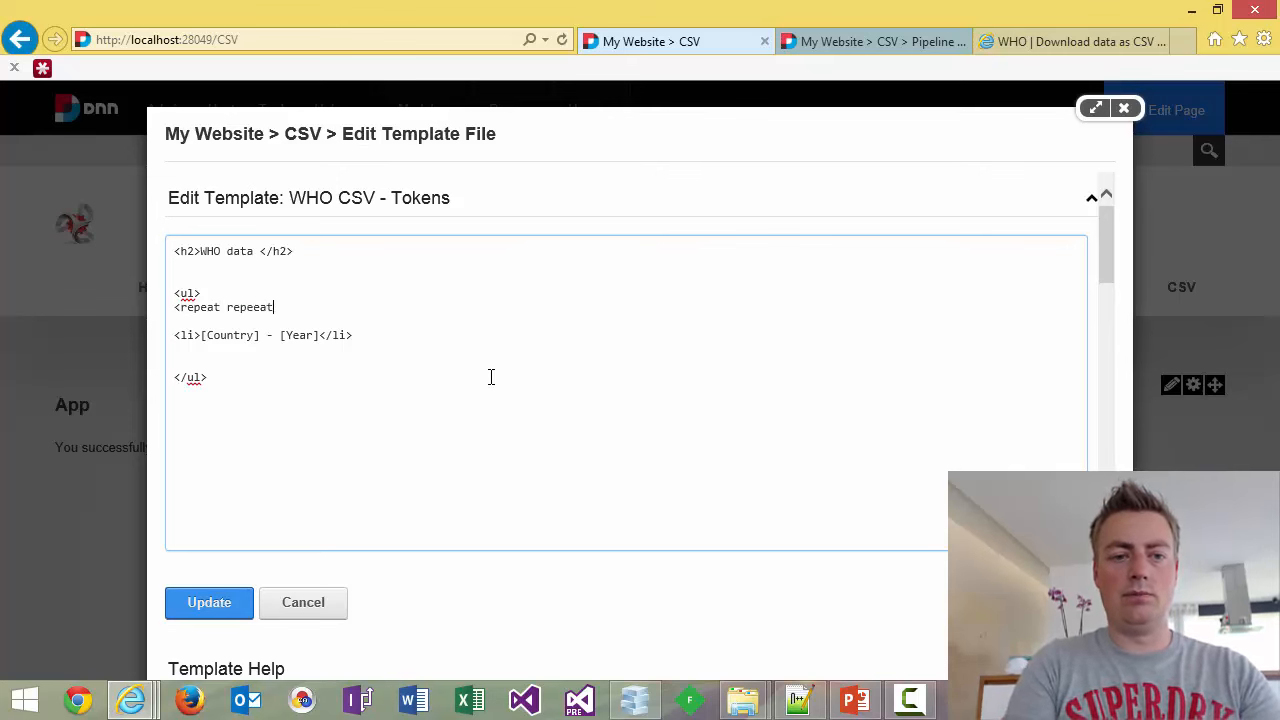
pyautogui.press('BackSpace')
pyautogui.press('BackSpace')
pyautogui.press('BackSpace')
pyautogui.write('at="tb in')
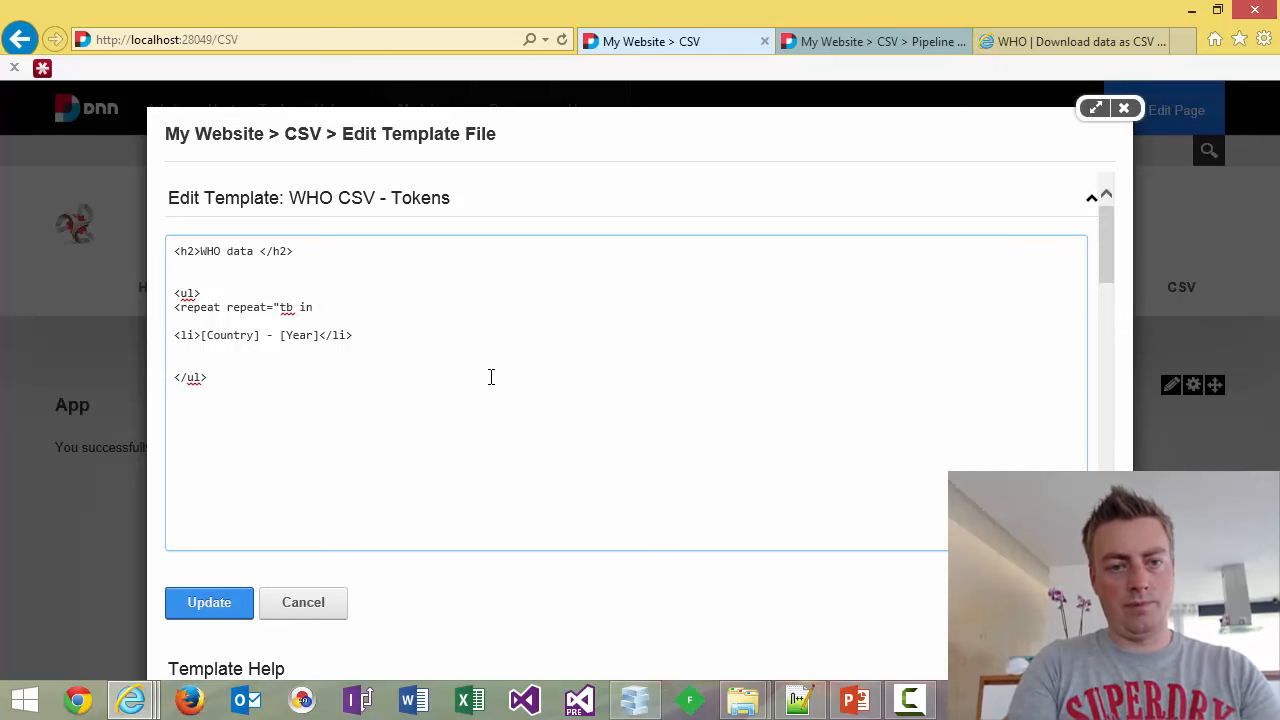
pyautogui.write(' Data:Default">')
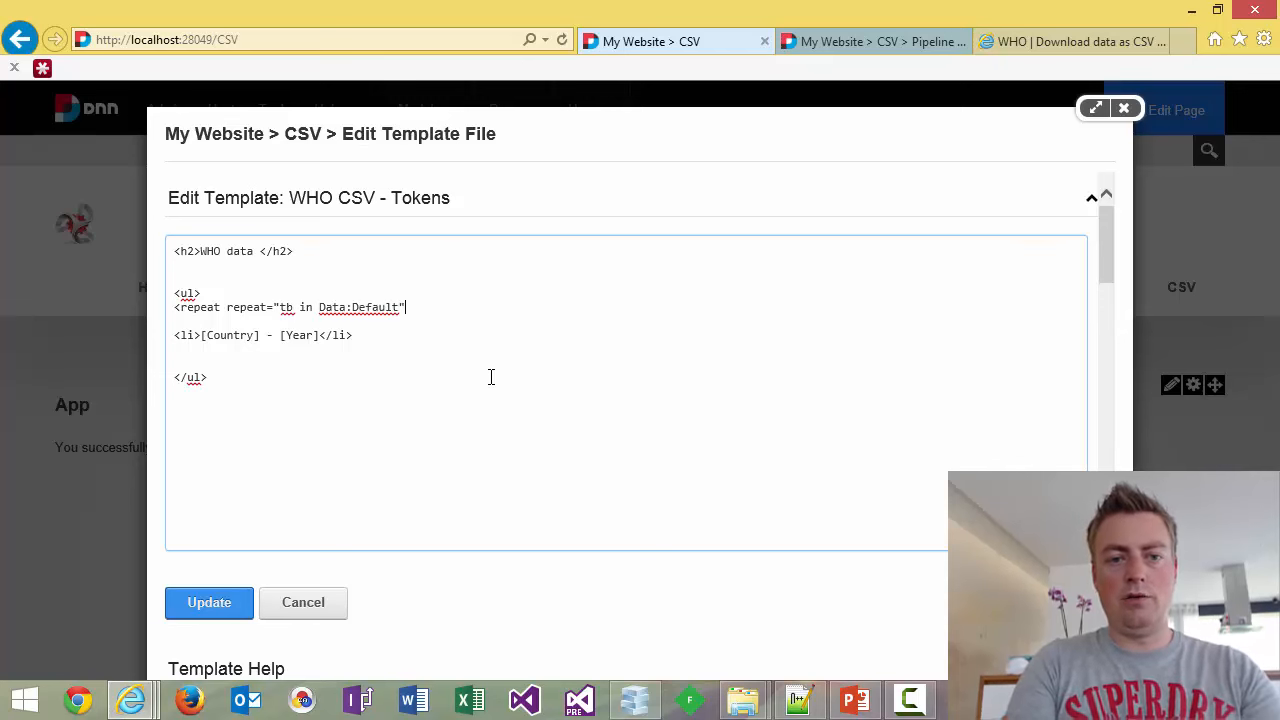
pyautogui.press('Return')
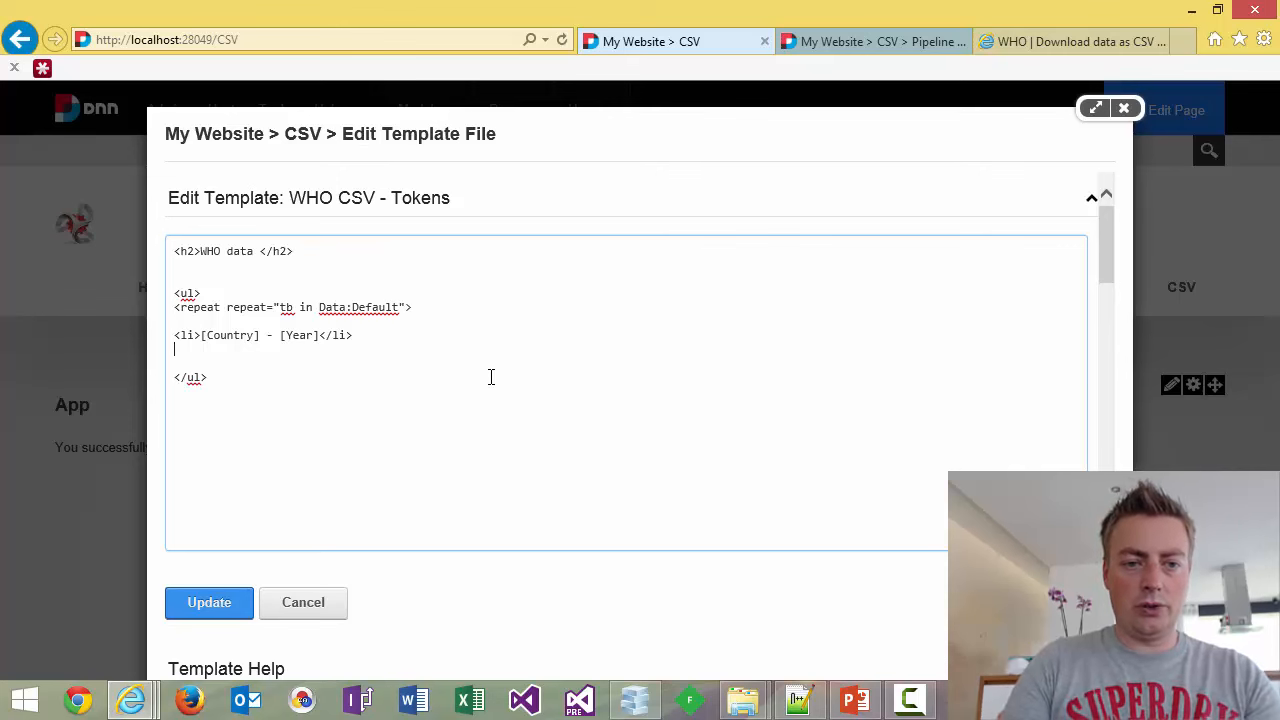
pyautogui.press('Tab')
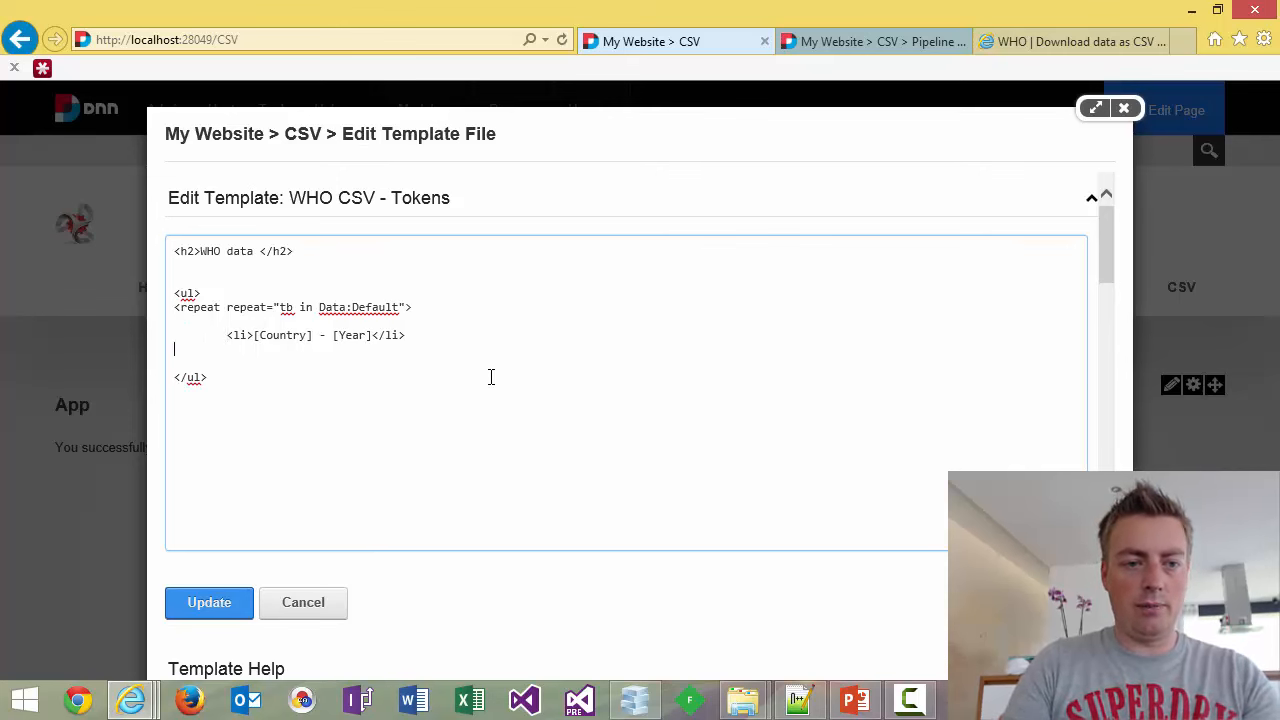
pyautogui.press('Down')
pyautogui.write('</ret')
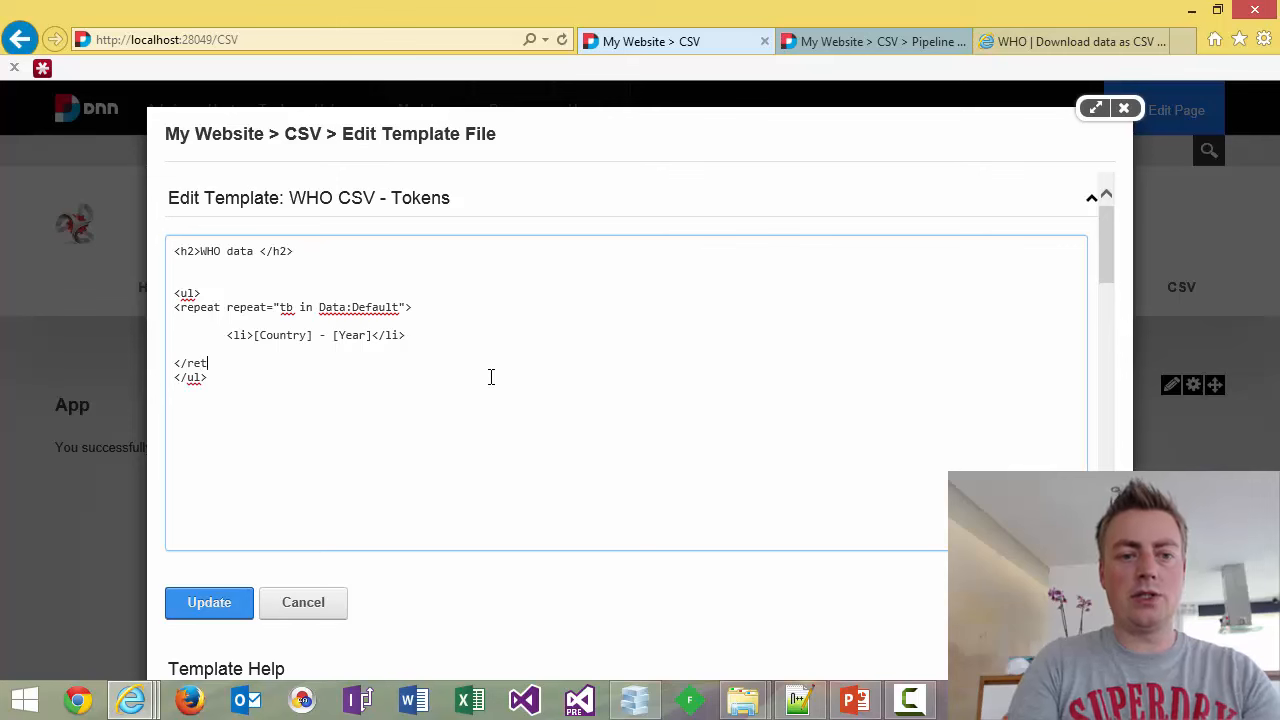
pyautogui.press('BackSpace')
pyautogui.write('peat>')
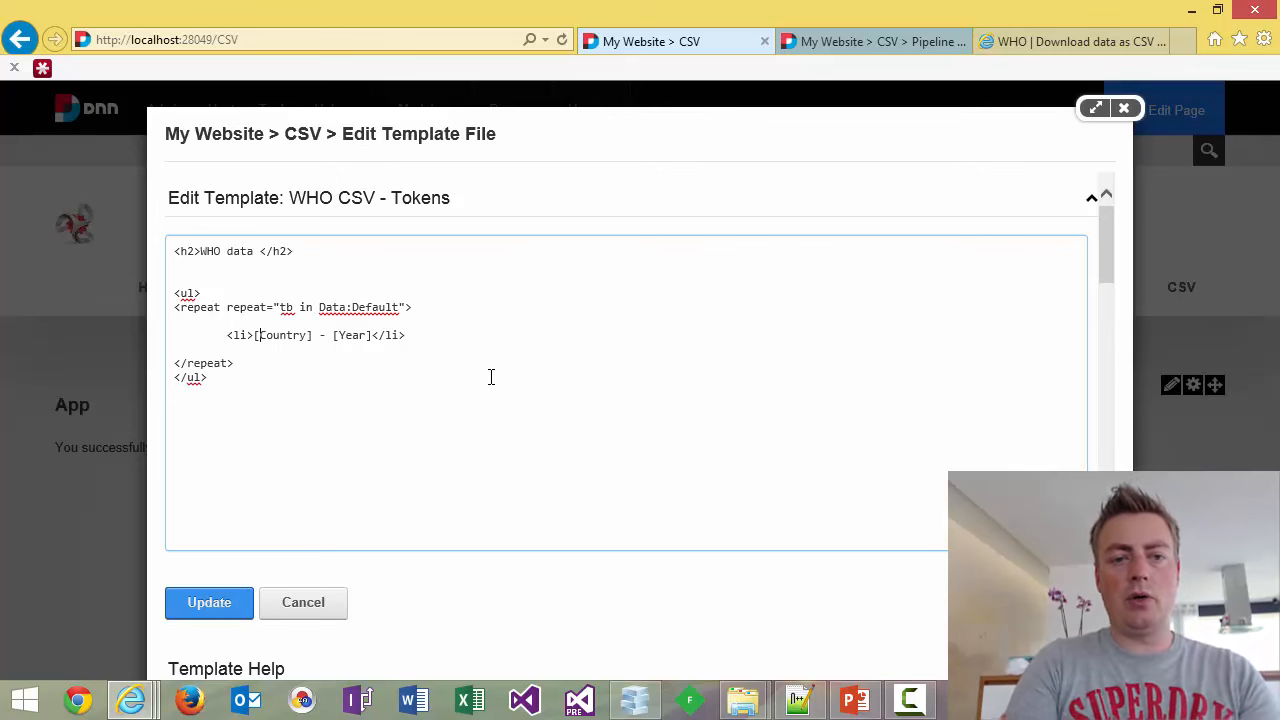
# Change the tokens to [TB:Country] and [TB:Year] and save the template.
pyautogui.press('Right')
pyautogui.press('Right')
pyautogui.write('TB:')
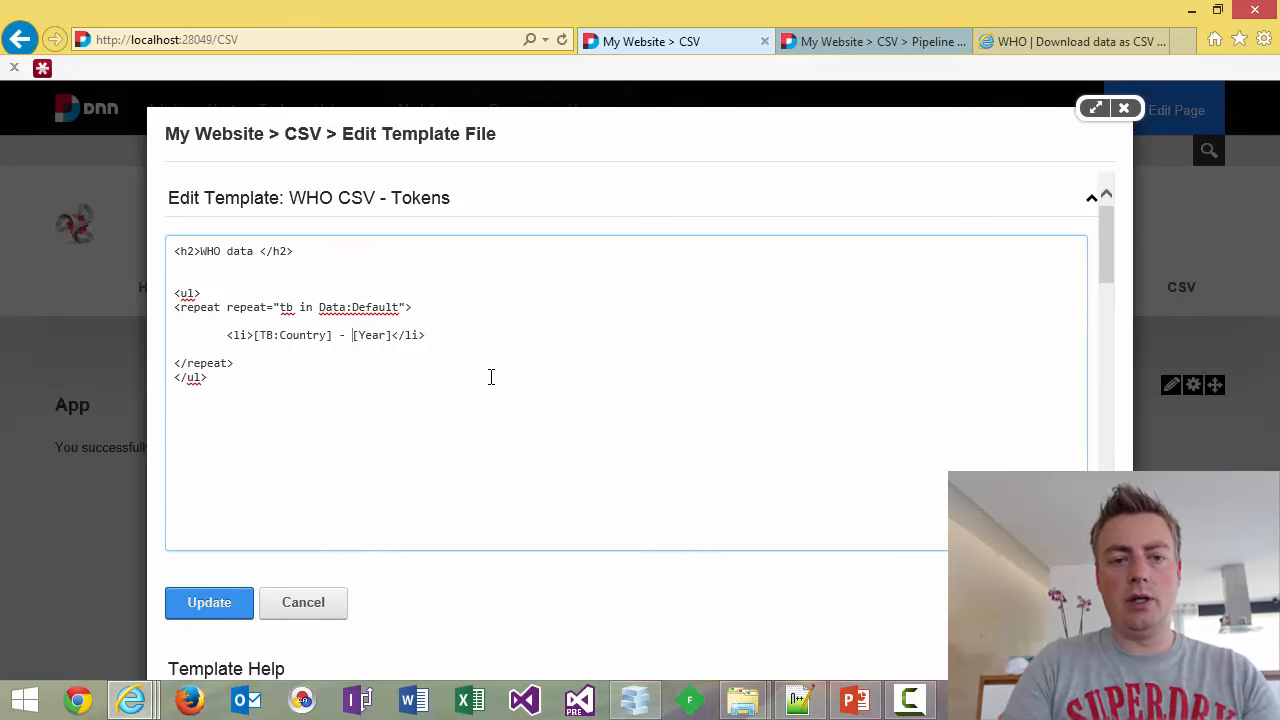
pyautogui.press('Right')
pyautogui.write('TB:')
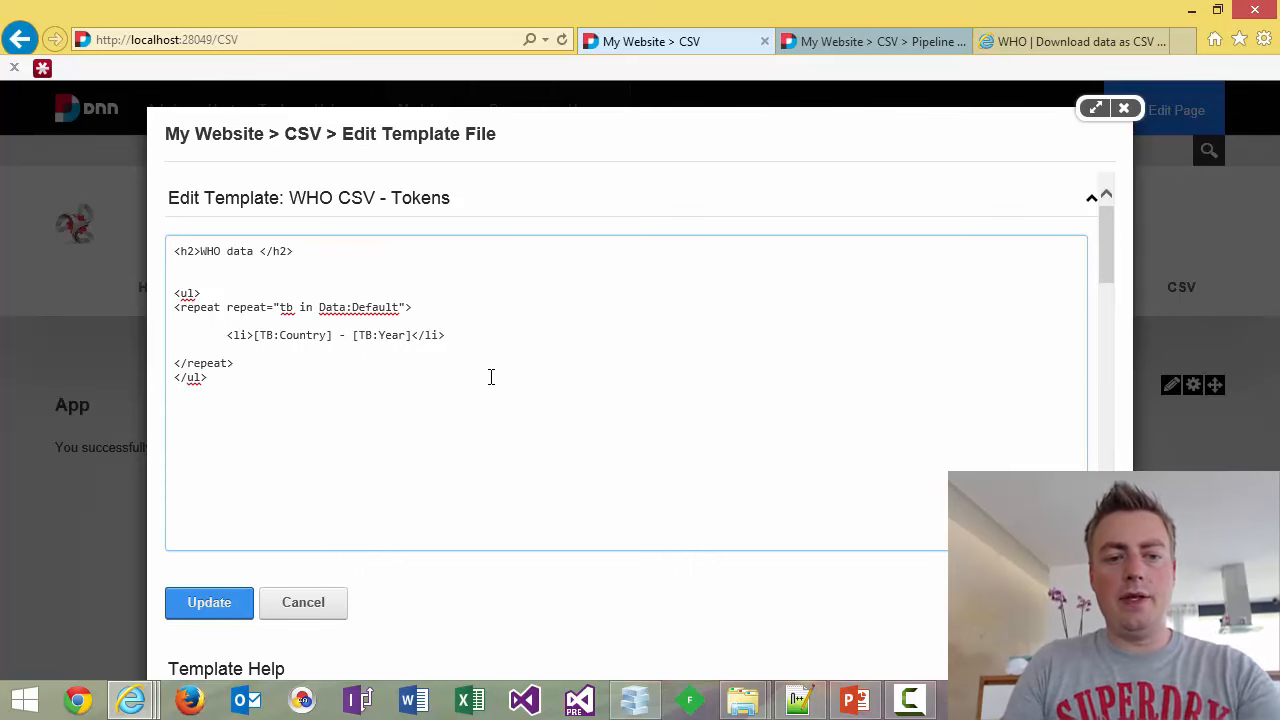
pyautogui.press('Tab')
pyautogui.press('Return')
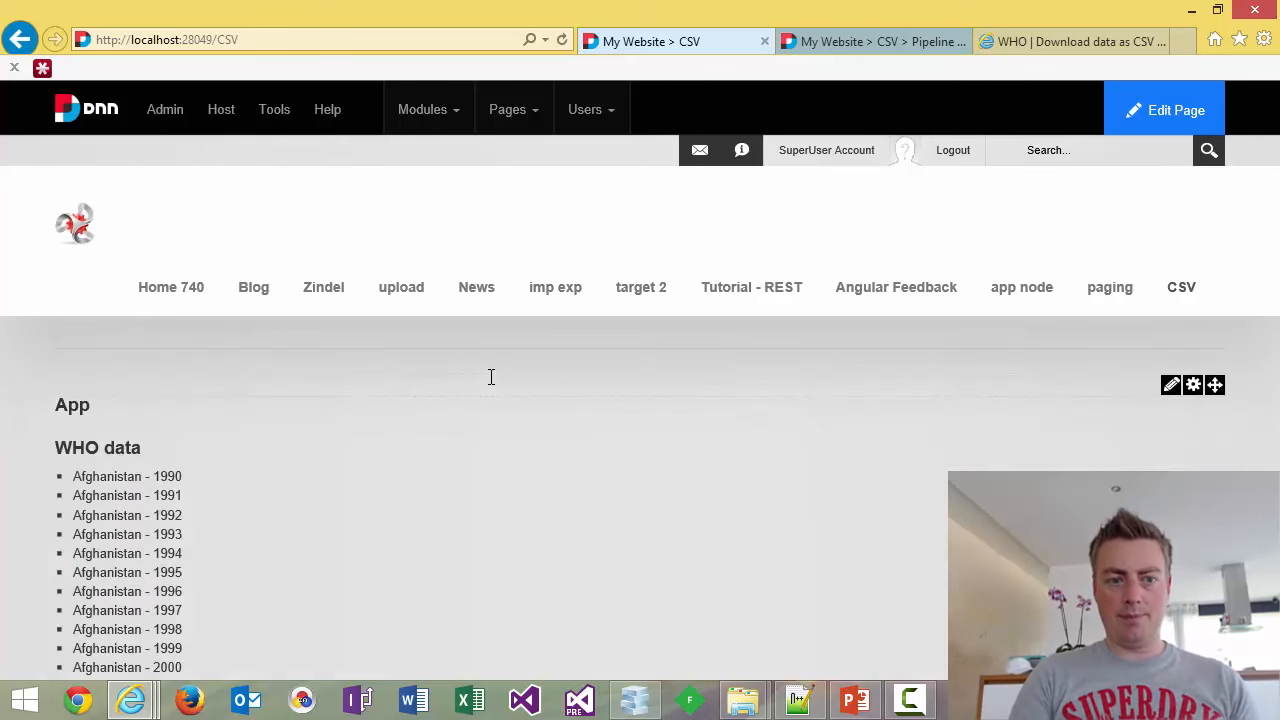
# Scroll through the Country - Year list, reload the page, and return to the top.
pyautogui.scroll(-1, 268, 571)
pyautogui.scroll(-5, 268, 571)
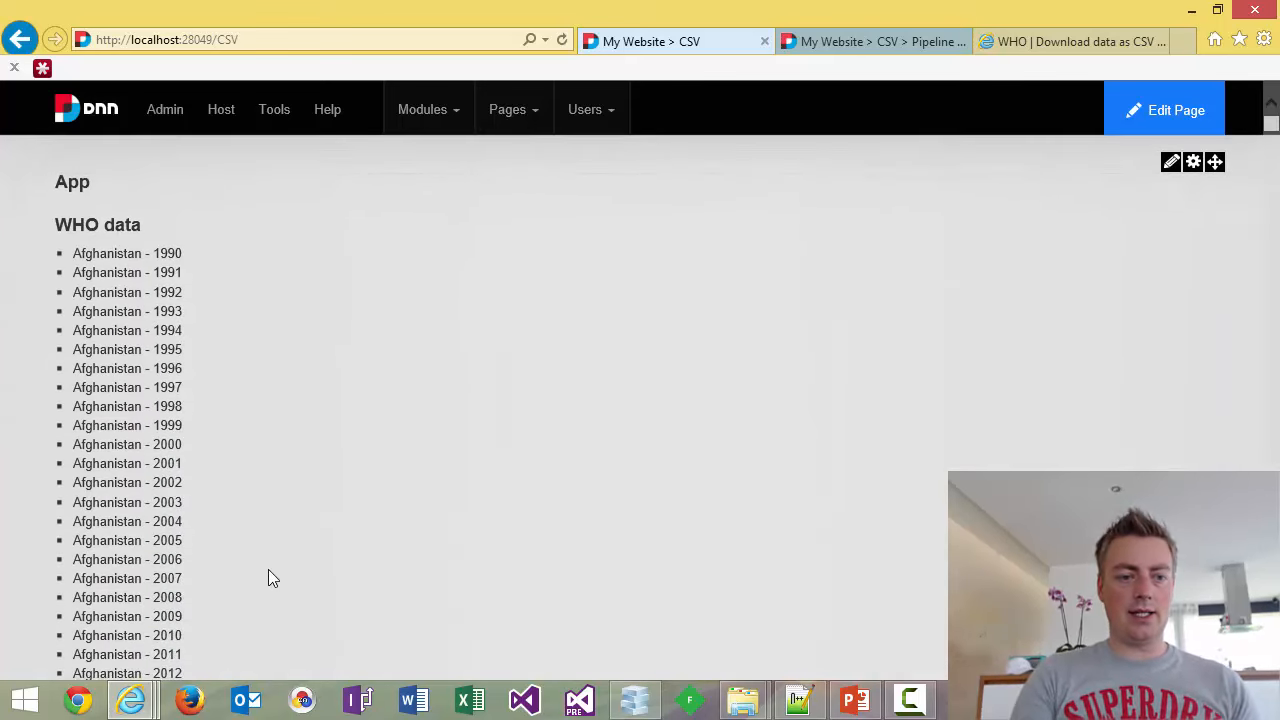
pyautogui.scroll(-5, 268, 571)
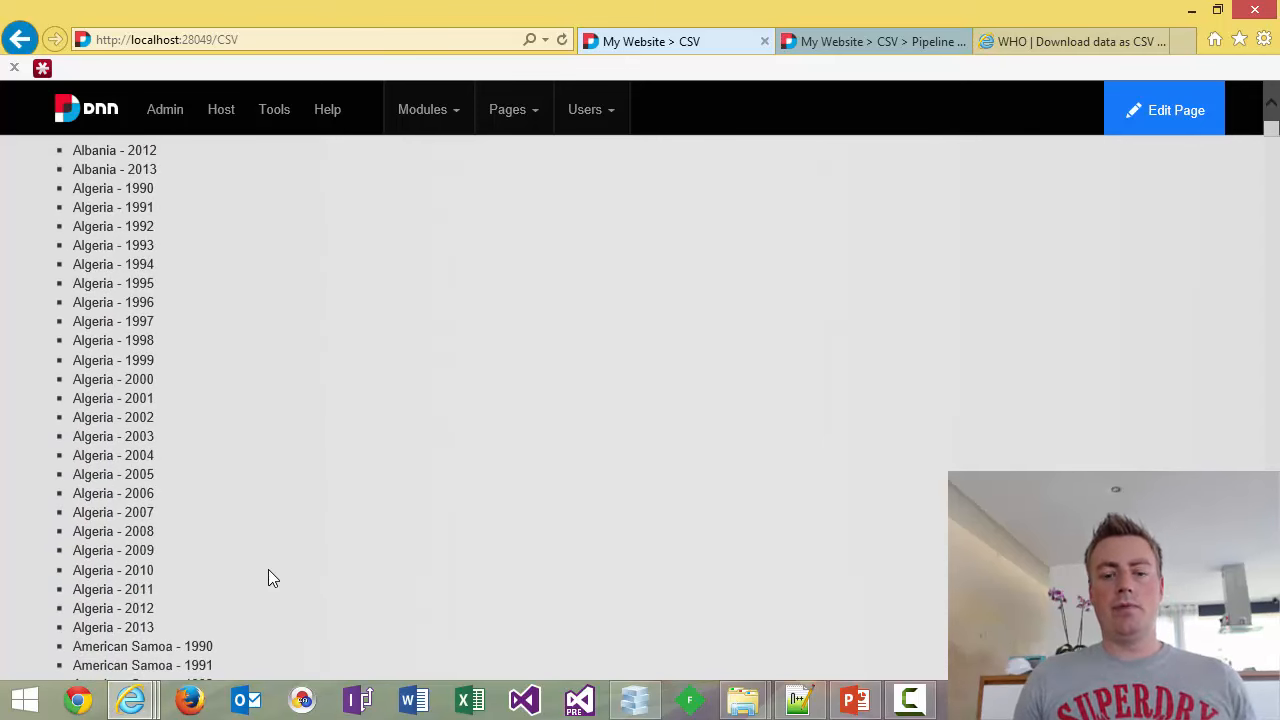
pyautogui.press('F5')
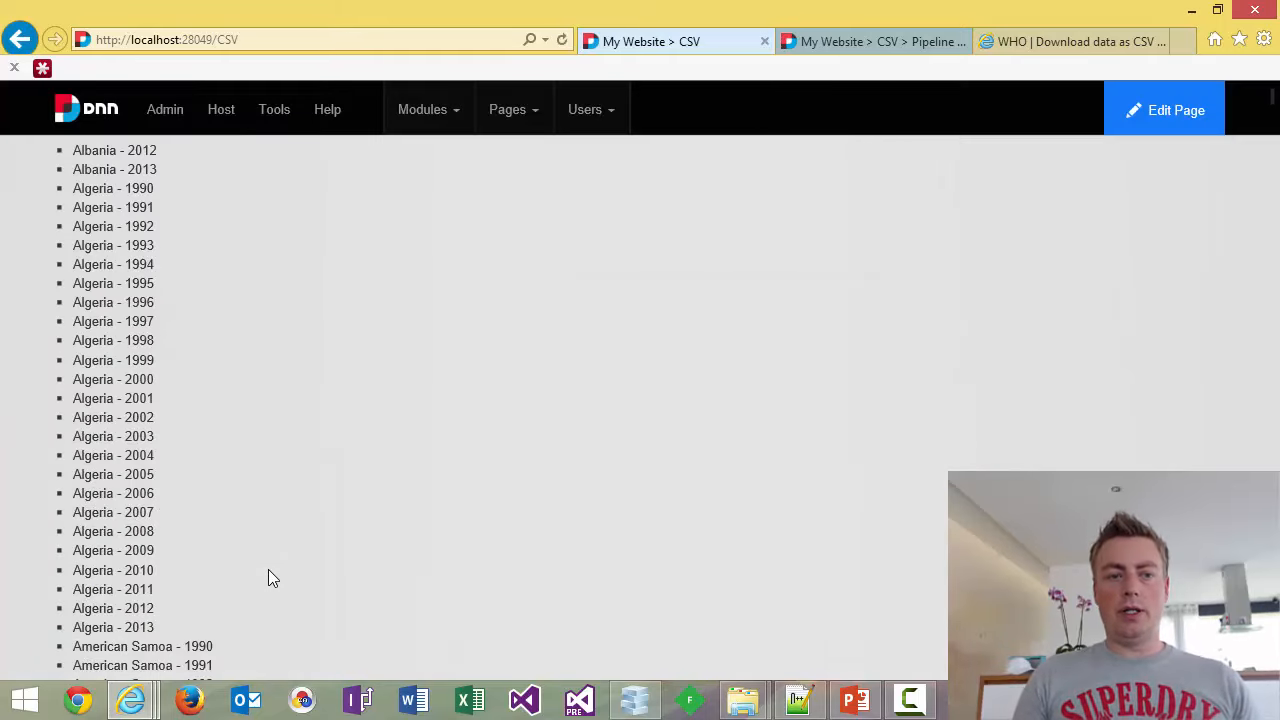
pyautogui.scroll(12, 500, 363)
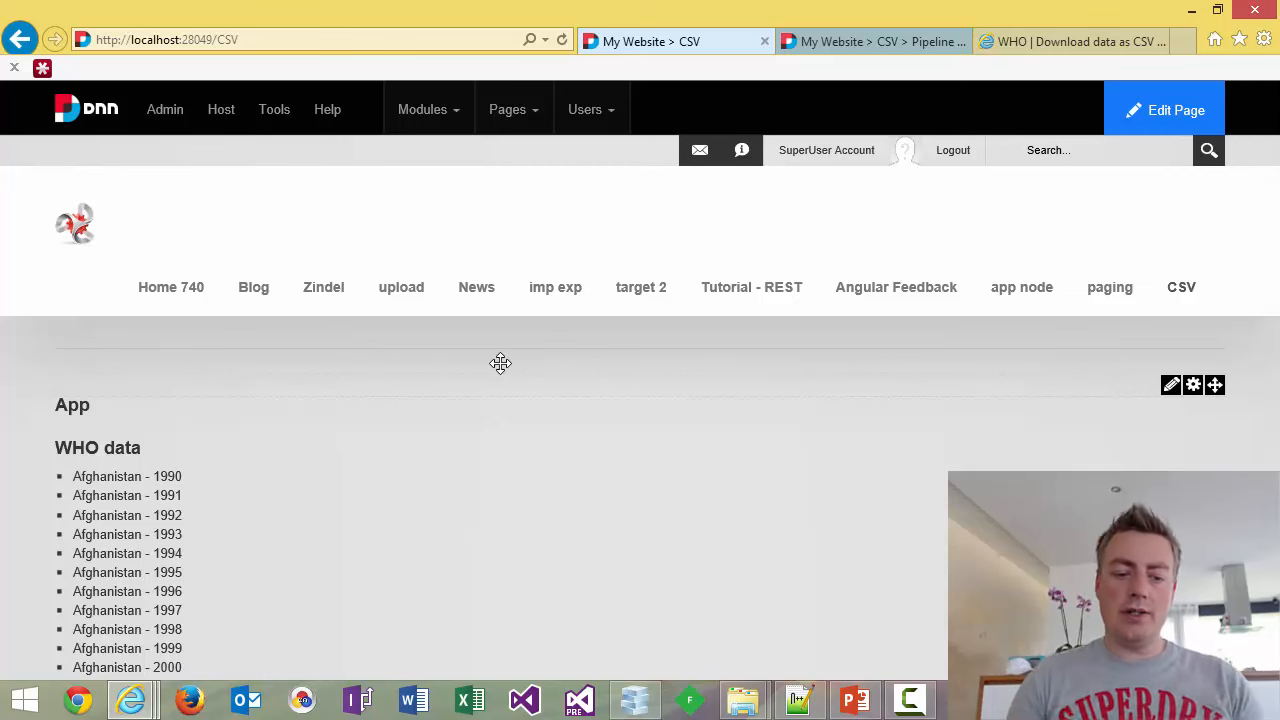
# Switch to the PowerPoint presentation window.
pyautogui.hotkey('alt', 'Tab')
pyautogui.press('Tab')
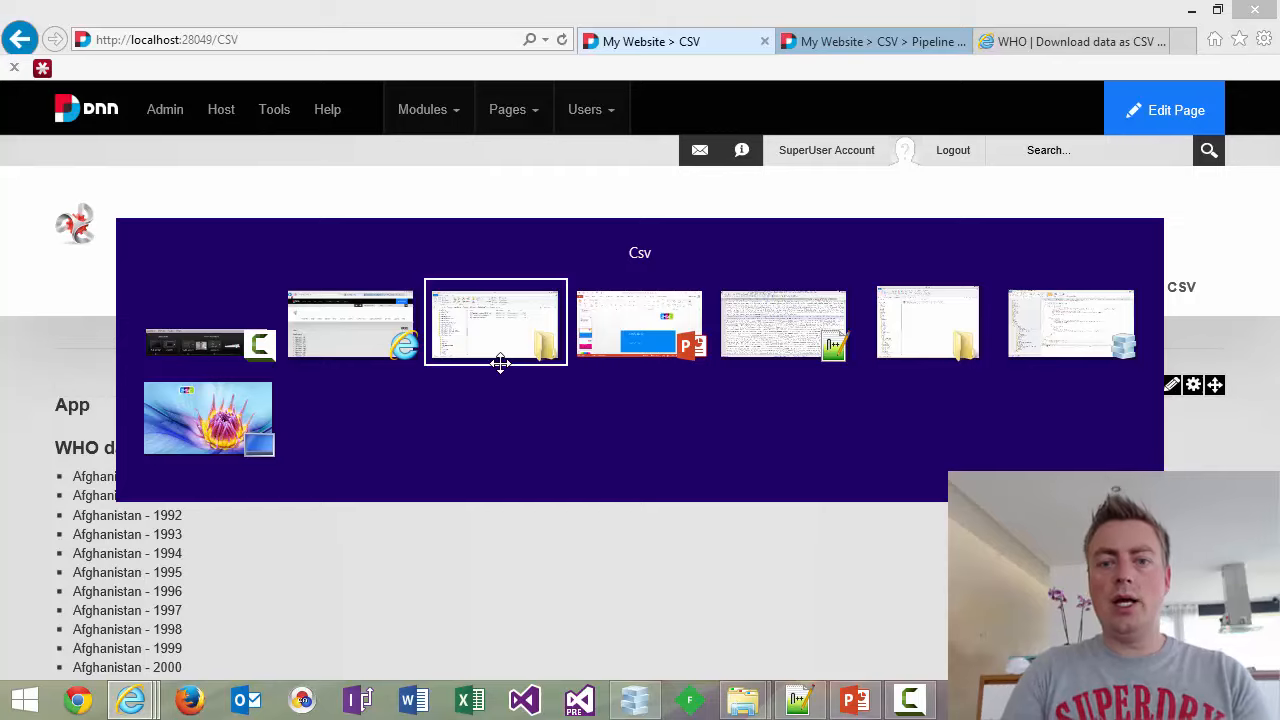
pyautogui.press('Tab')
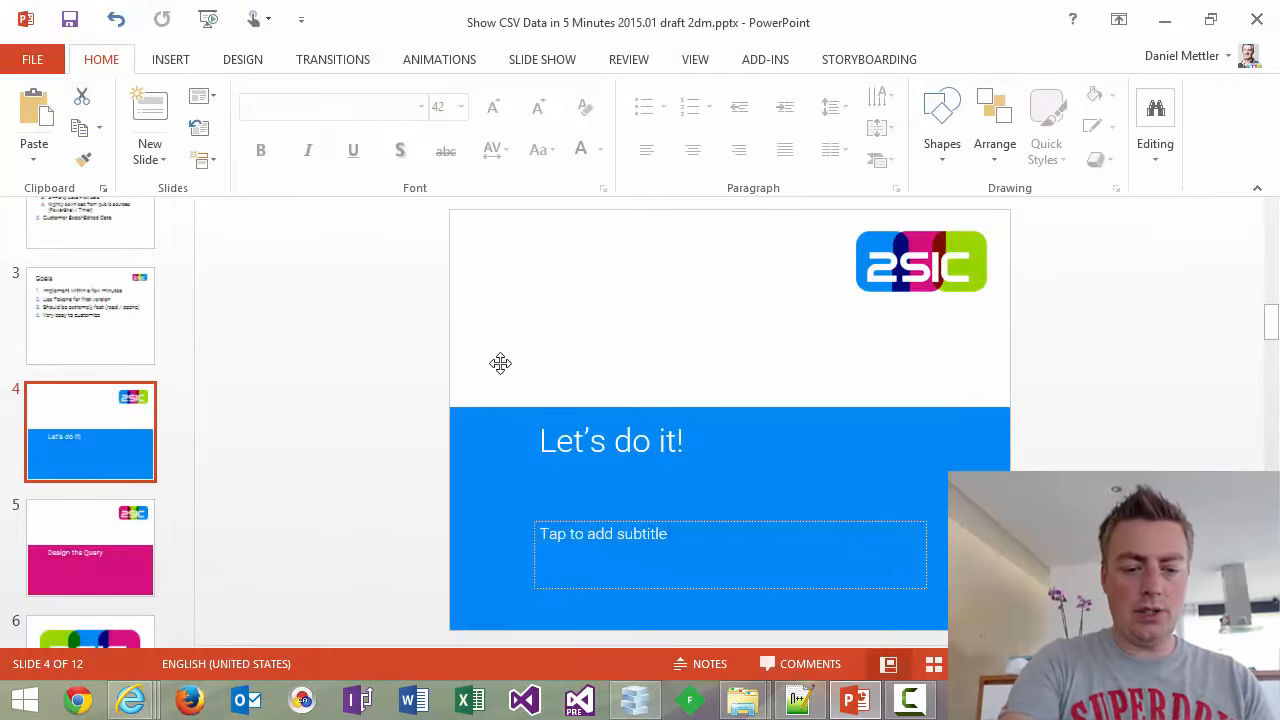
# Start the slide show and advance to the final 'Thanks for Watching!' slide.
pyautogui.hotkey('shift', 'F5')
pyautogui.press('Right')
pyautogui.press('Right')
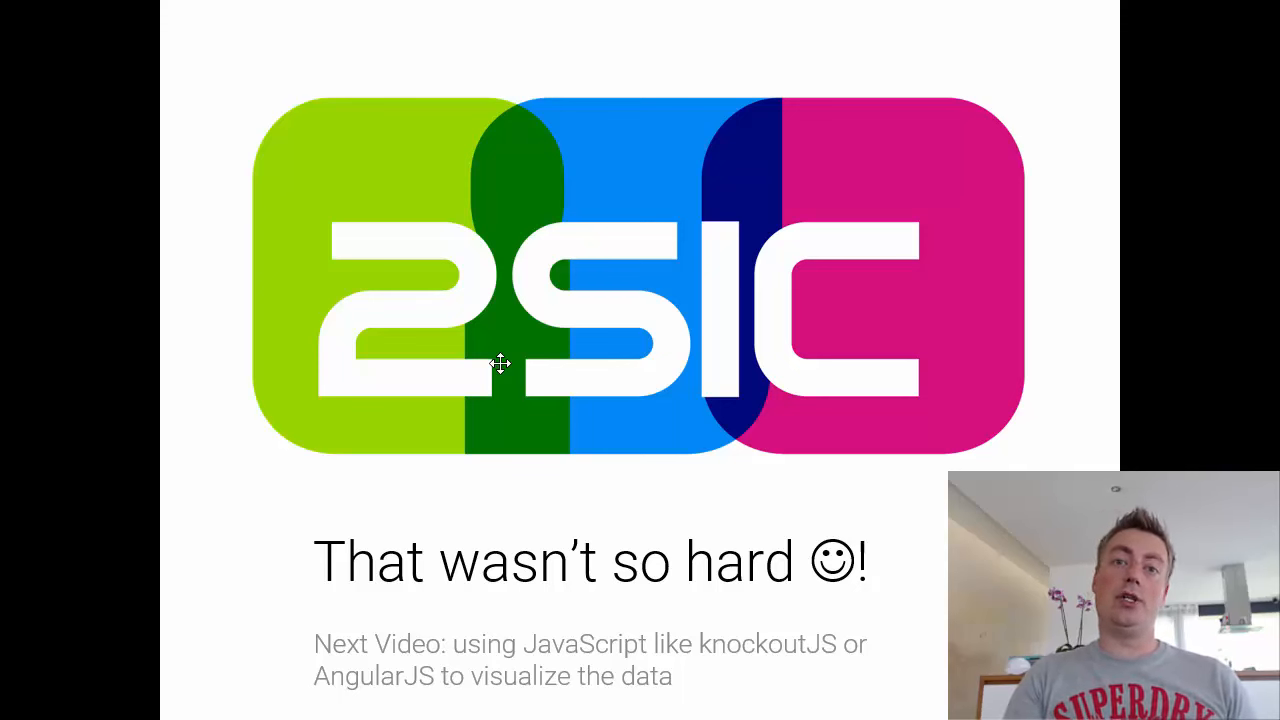
pyautogui.press('Right')
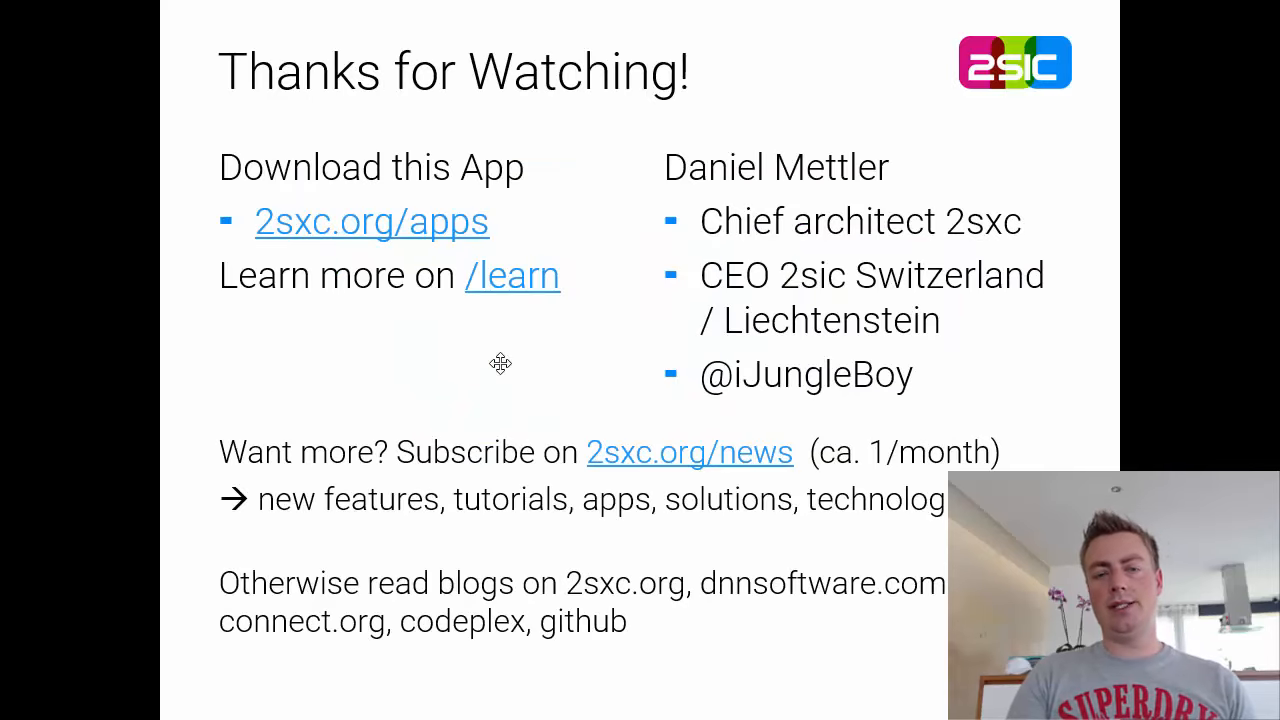